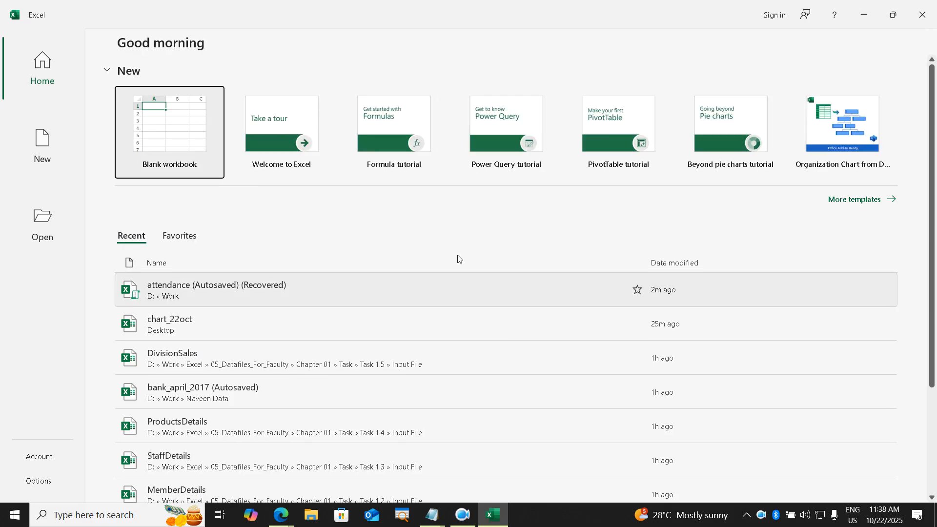
Create a blank workbook and fill D3:I16 with the formula =RANDBETWEEN(1,100)
click(211, 150)
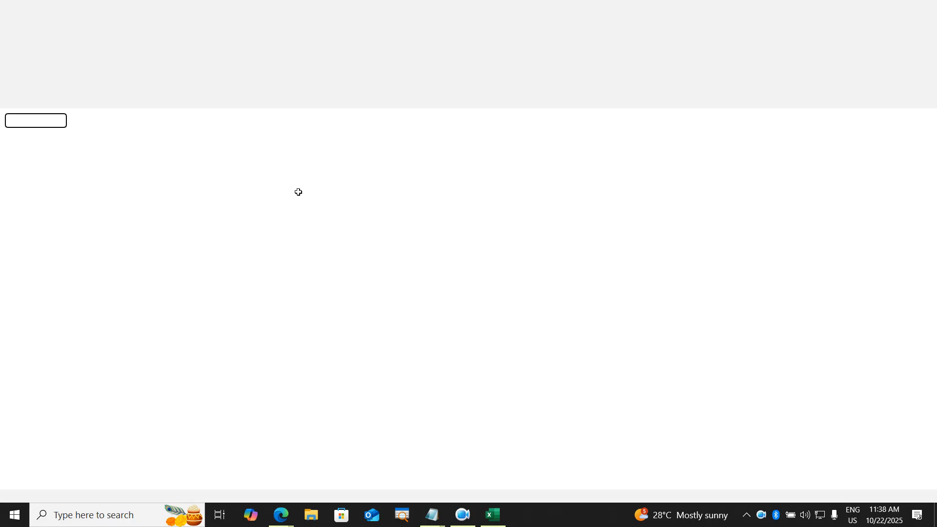
drag(164, 174, 361, 326)
text(=)
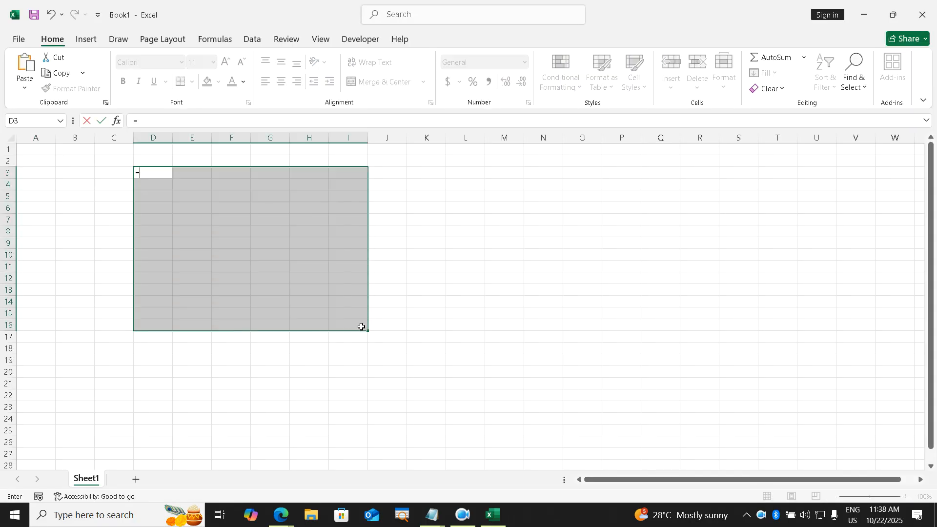
text(randbetw)
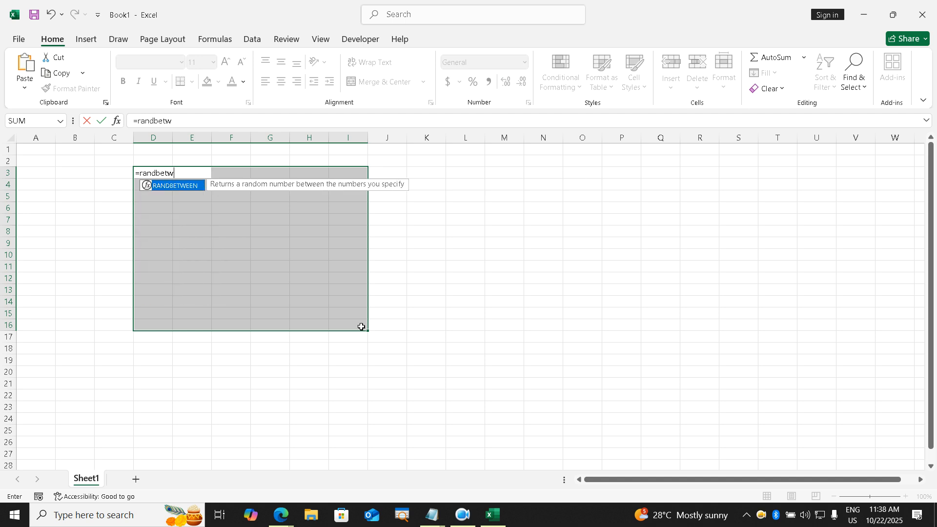
text(een(1,100))
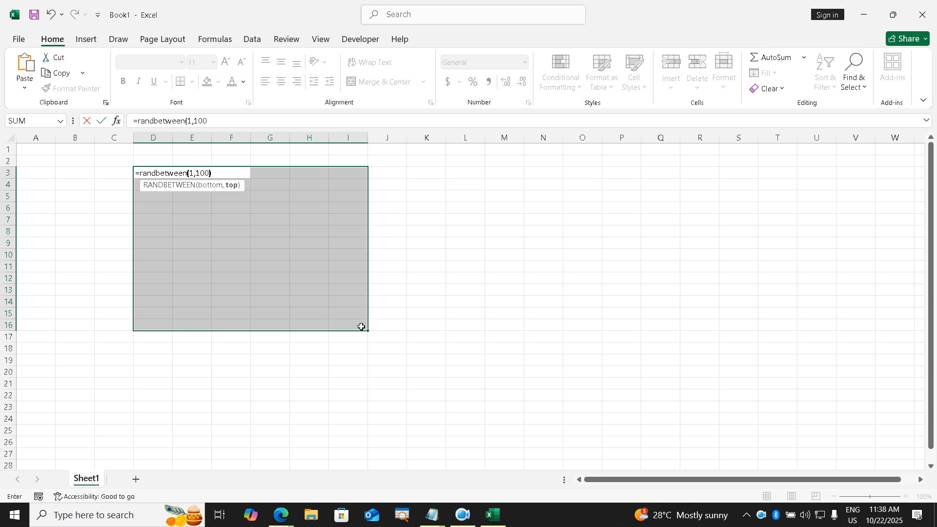
key(ctrl+Return)
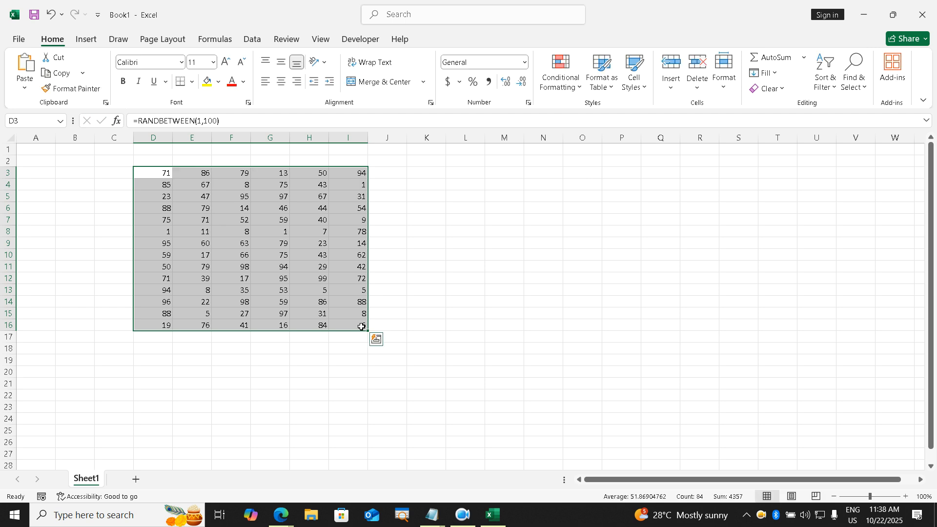
Replace the random-number formulas in D3:I16 with their static values
key(ctrl+c)
key(ctrl+v)
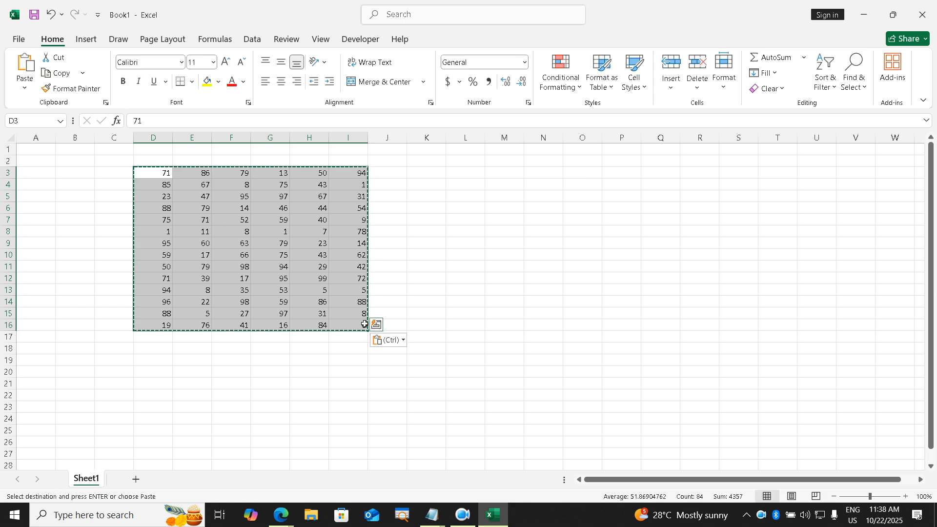
click(449, 244)
key(Escape)
key(Escape)
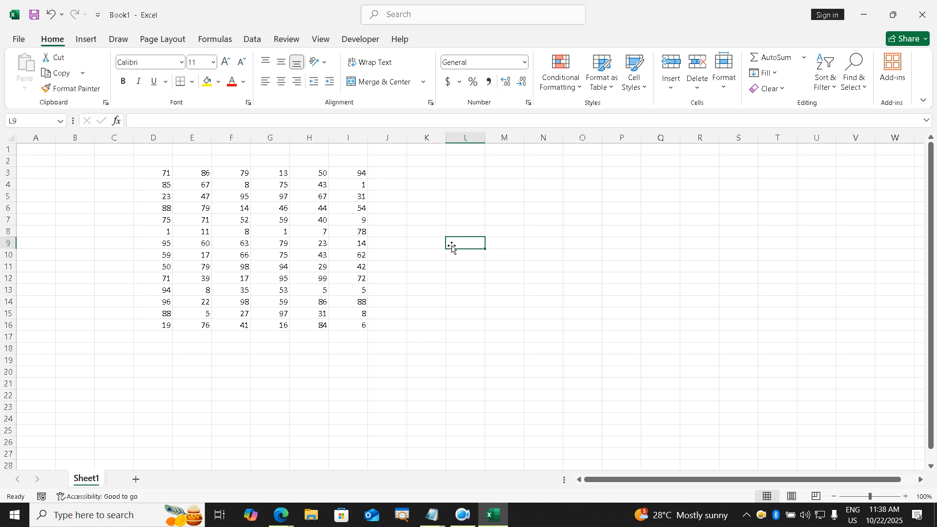
Set cell I4 to 78
click(366, 185)
text(78)
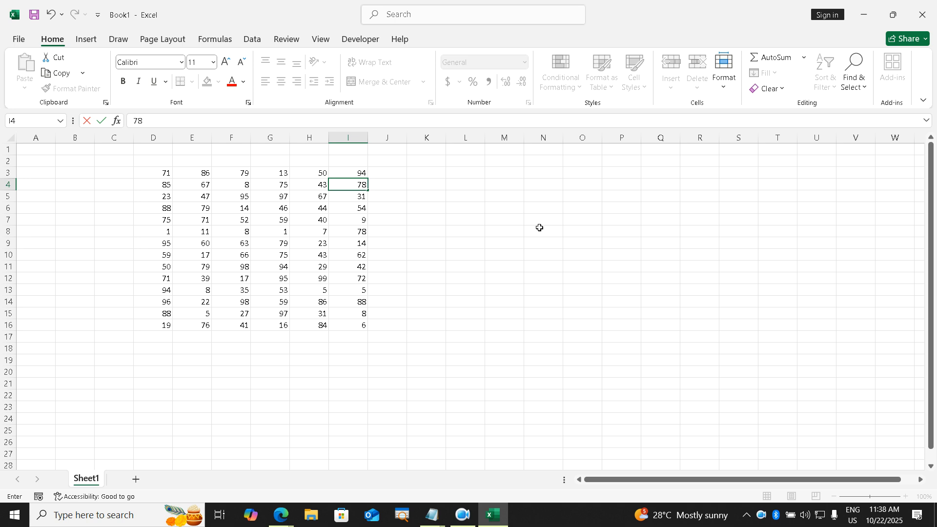
key(Return)
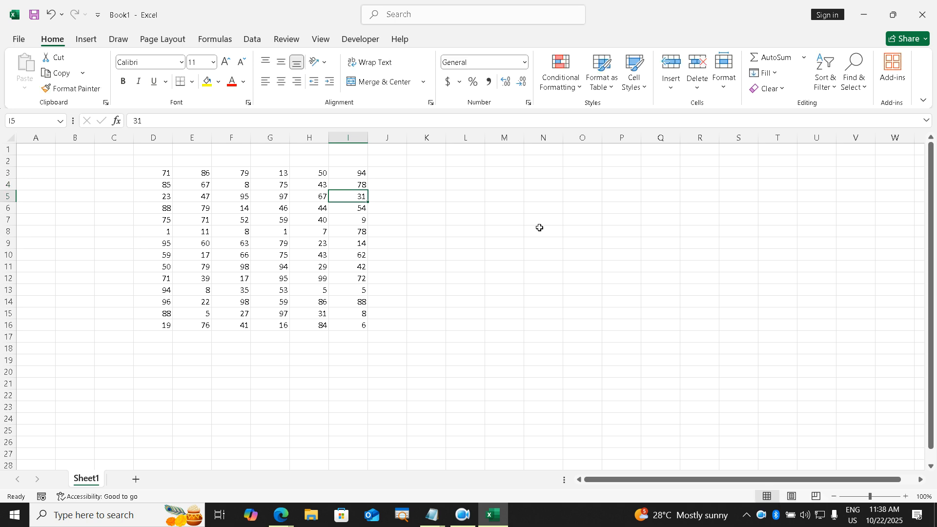
Protect Sheet1 with an unprotect password, entering and confirming the password while keeping the default permissions
click(294, 41)
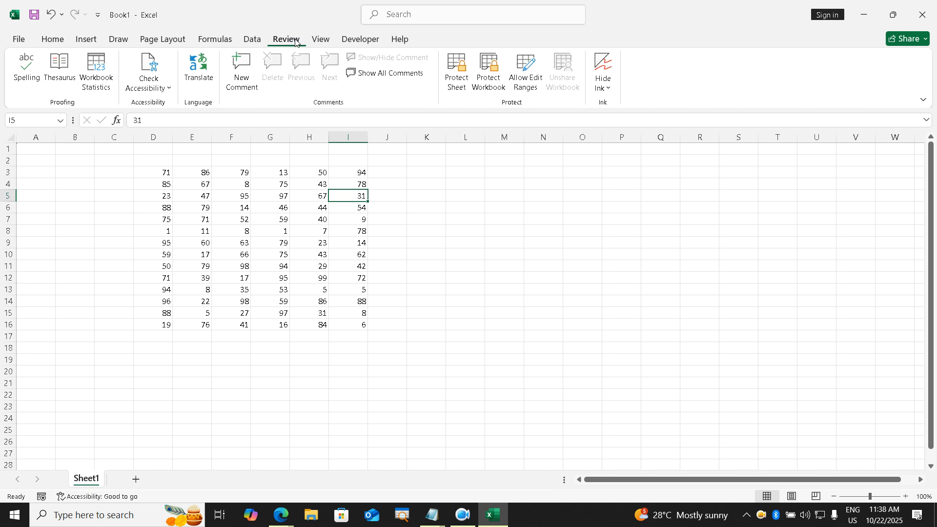
click(457, 78)
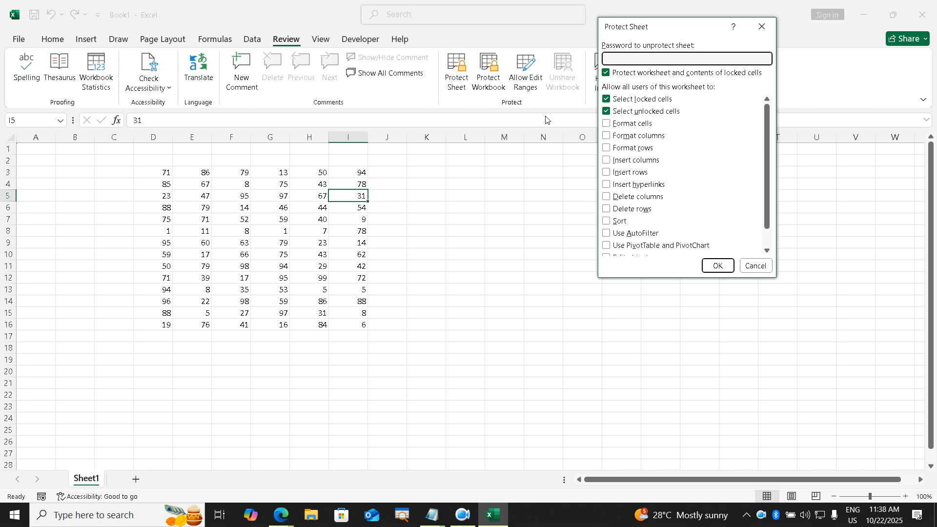
text(*)
key(Return)
key(Return)
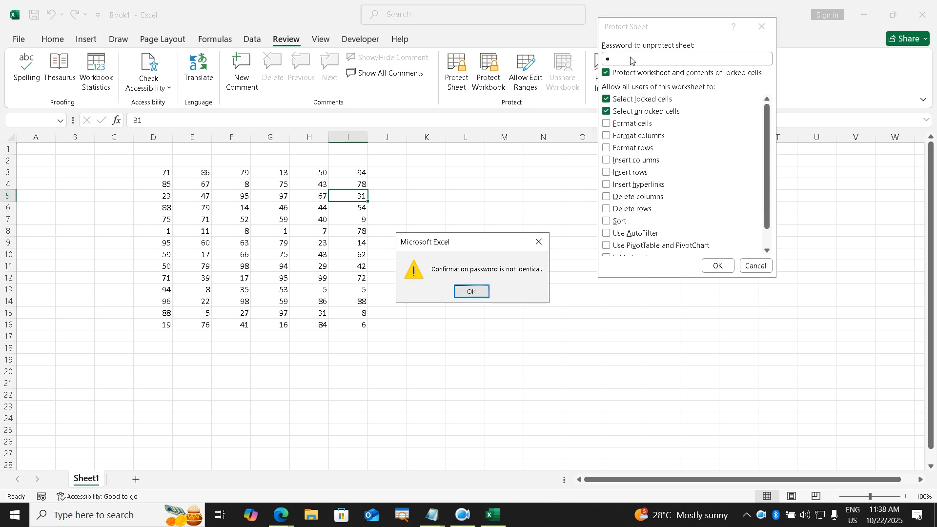
key(Return)
key(Escape)
text(*)
key(Return)
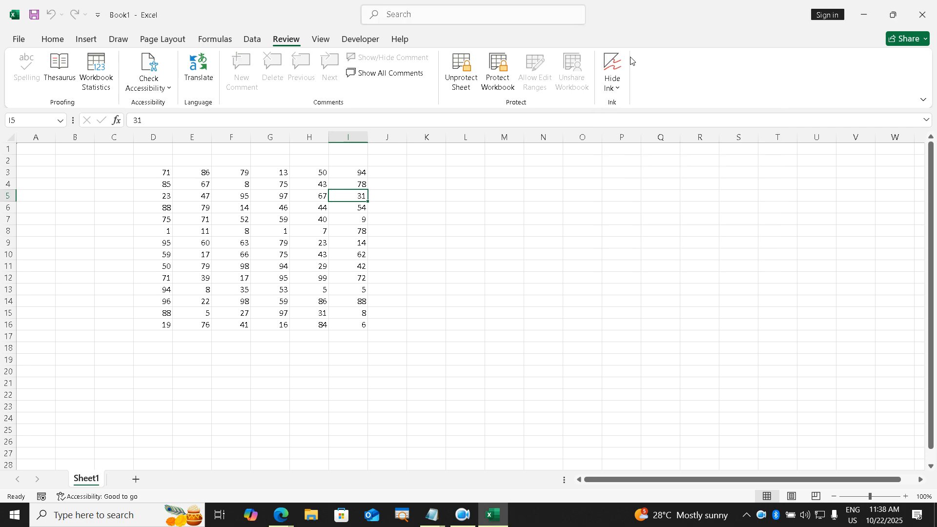
click(567, 198)
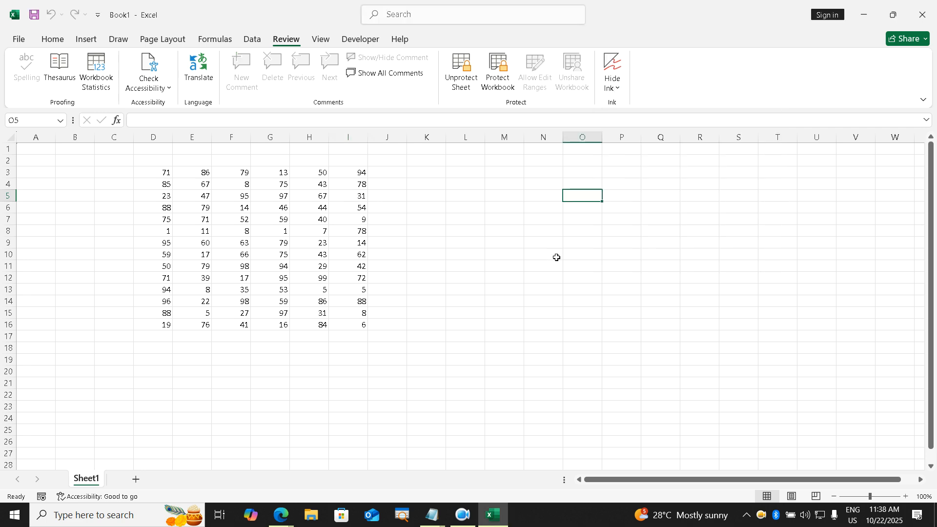
click(442, 280)
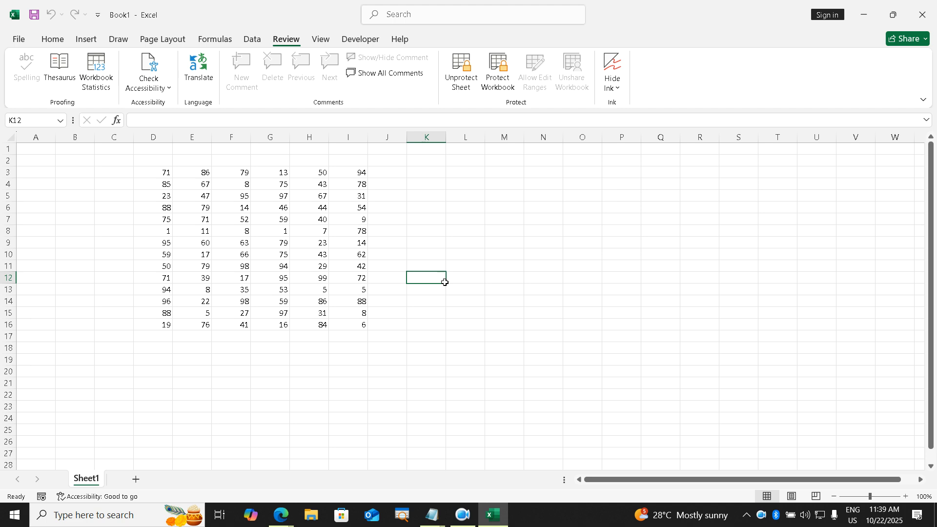
click(474, 278)
click(475, 254)
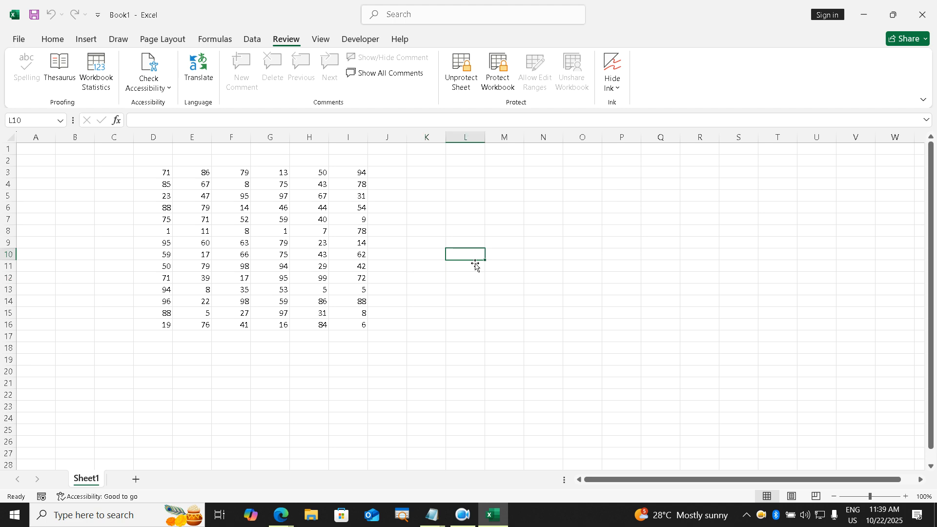
click(499, 213)
ctrl+scroll(499, 213, up, 3)
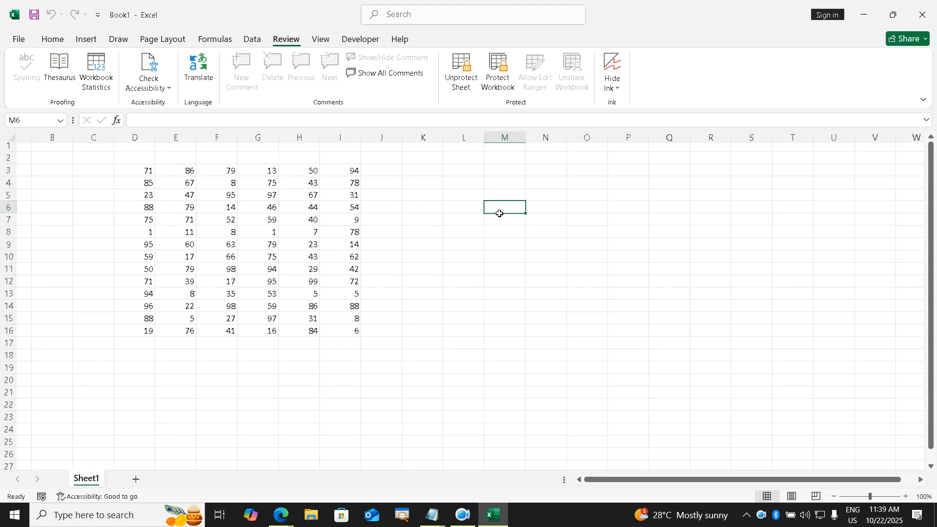
ctrl+scroll(500, 214, down, 2)
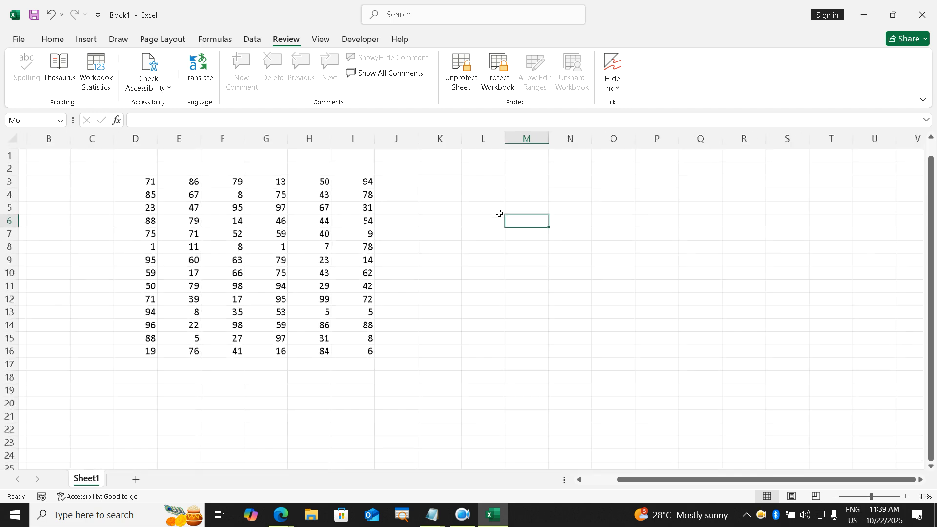
click(471, 208)
click(393, 194)
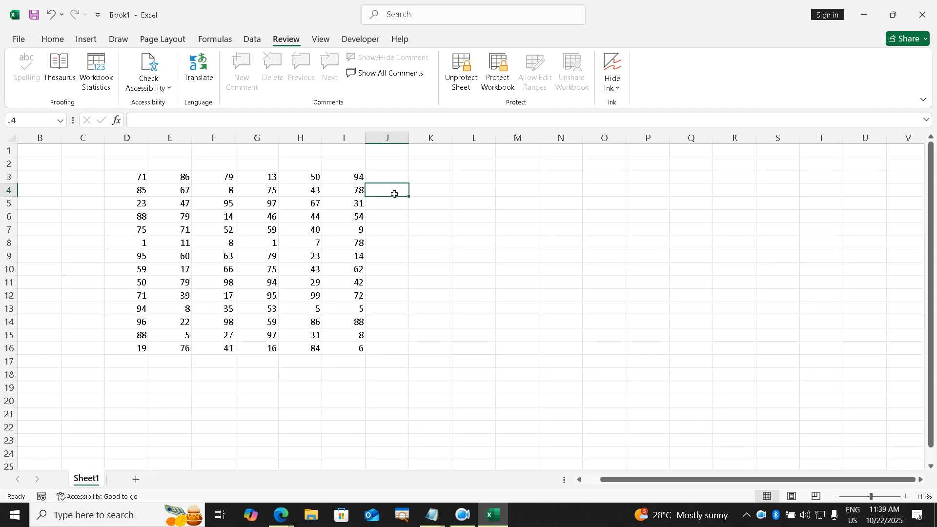
click(363, 195)
click(362, 258)
click(362, 228)
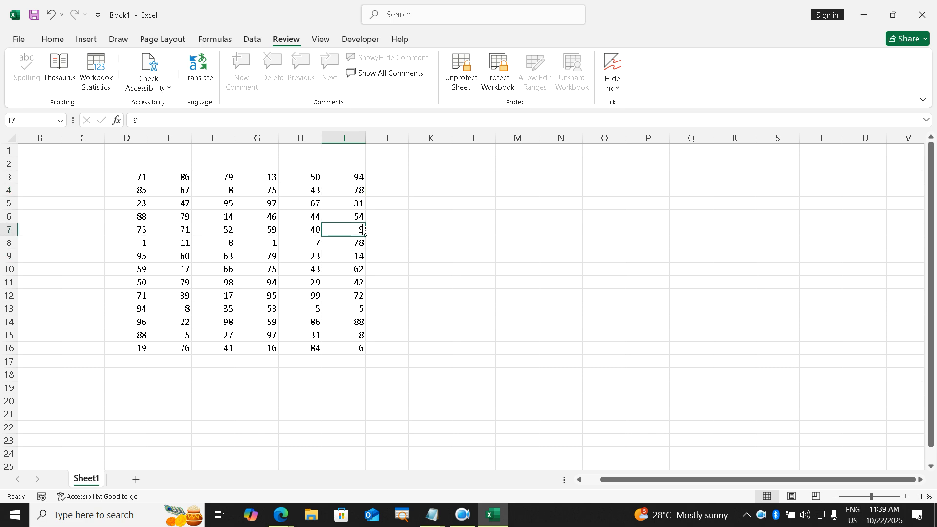
click(355, 195)
click(352, 246)
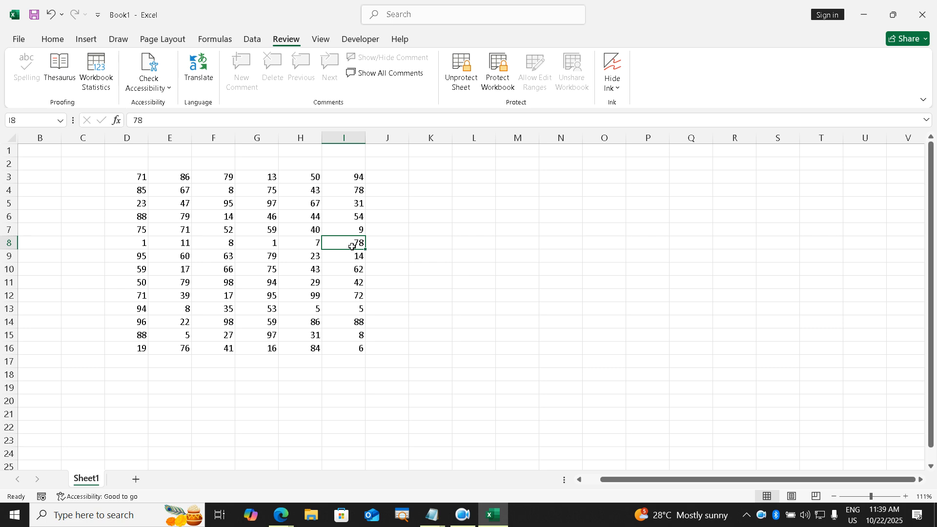
click(404, 247)
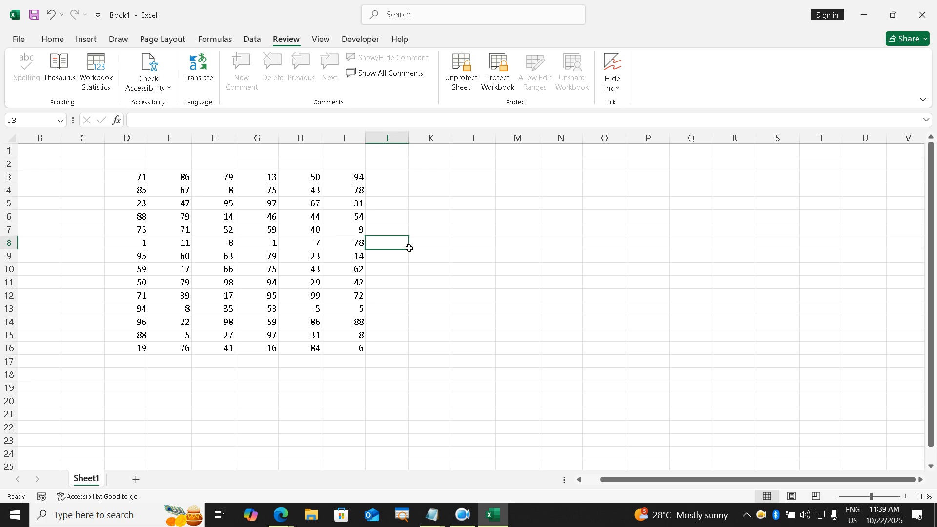
click(442, 231)
click(349, 190)
Test the sheet protection by trying to clear the contents of cells I8 and H5
click(361, 247)
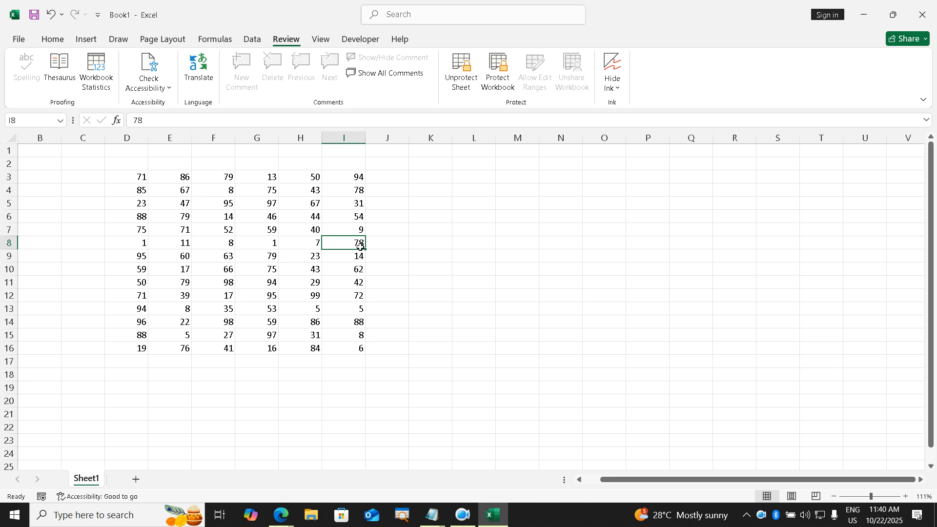
key(Delete)
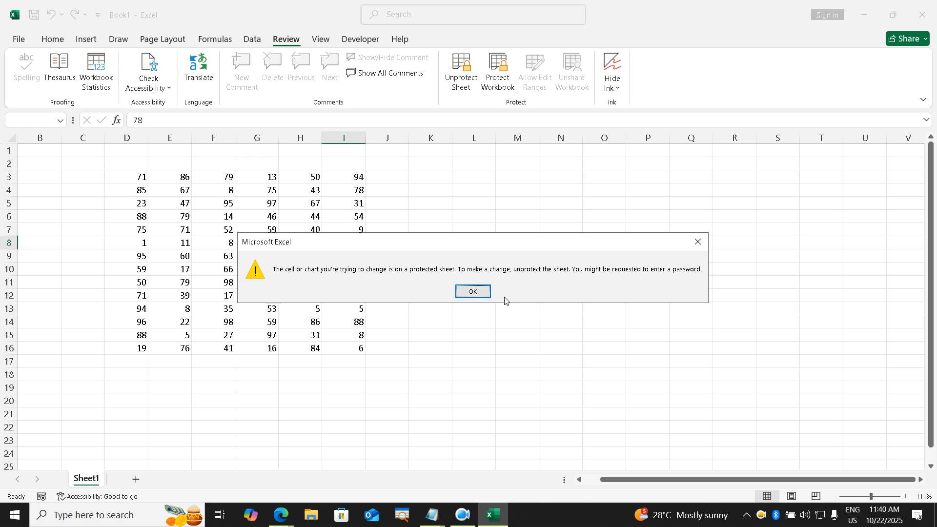
key(Return)
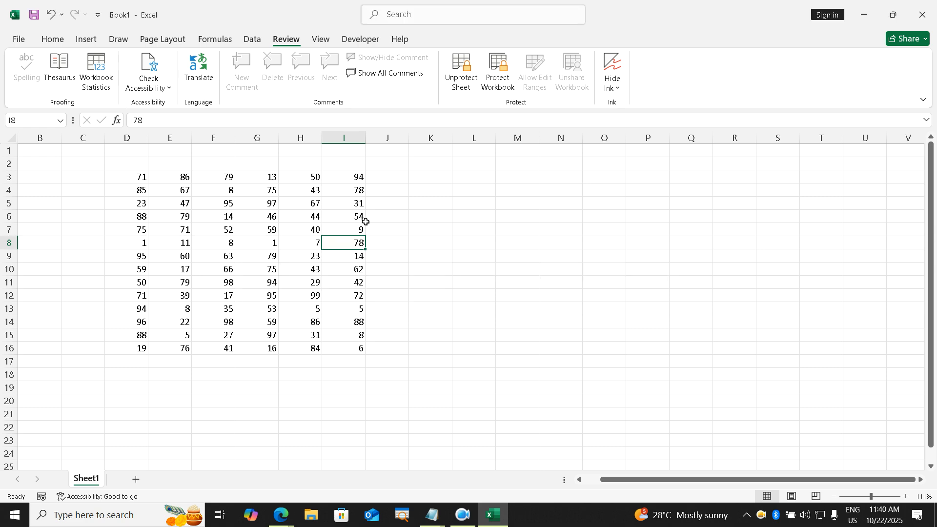
click(315, 204)
key(Delete)
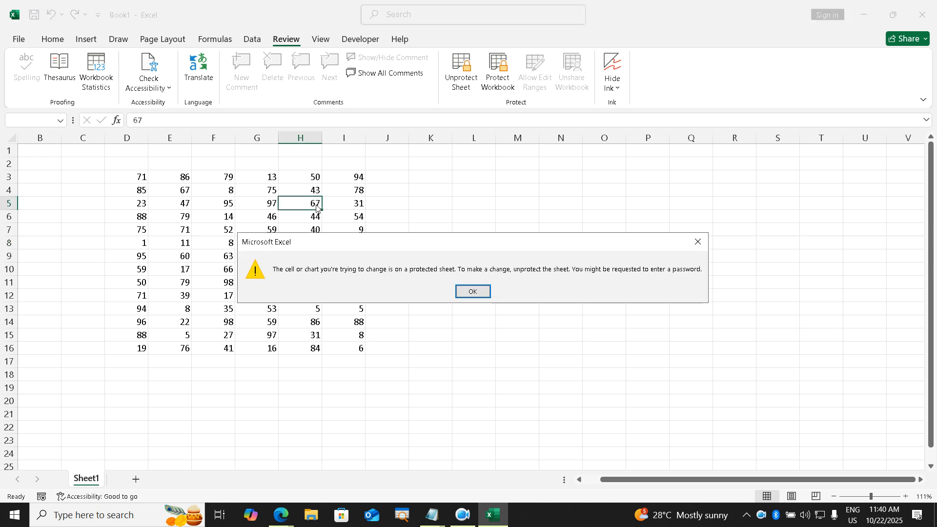
key(Return)
click(289, 246)
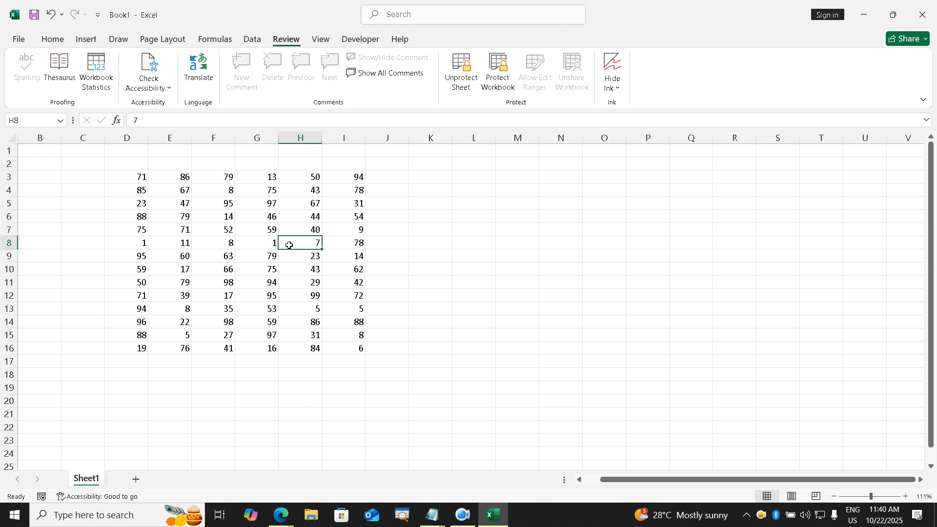
Add a new worksheet and copy the range D3:I16 from Sheet1 into it, starting at cell D3
scroll(290, 245, left, 1)
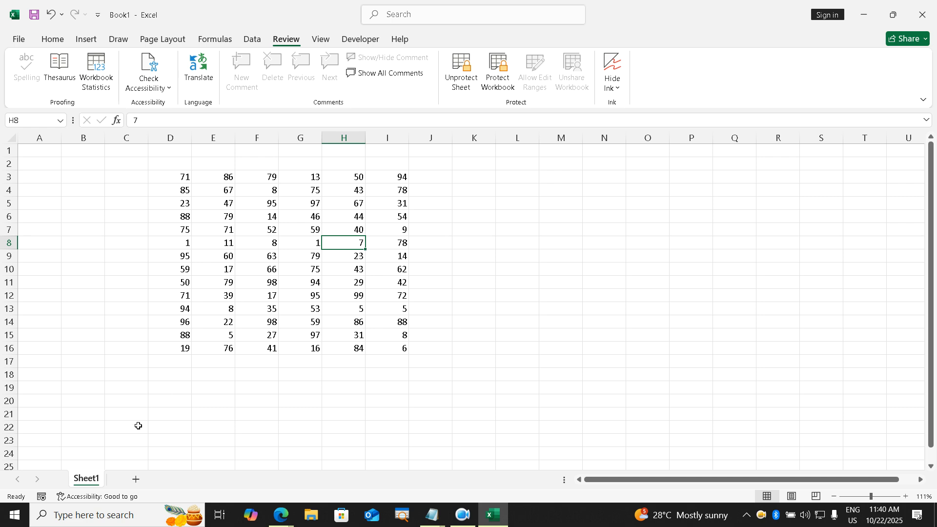
click(136, 479)
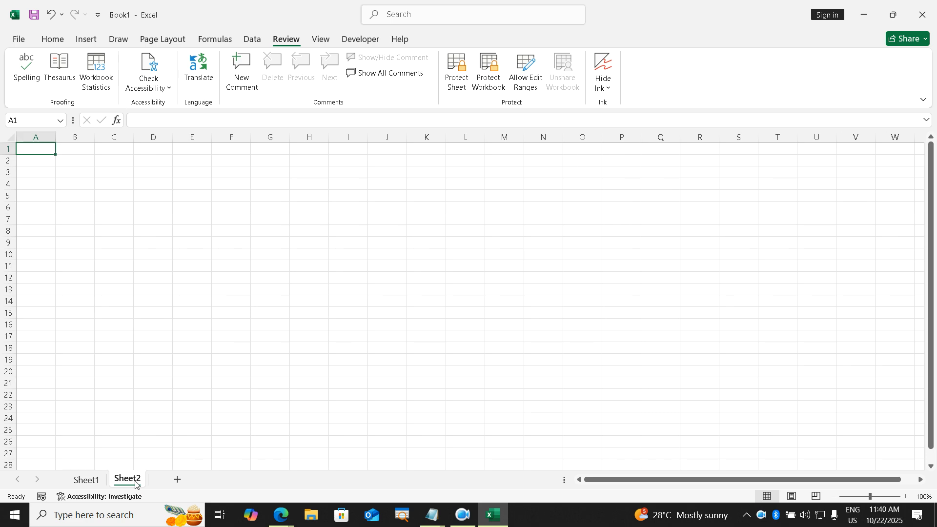
click(87, 480)
drag(190, 179, 393, 348)
key(ctrl+c)
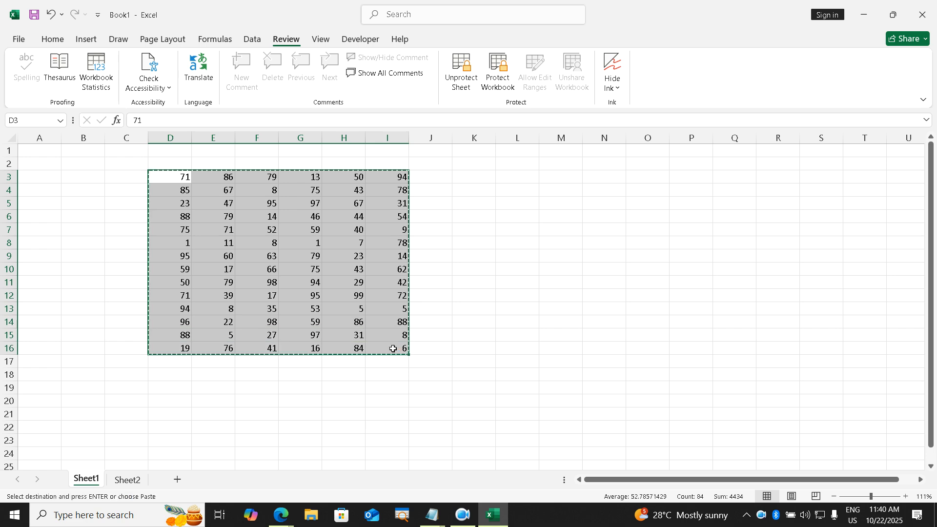
click(131, 479)
scroll(208, 335, up, 2)
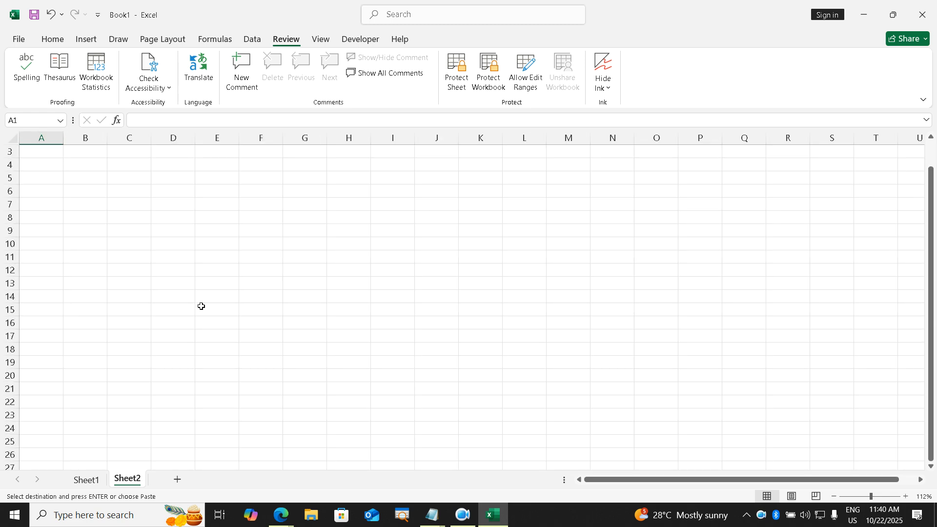
scroll(143, 172, up, 1)
click(183, 180)
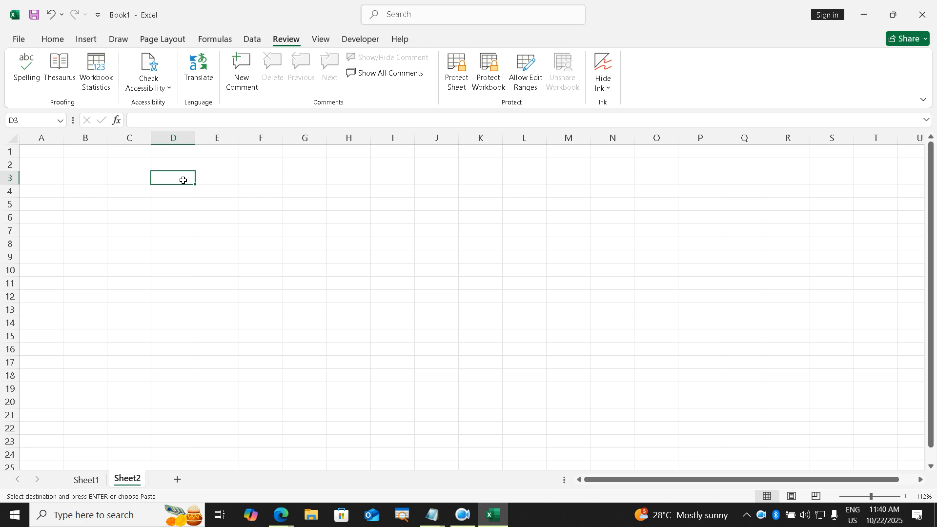
key(ctrl+v)
click(256, 281)
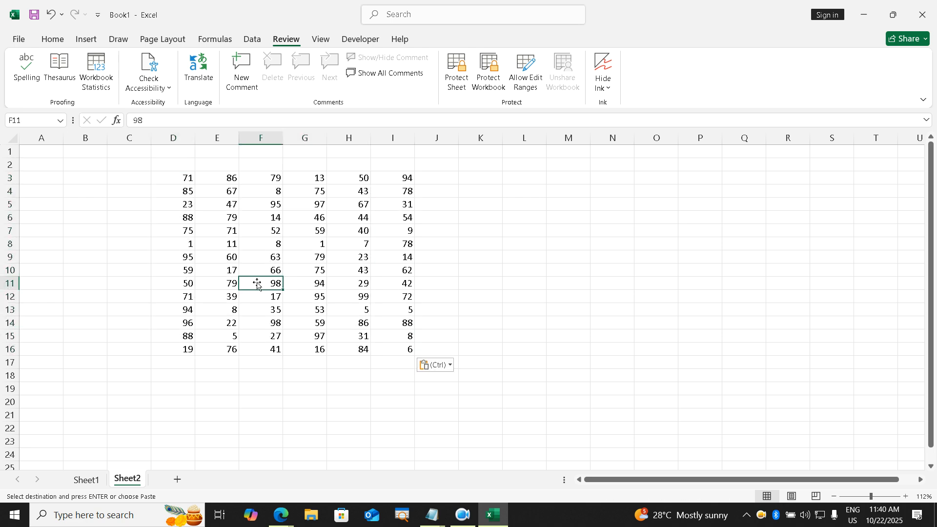
Delete the protected Sheet1 from the workbook and confirm its permanent deletion
click(100, 483)
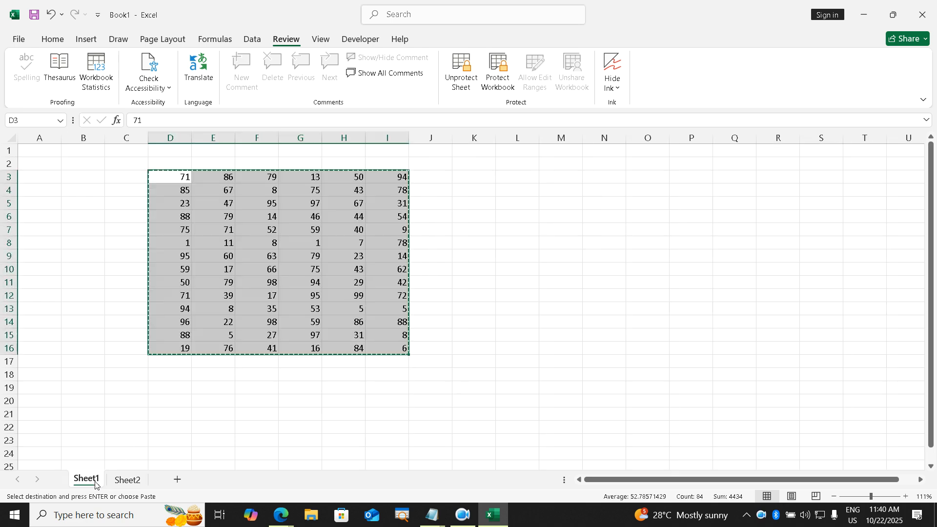
right_click(96, 484)
click(122, 332)
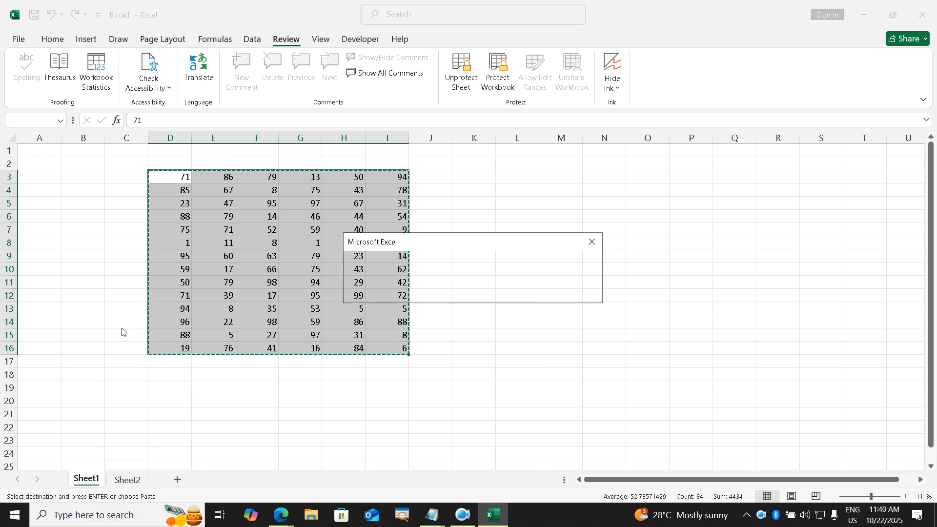
click(453, 296)
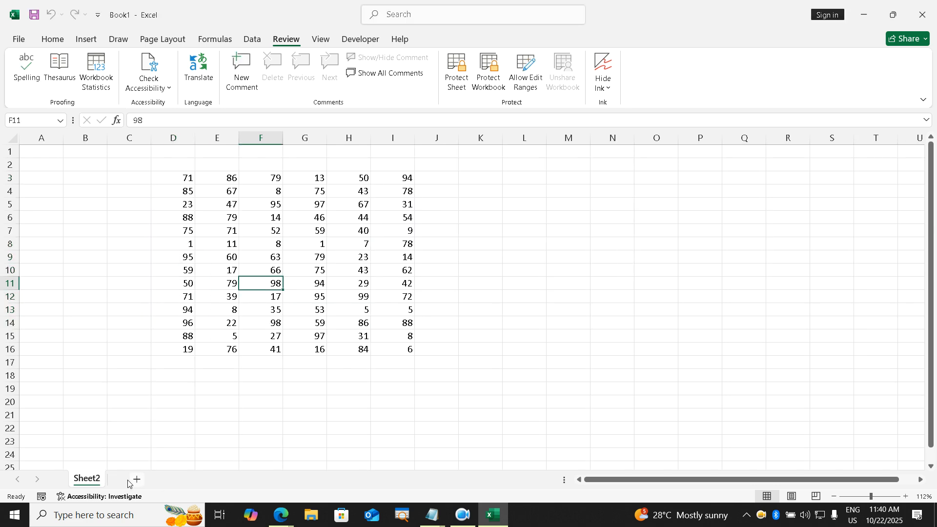
Rename the remaining worksheet, Sheet2, as Sheet1
double_click(97, 482)
text(Sheet1)
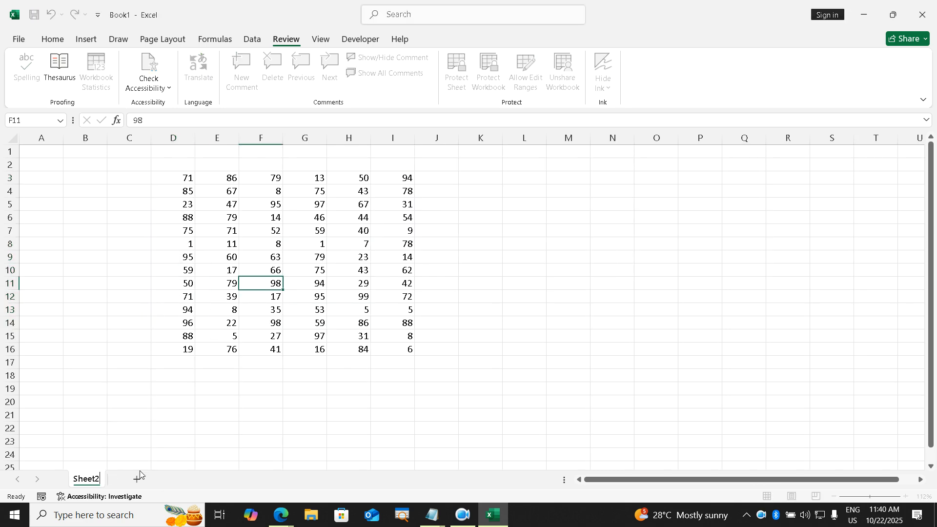
key(Return)
click(283, 380)
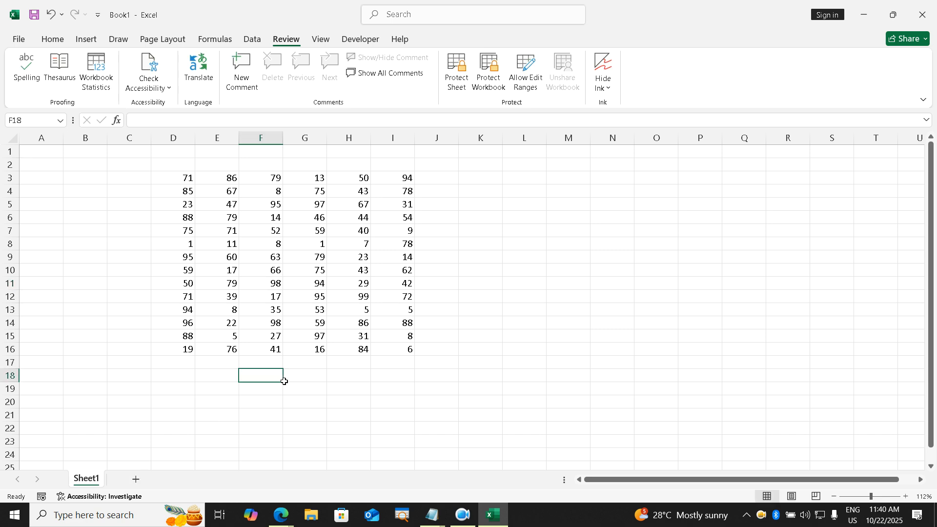
Set cell I4 to 54
click(404, 195)
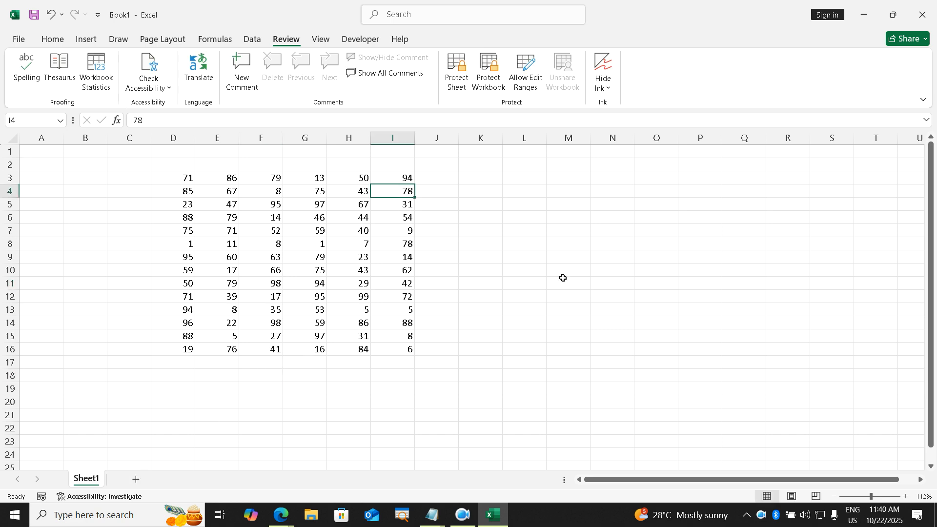
text(54)
key(Return)
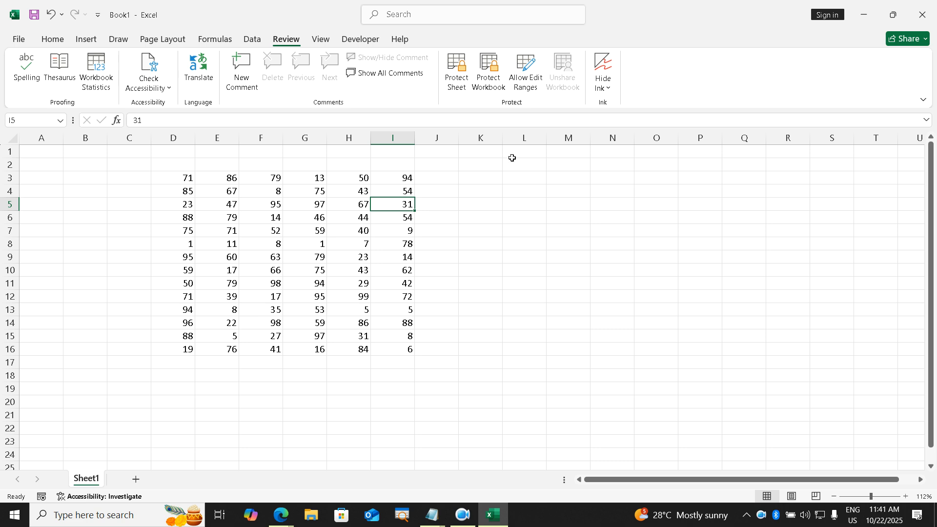
Protect the workbook structure with a password, entering and confirming the password
click(491, 73)
text(1)
key(Return)
text(1)
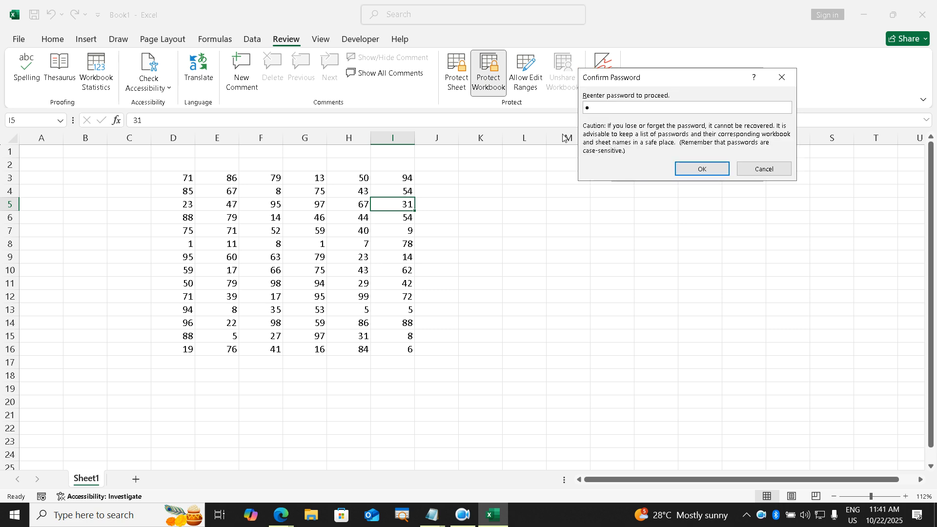
key(Return)
Protect Sheet1 with an unprotect password, confirming the password and keeping the default user permissions
click(467, 73)
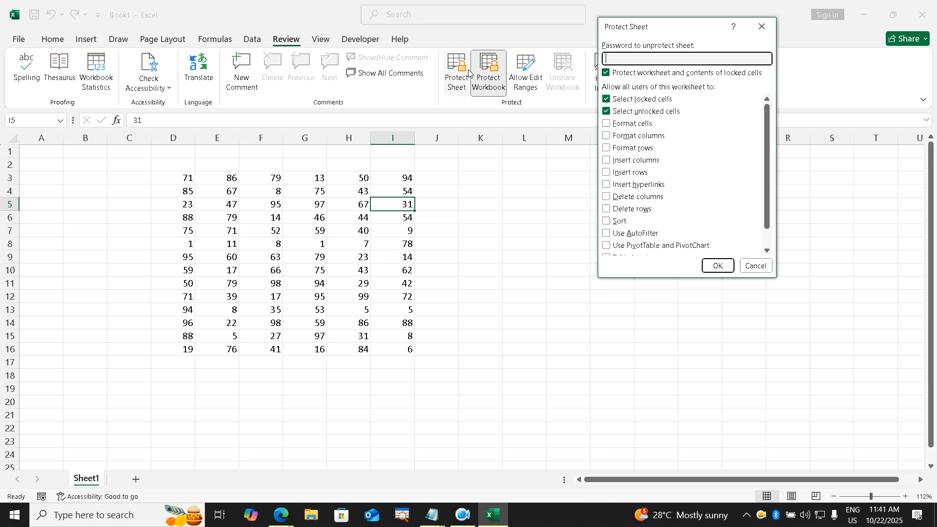
text(1)
key(Return)
text(1)
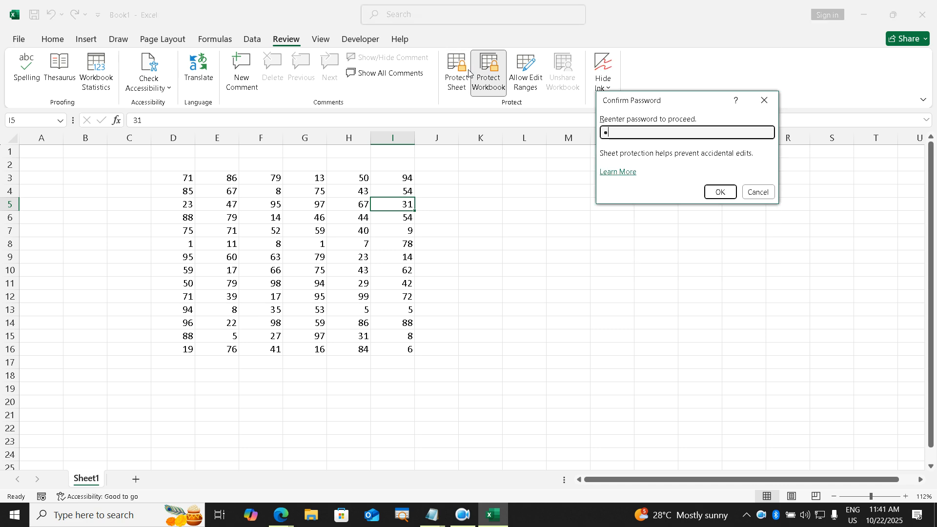
key(Return)
click(488, 195)
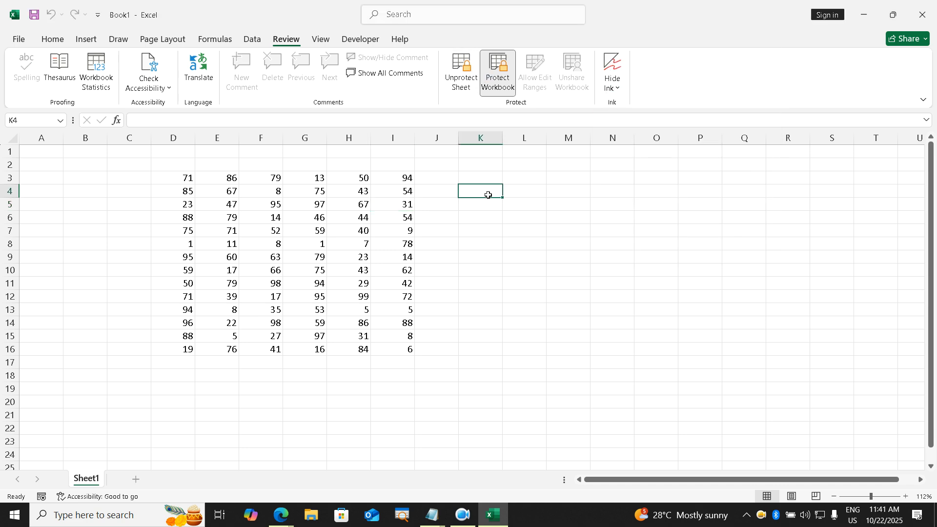
Test both protections by trying to edit cell I3 and checking which commands are available for the Sheet1 tab
click(401, 181)
double_click(400, 181)
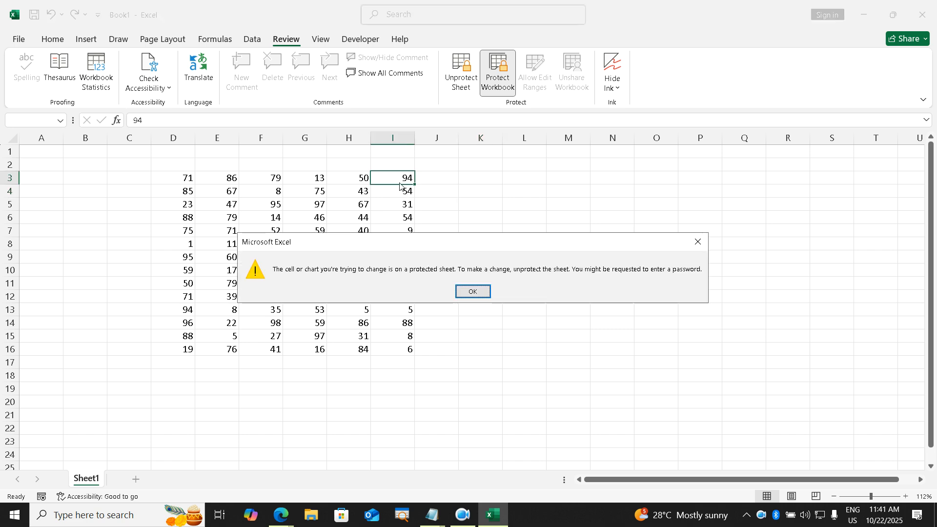
key(Return)
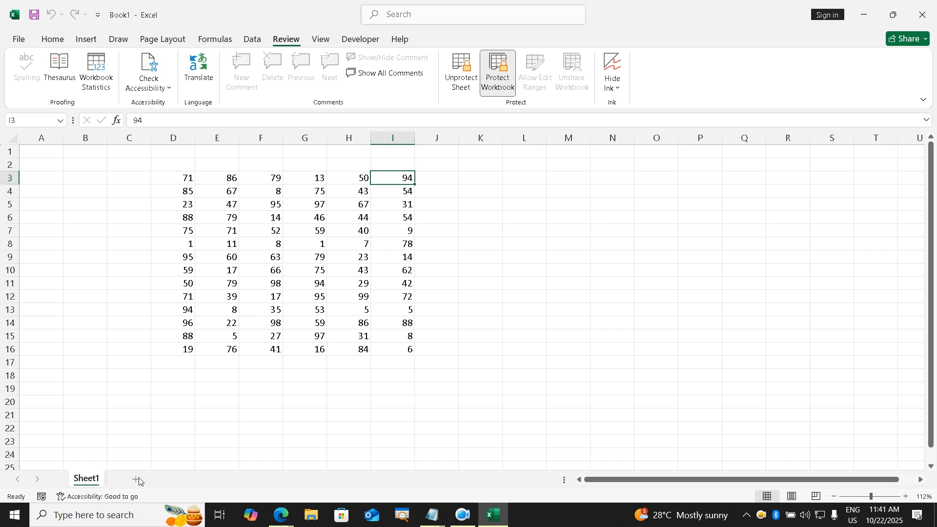
right_click(96, 480)
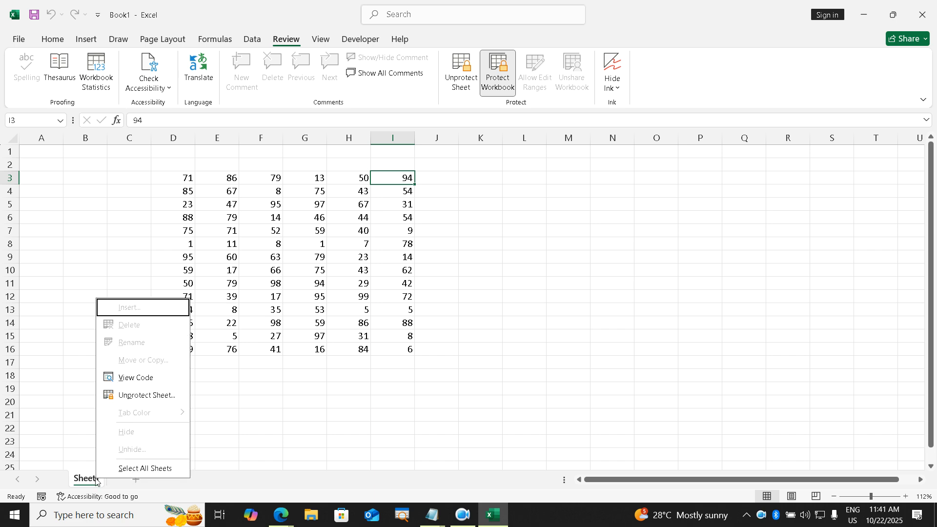
click(280, 401)
click(411, 353)
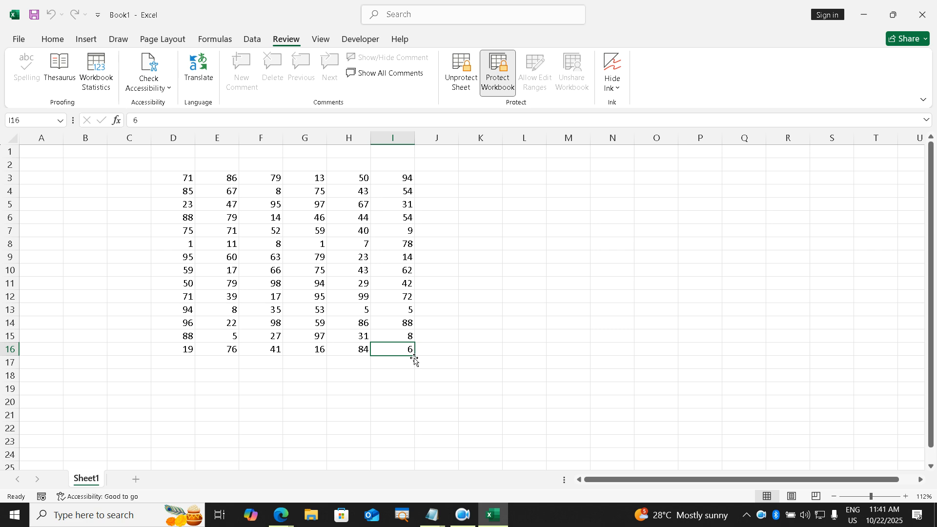
Save the workbook to the Desktop as 22oct in Excel Workbook format
click(20, 42)
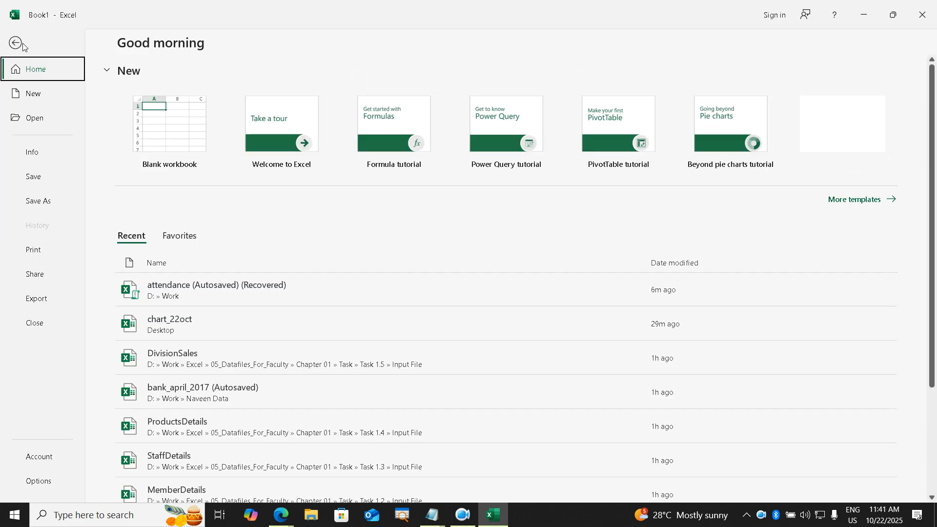
click(46, 202)
click(150, 239)
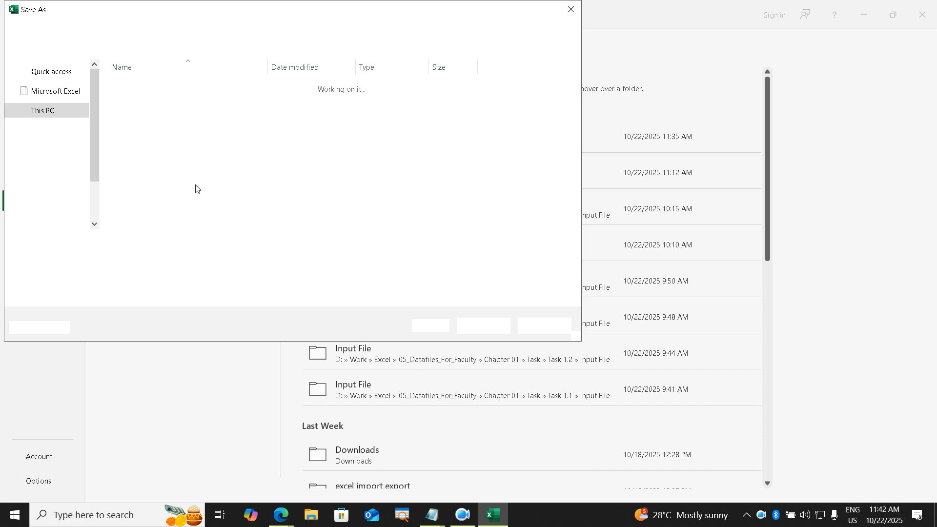
click(52, 101)
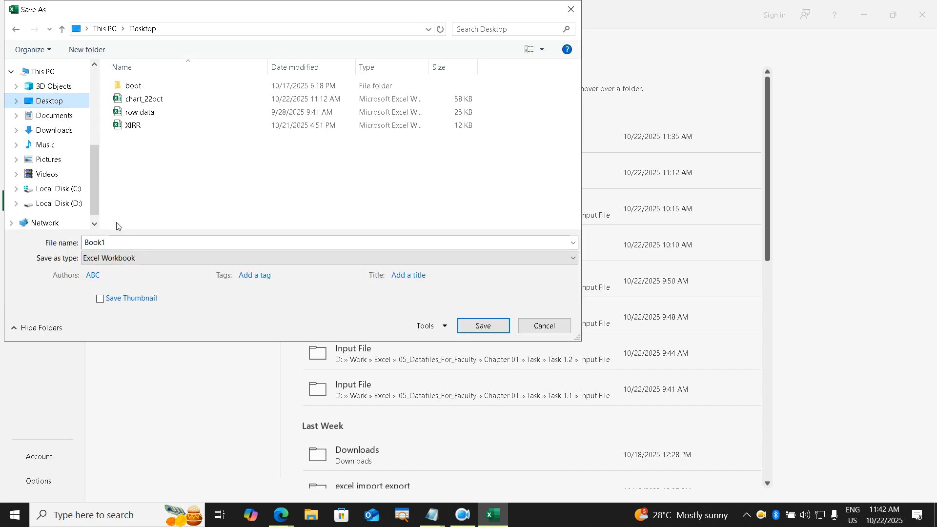
double_click(123, 239)
text(22oct)
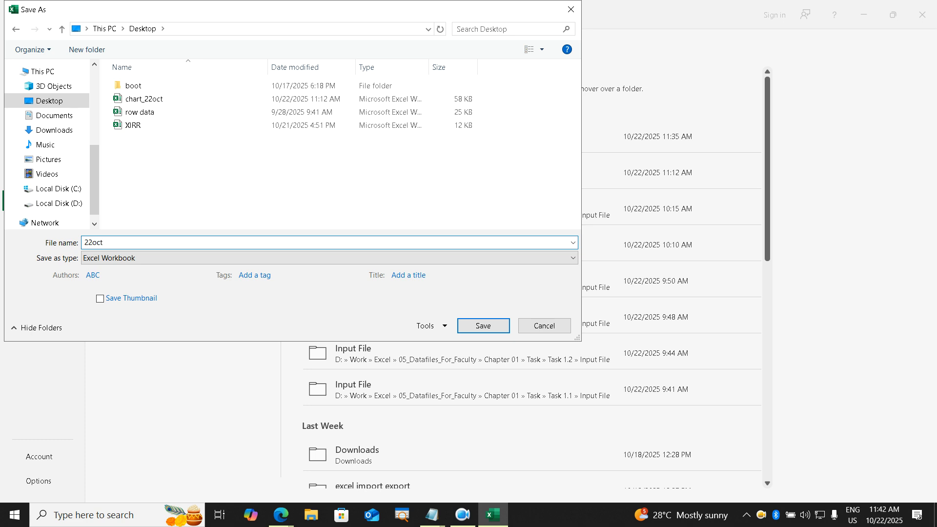
key(Return)
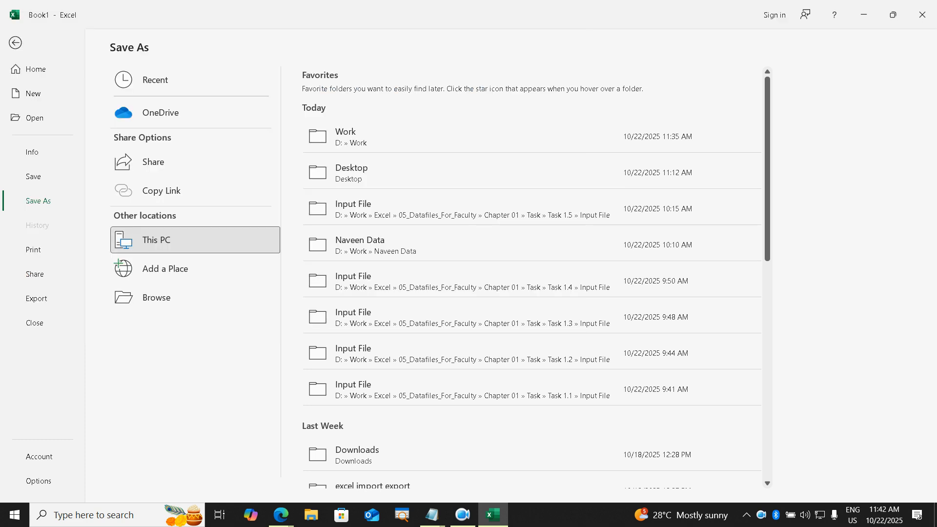
click(635, 183)
Test the sheet protection in the saved workbook by trying to edit cell K6
click(482, 215)
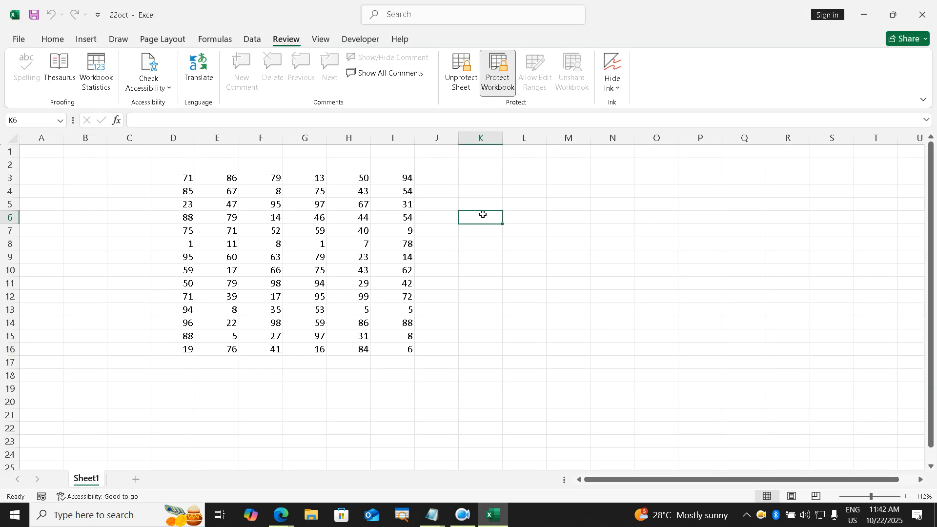
double_click(484, 218)
key(Return)
Close the workbook and reopen the 22oct file from the desktop
click(925, 20)
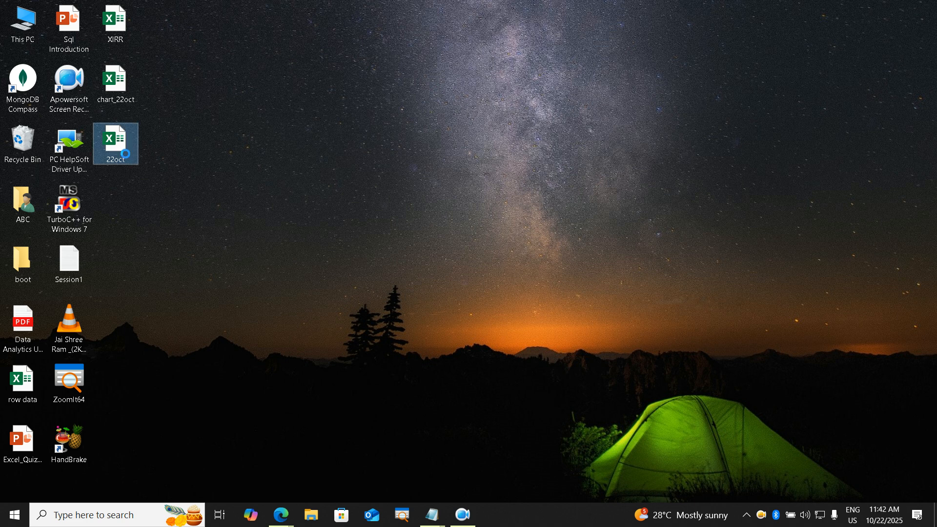
key(Return)
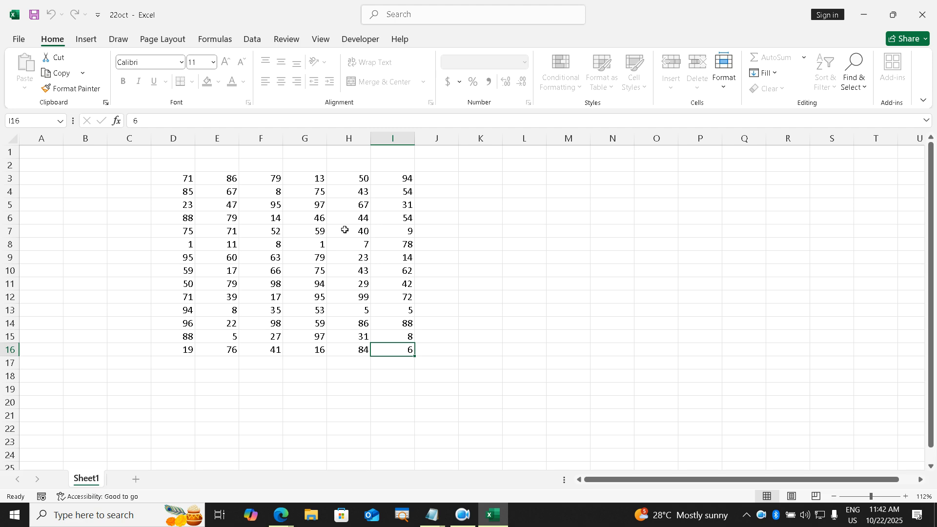
Copy the range D3:I16 from the protected 22oct workbook into a new blank workbook, starting at cell D3
click(345, 230)
key(ctrl+a)
key(ctrl+c)
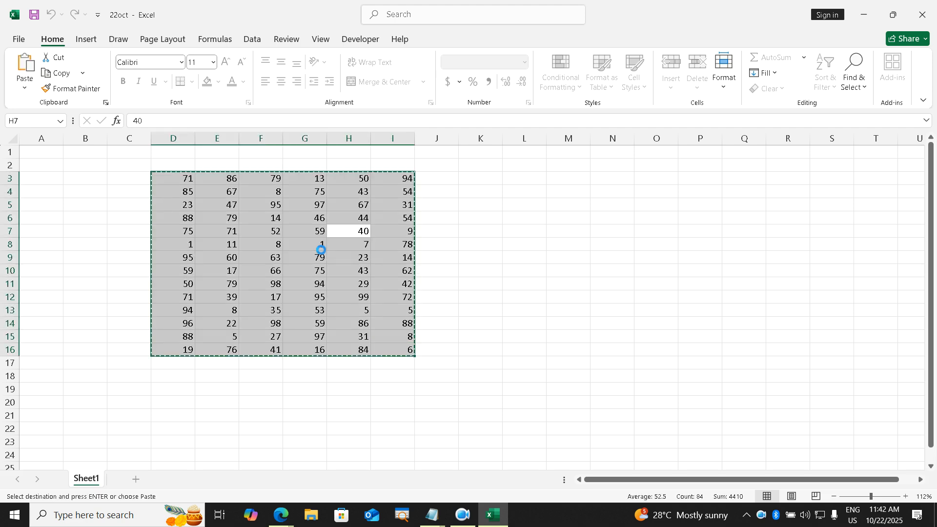
scroll(316, 246, up, 1)
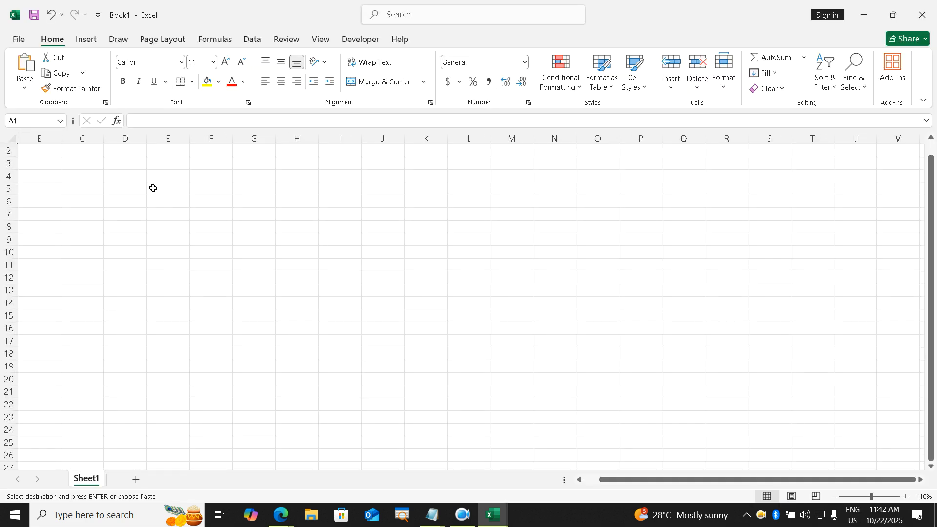
click(130, 170)
scroll(130, 170, up, 1)
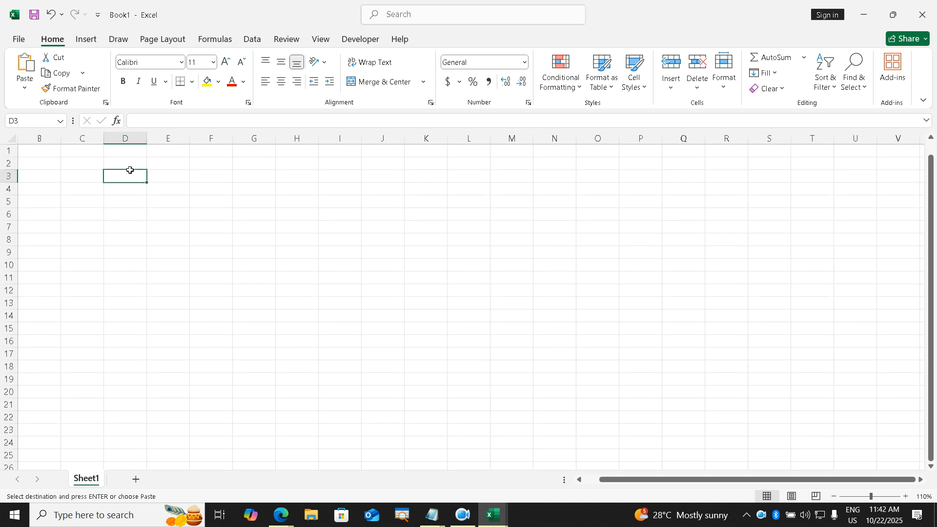
key(ctrl+v)
click(244, 218)
Switch back to the protected 22oct workbook and close it
key(alt+Tab)
click(479, 193)
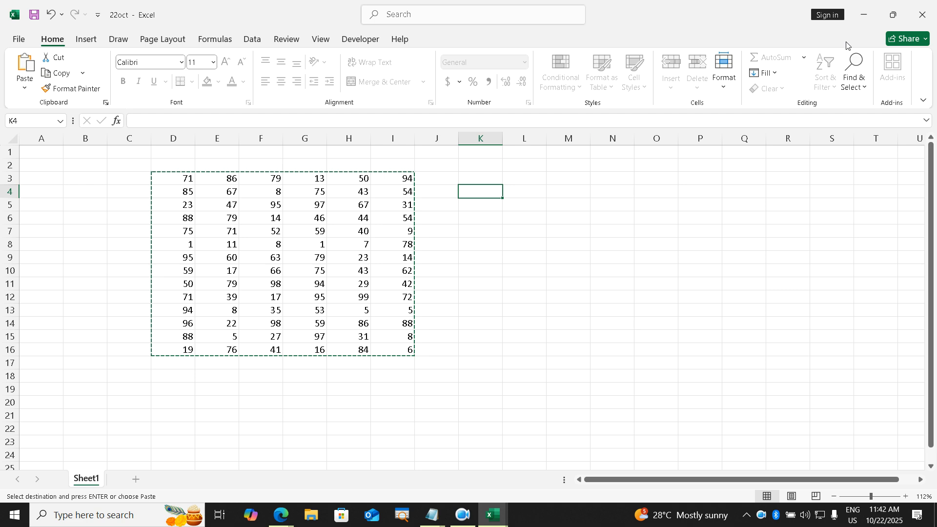
click(922, 15)
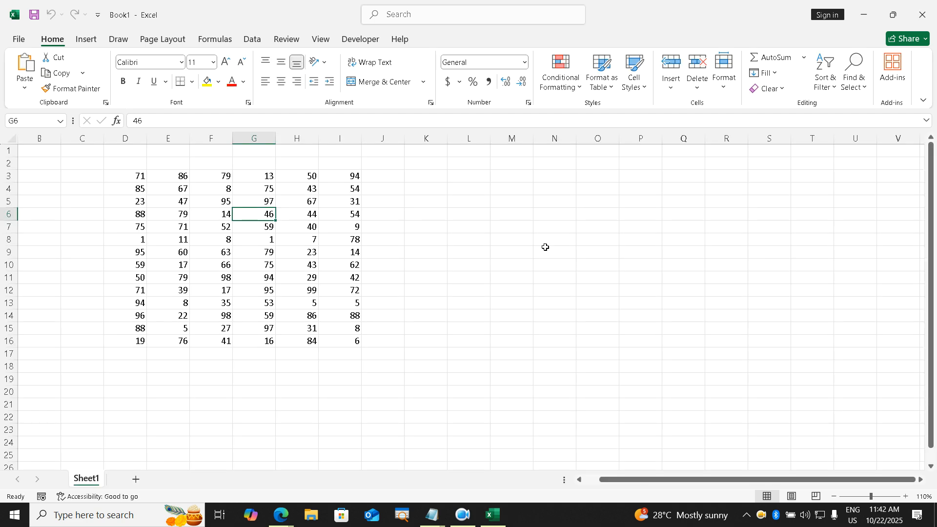
Permanently delete the 22oct file from the desktop and return to the unsaved Excel workbook
key(super+d)
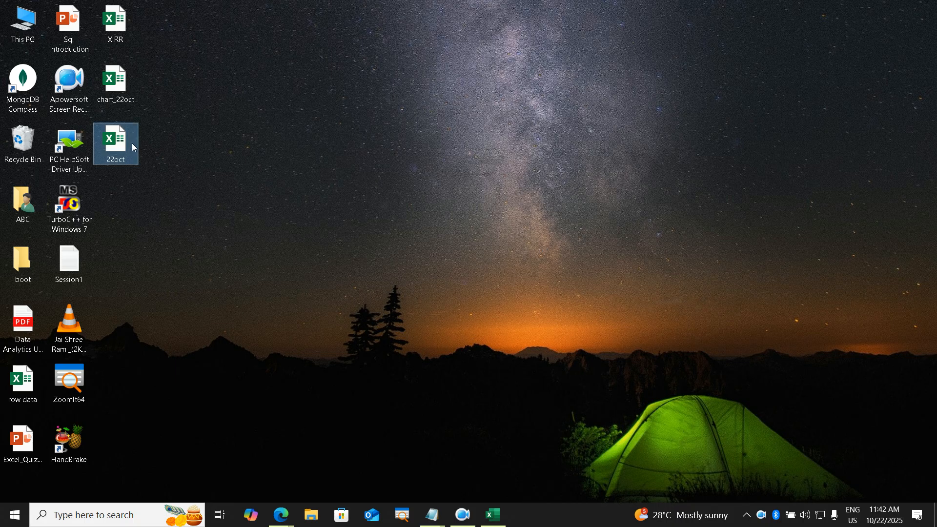
key(shift+Delete)
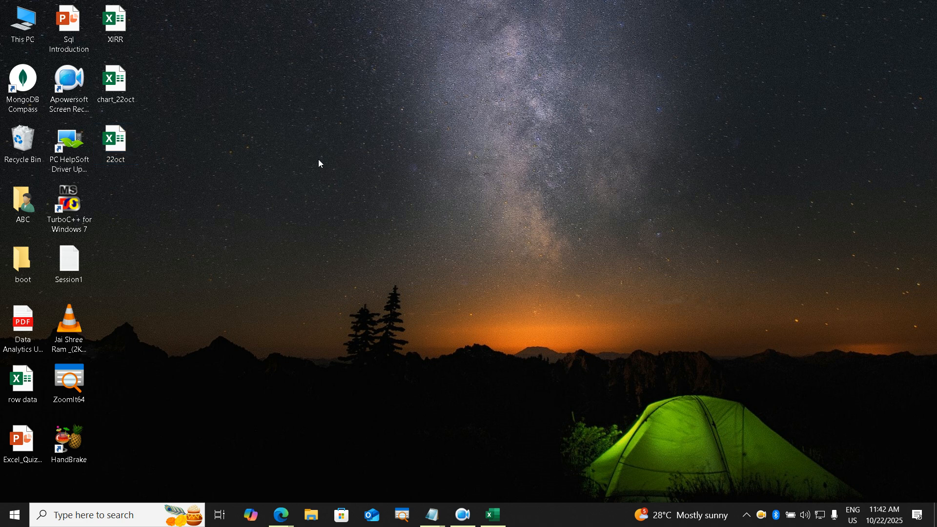
click(510, 305)
key(super+d)
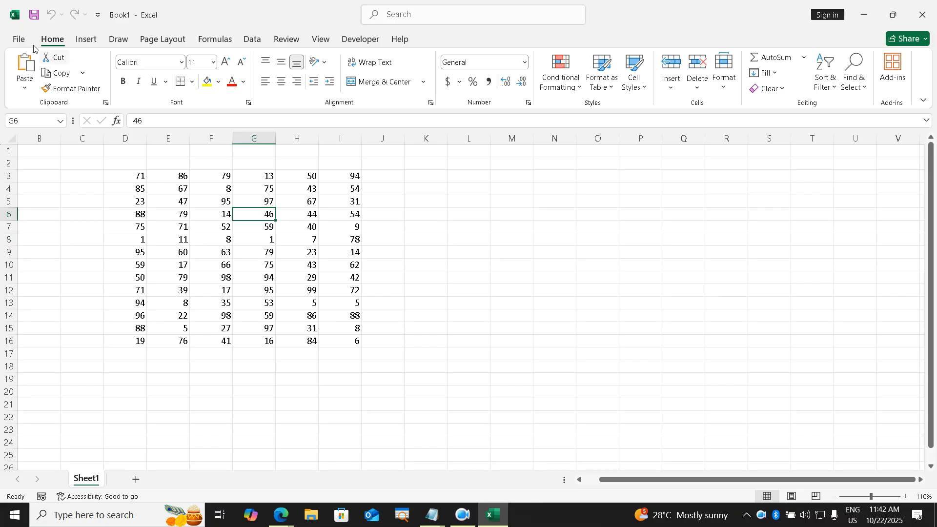
Save the unprotected copy to the Desktop as an Excel Workbook named 22 oct
click(20, 40)
click(44, 202)
click(148, 245)
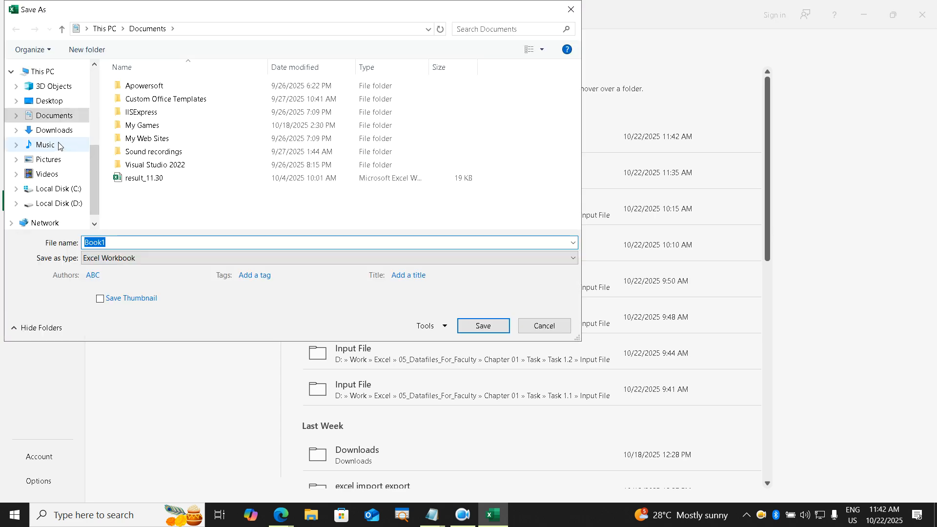
click(41, 102)
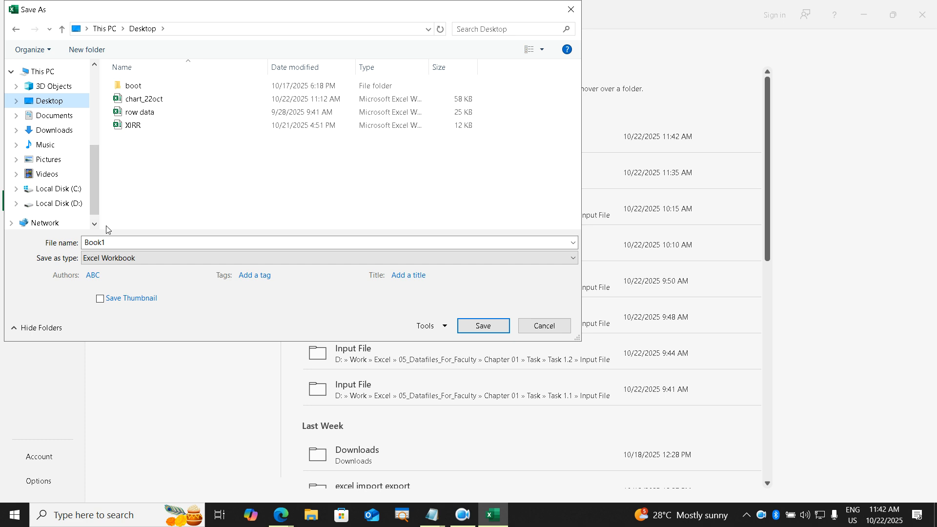
click(118, 243)
text(22 oct)
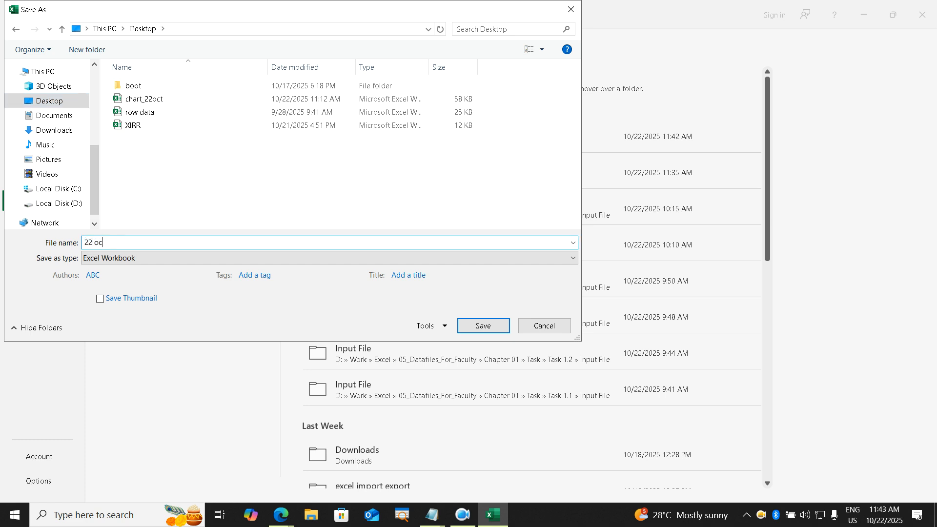
key(Return)
click(423, 218)
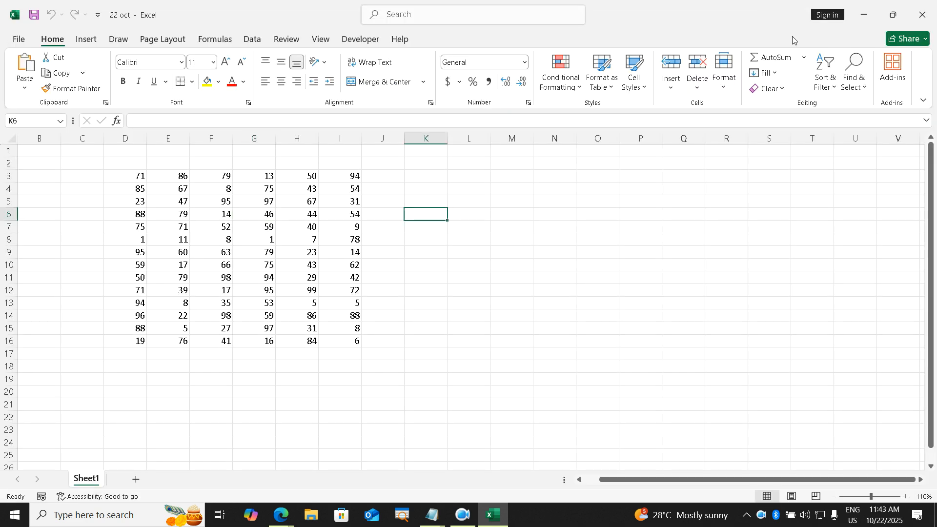
Close the 22 oct workbook, reopen it from the desktop, and change cell I4 to 12
click(922, 14)
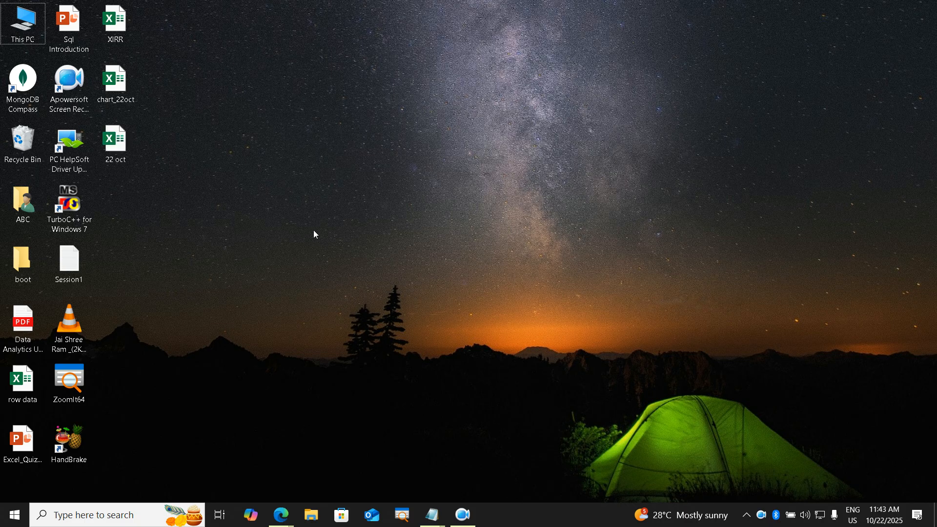
double_click(117, 144)
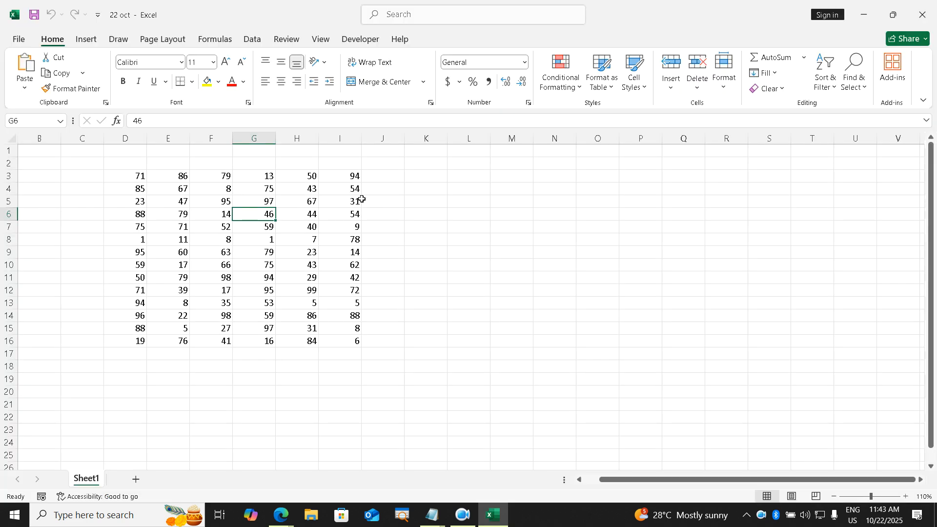
click(362, 199)
click(355, 190)
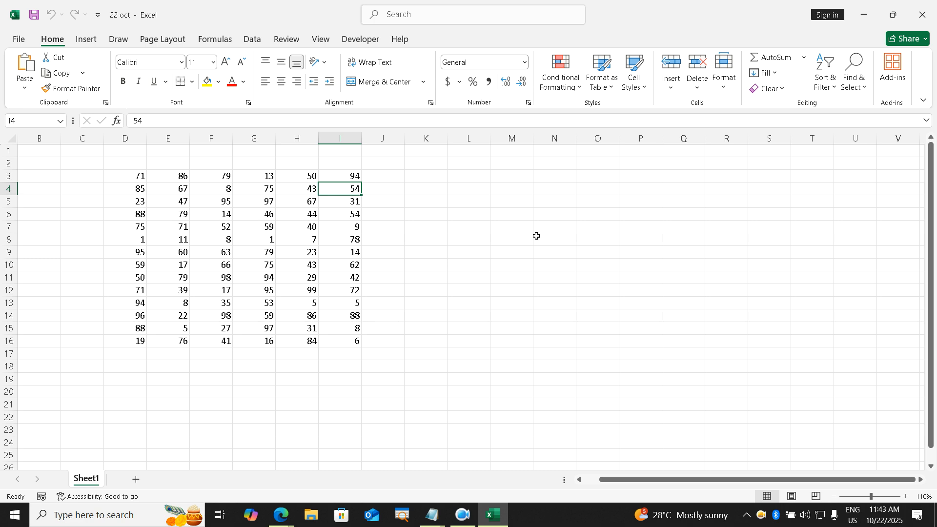
text(12)
key(Return)
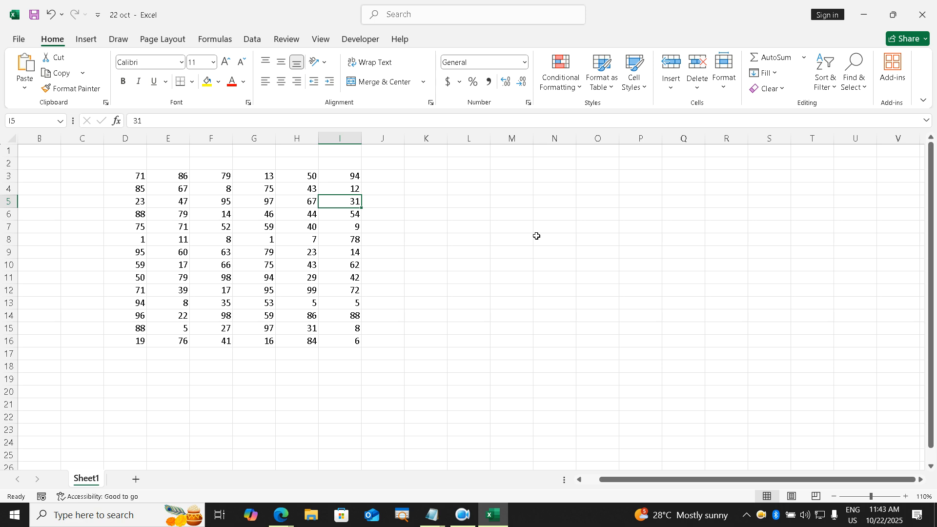
Begin saving the workbook under a chosen location, selecting the Desktop folder and keeping the file name 22 oct
click(20, 38)
click(50, 199)
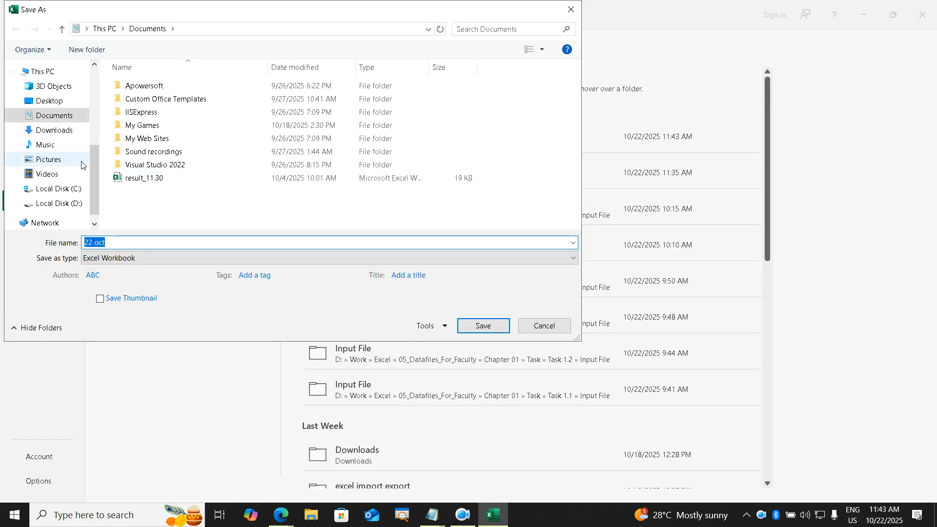
click(59, 101)
click(127, 244)
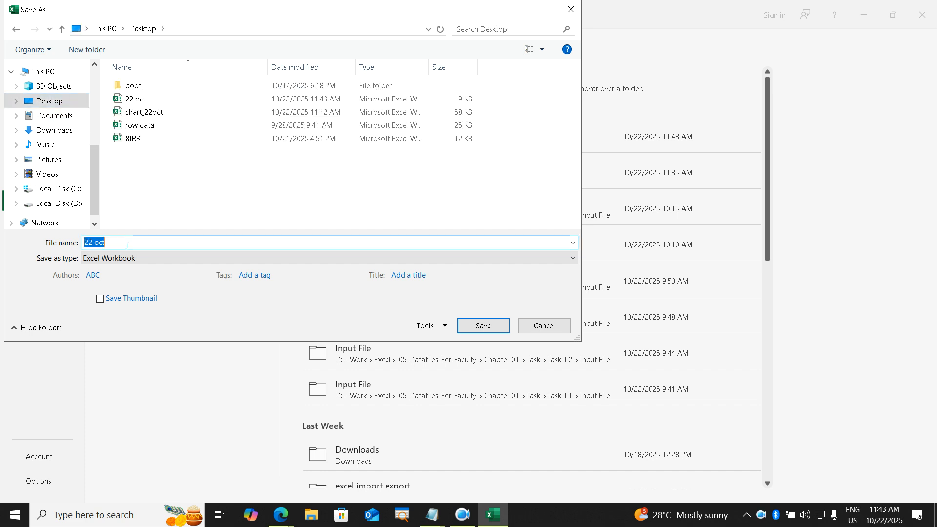
In the save dialog's General Options, enter and confirm a password to open and a password to modify the workbook
click(438, 327)
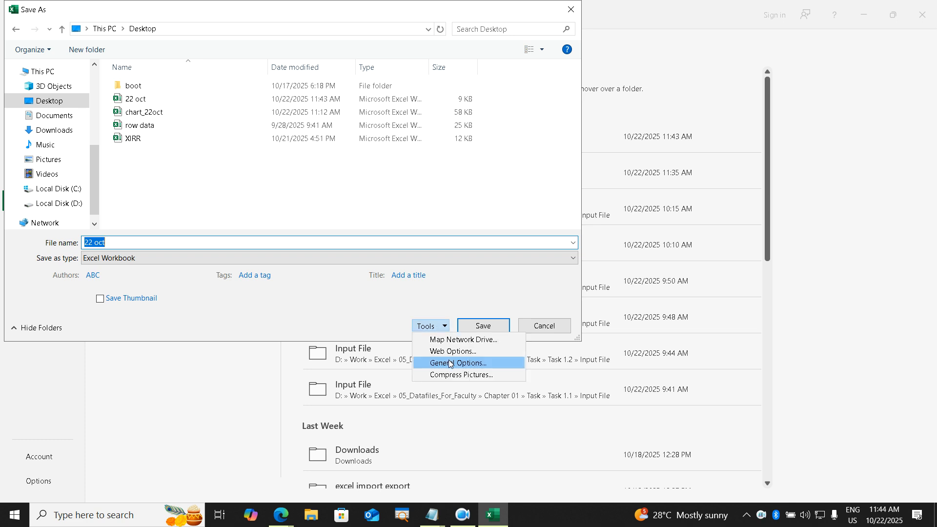
click(450, 363)
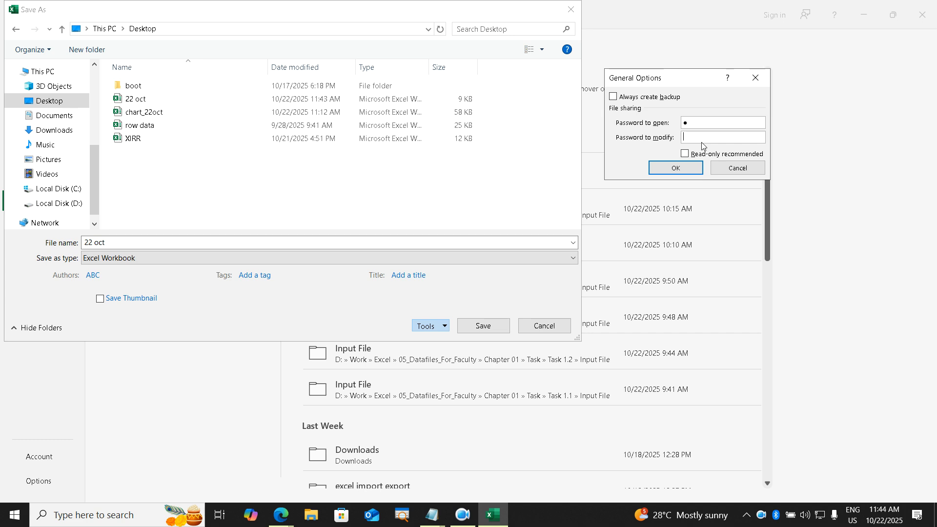
click(696, 169)
text(1)
click(697, 169)
text(1)
click(697, 169)
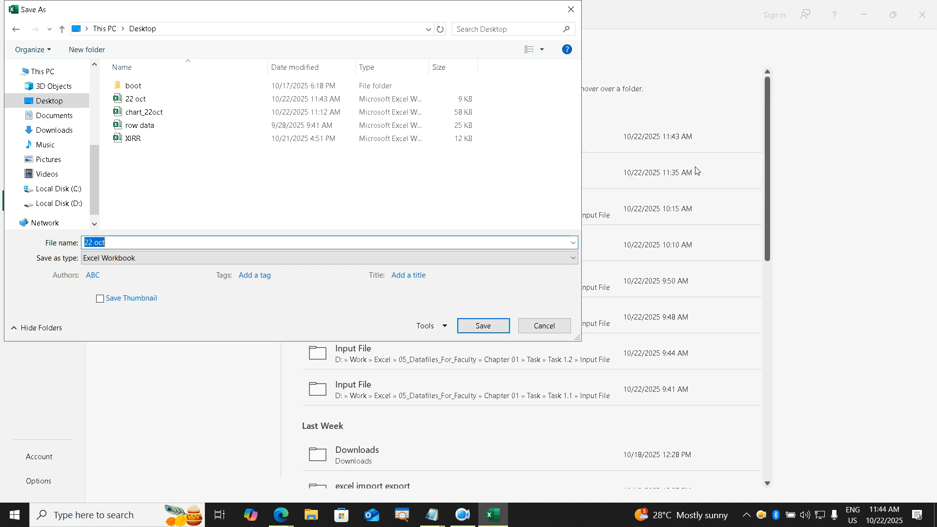
Save the workbook over the existing 22 oct file on the Desktop and close it
click(487, 328)
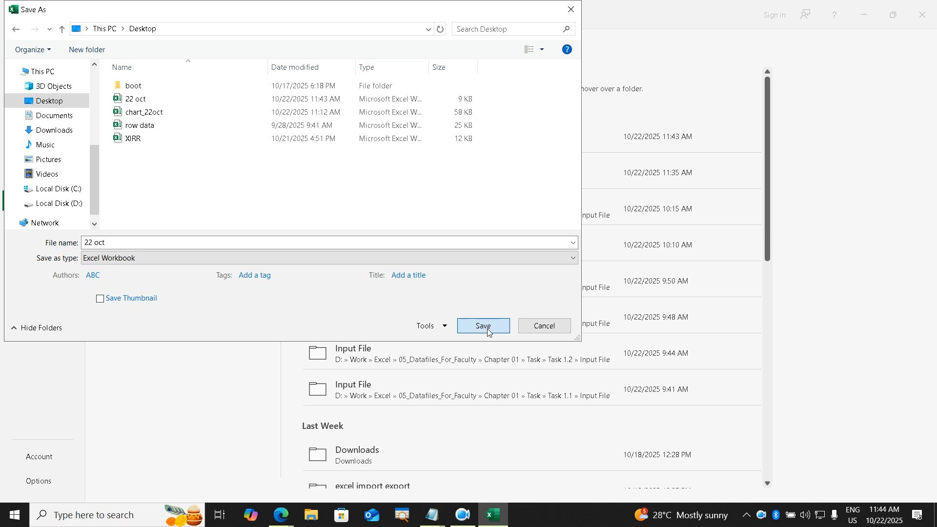
click(502, 260)
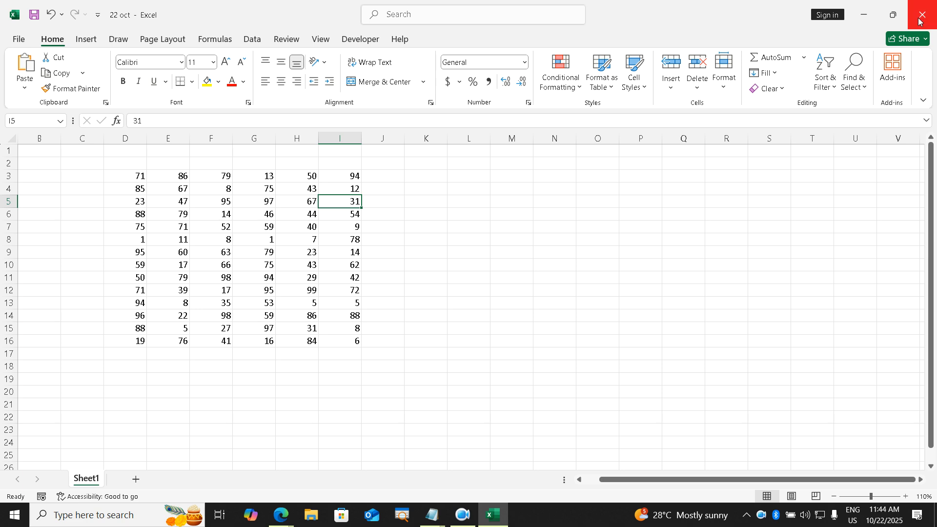
click(922, 14)
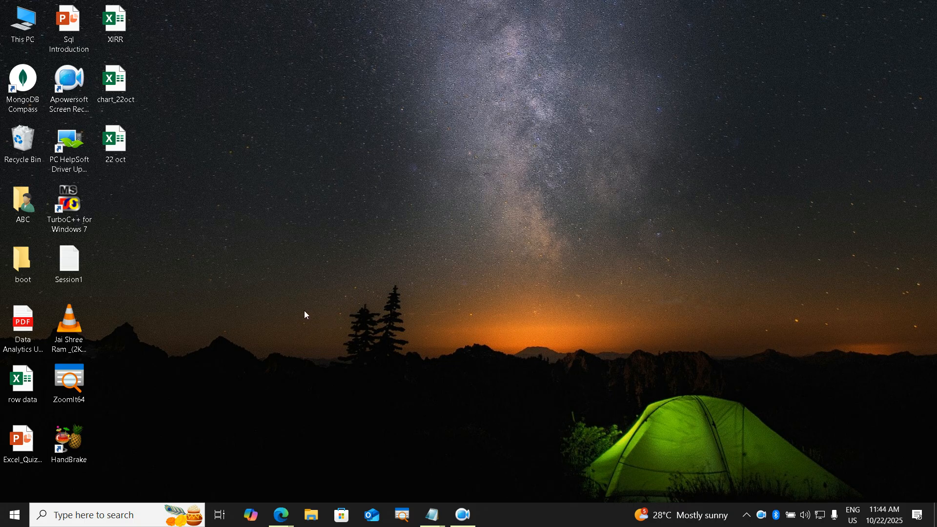
Reopen the 22 oct workbook from the desktop, entering the password to open and the password for write access
double_click(121, 161)
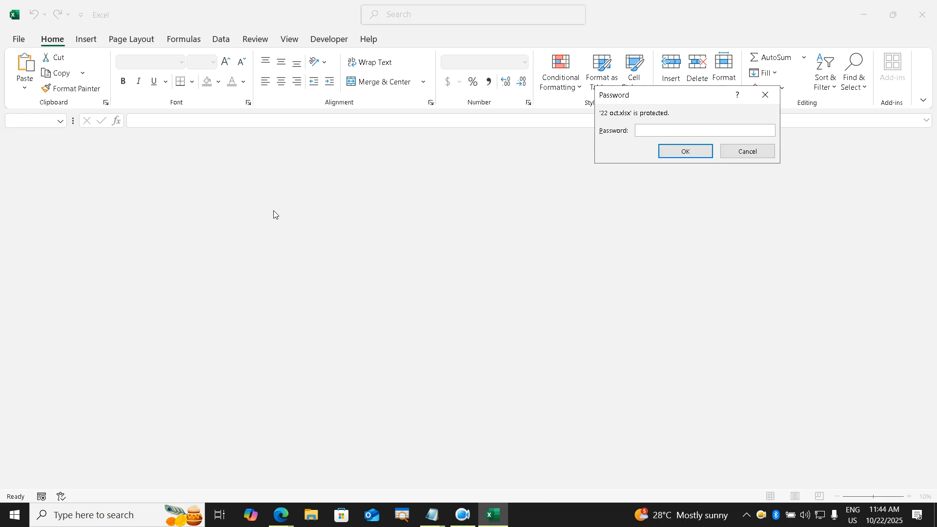
drag(648, 96, 503, 232)
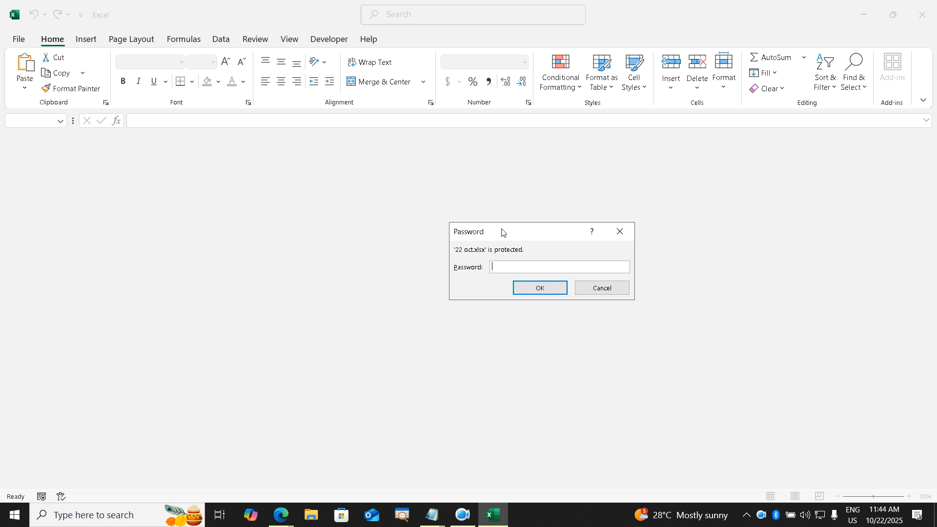
click(517, 266)
text(●)
click(527, 289)
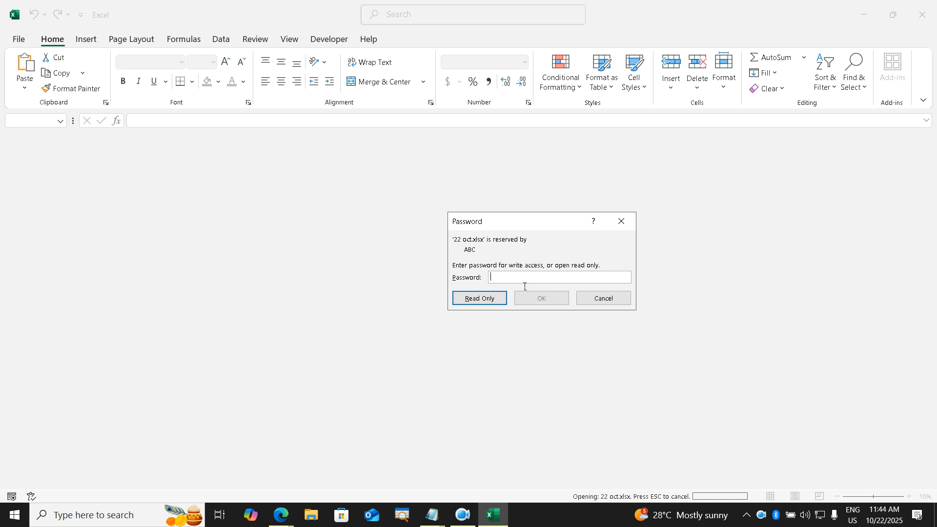
text(●)
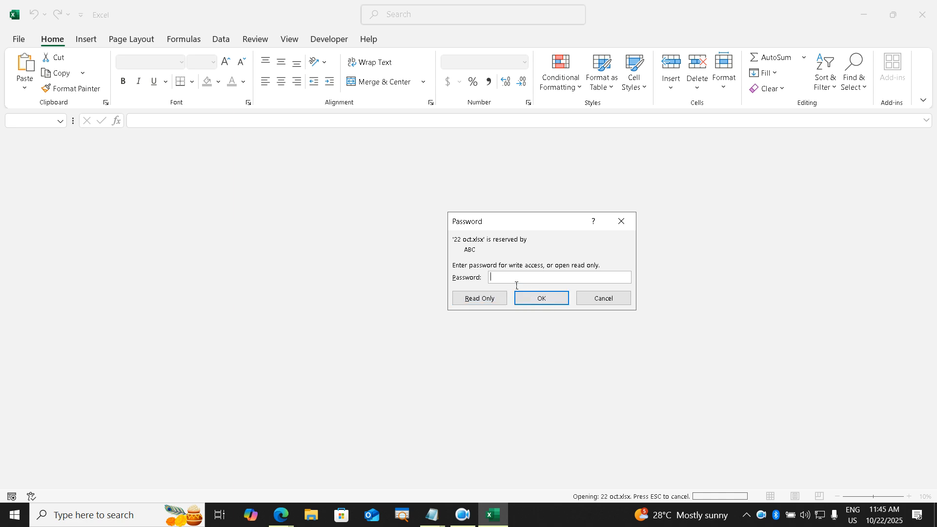
click(524, 294)
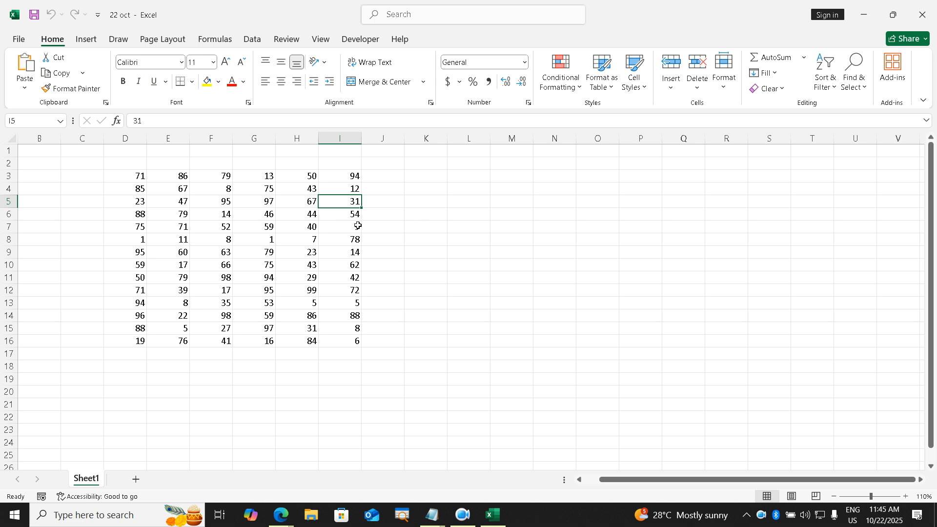
Enter the headings Total in cell K2 and Average in cell L2
click(289, 34)
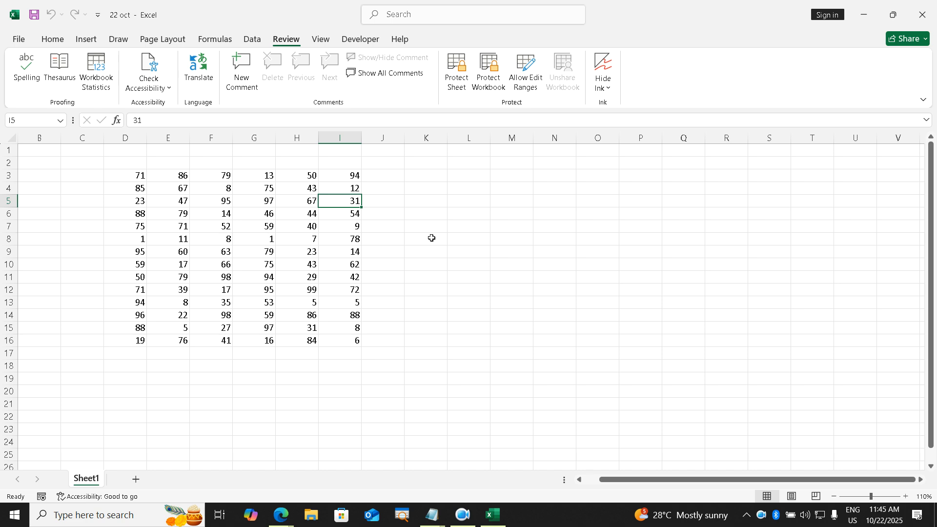
click(428, 166)
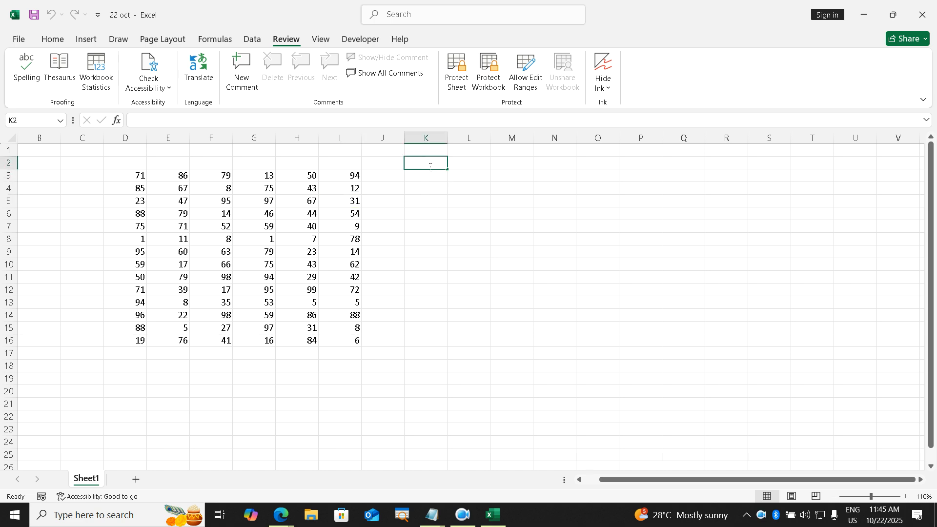
text(Total)
key(Return)
key(Up)
key(Right)
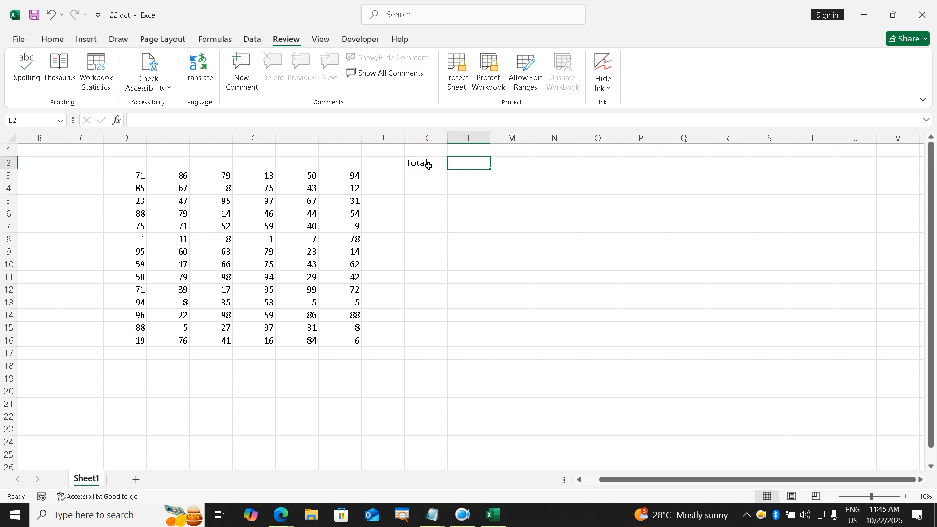
text(Average)
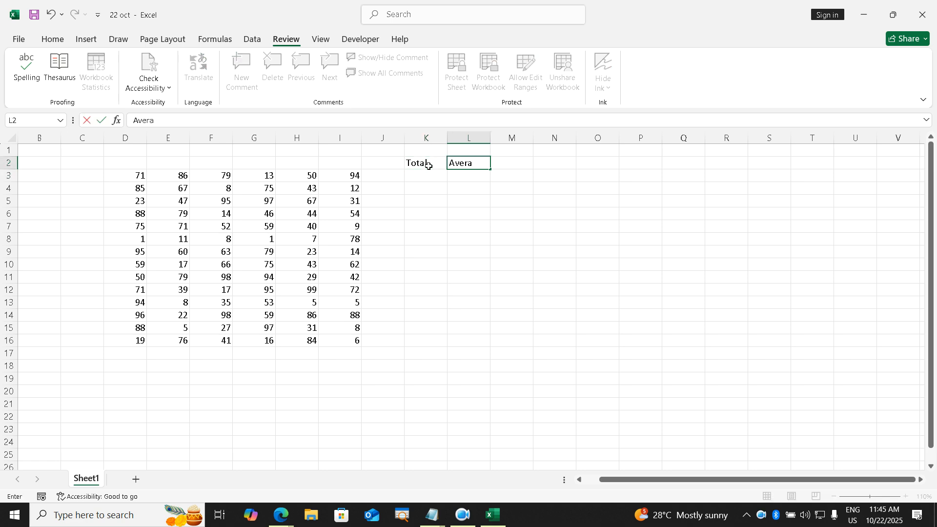
key(Return)
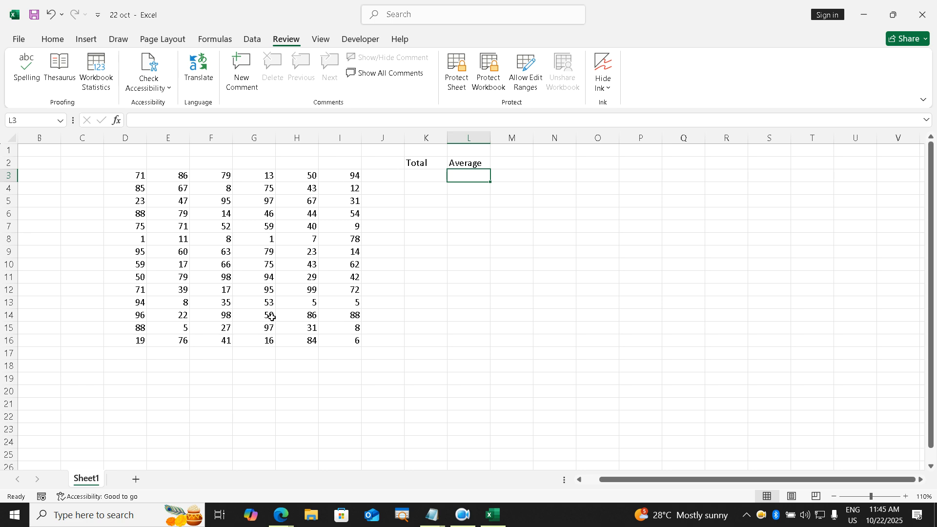
Apply All Borders to the range K3:L16 below the Total and Average headings
drag(429, 179, 464, 351)
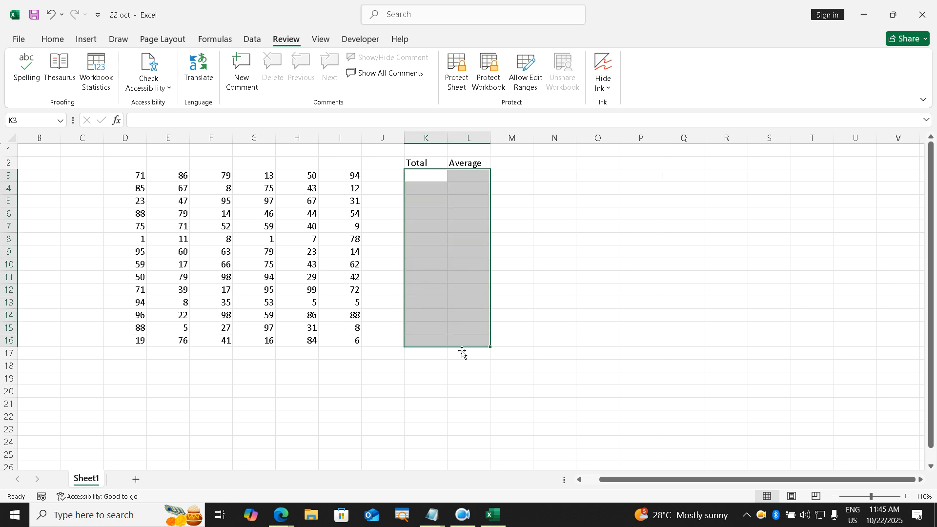
click(62, 41)
click(192, 82)
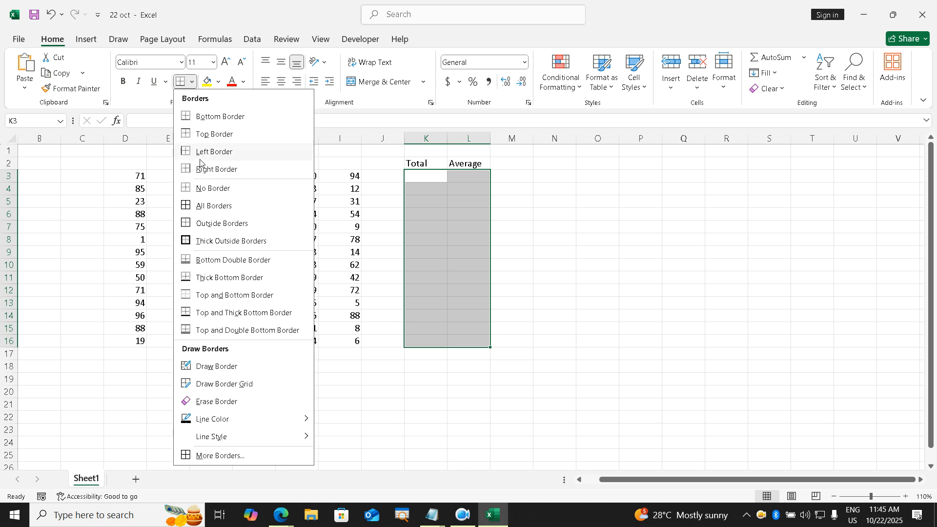
click(219, 207)
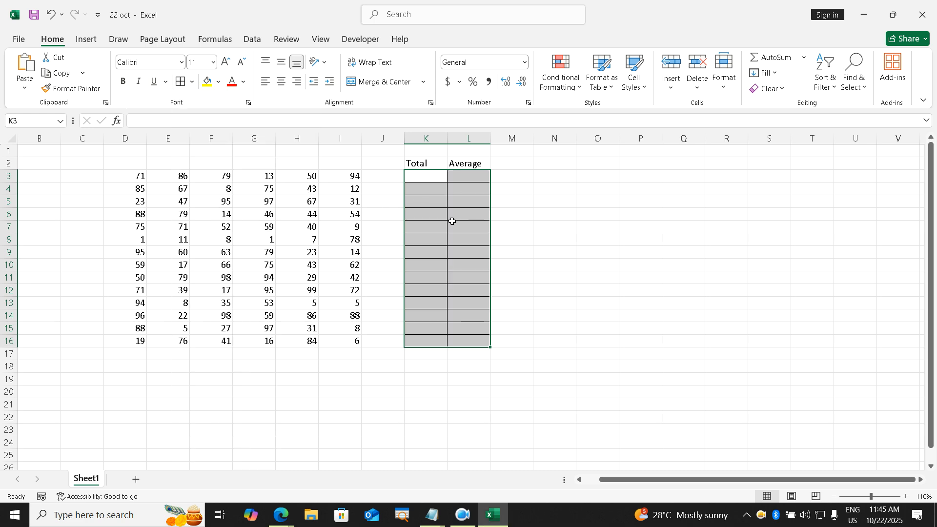
Add K3:L16 as an editable range titled Range1, enter and confirm its range password, and apply it
click(294, 41)
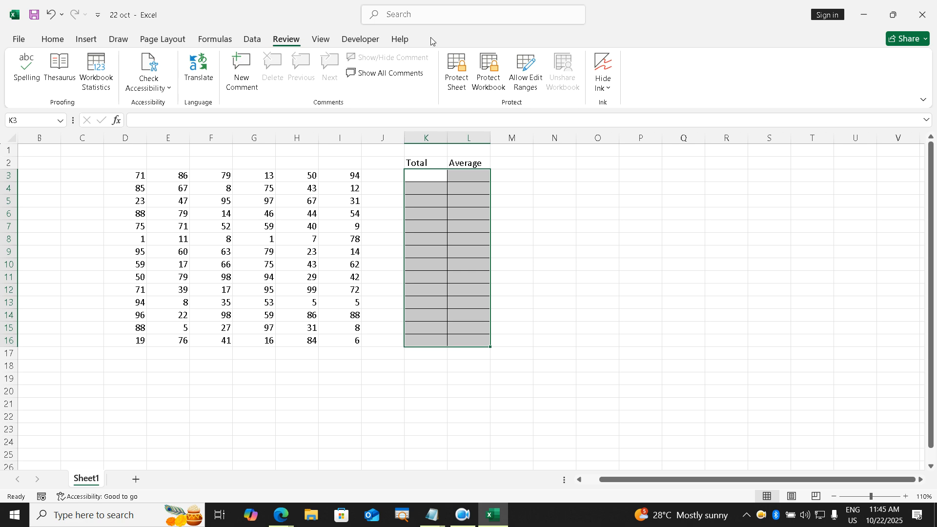
click(530, 77)
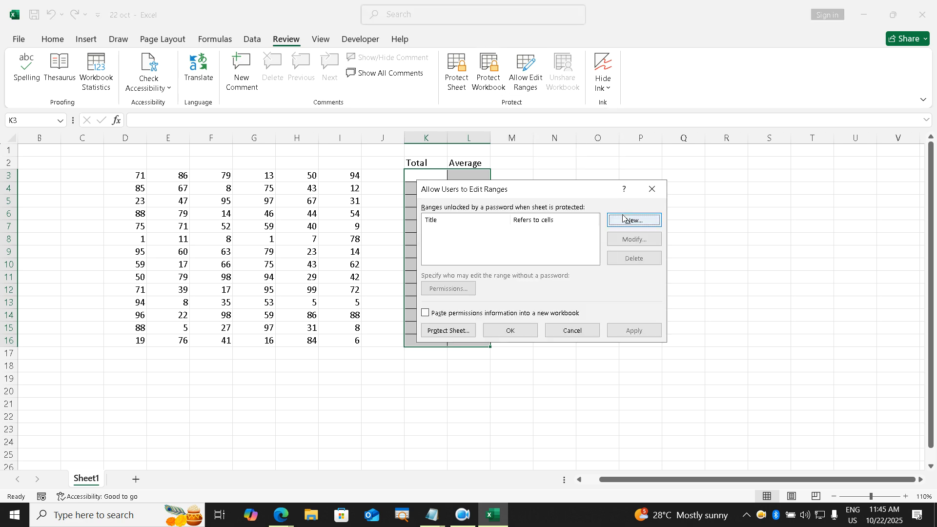
click(625, 221)
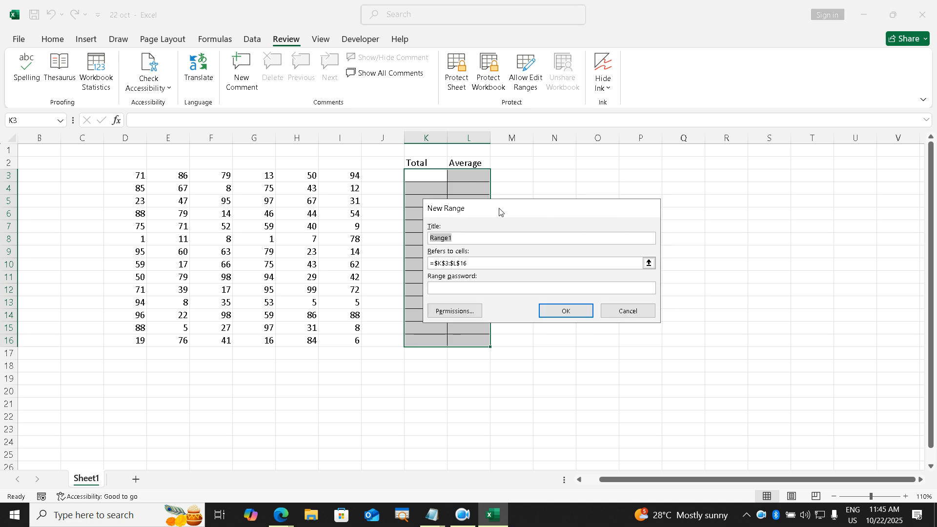
drag(500, 211, 594, 186)
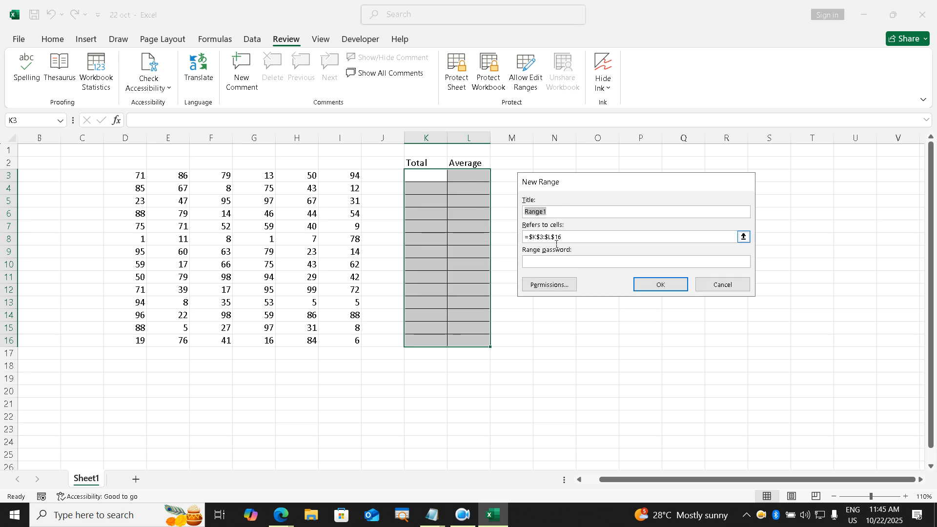
click(559, 266)
text(1)
click(650, 285)
text(1)
click(567, 303)
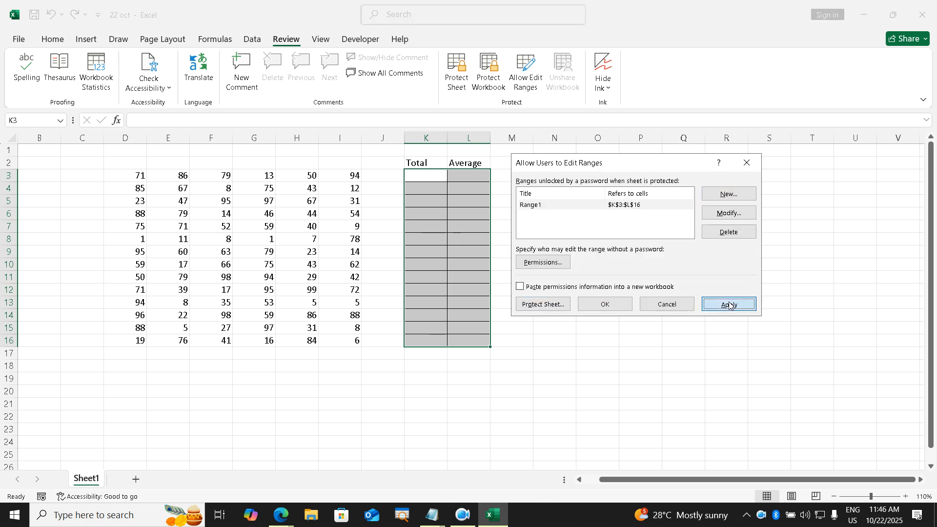
click(729, 305)
click(619, 307)
click(616, 306)
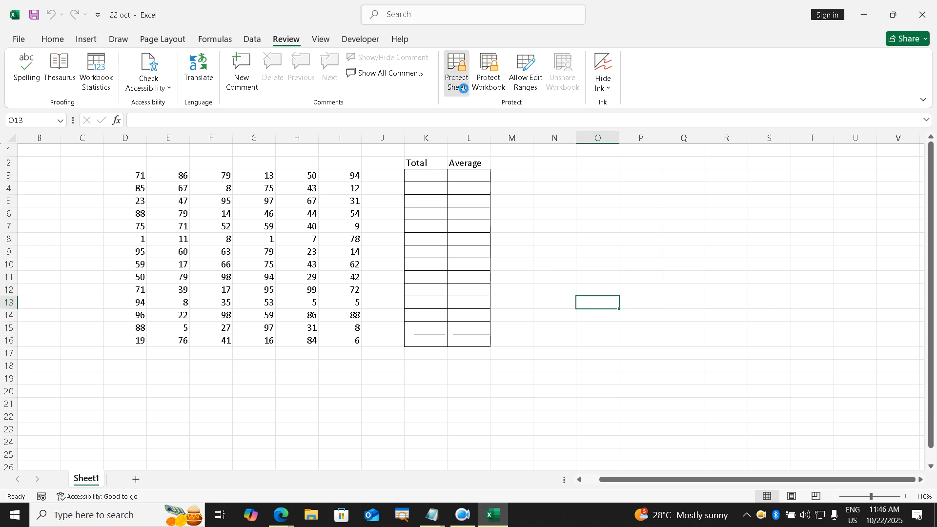
Protect the worksheet, entering and confirming the sheet protection password
click(456, 84)
text(1)
key(Return)
text(1)
key(Return)
click(562, 243)
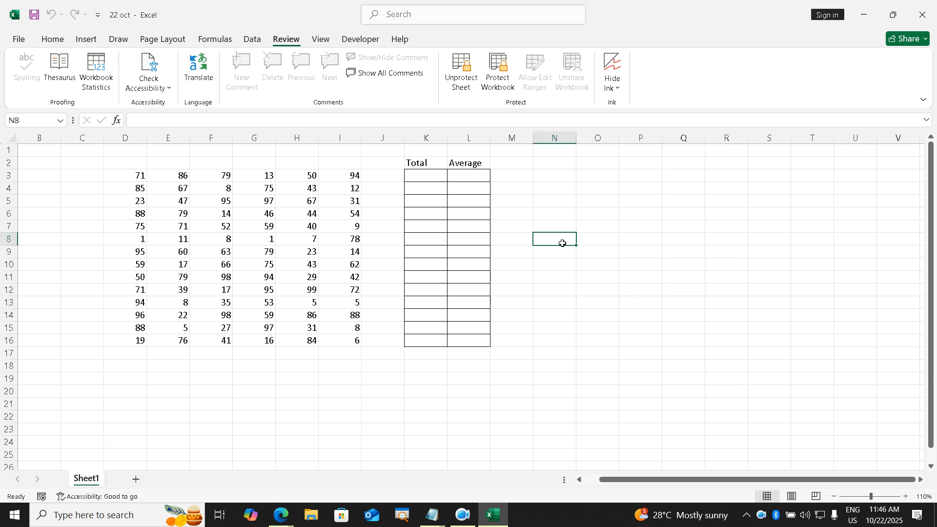
Try to edit data cell I5 on the protected sheet and dismiss the resulting message
click(344, 203)
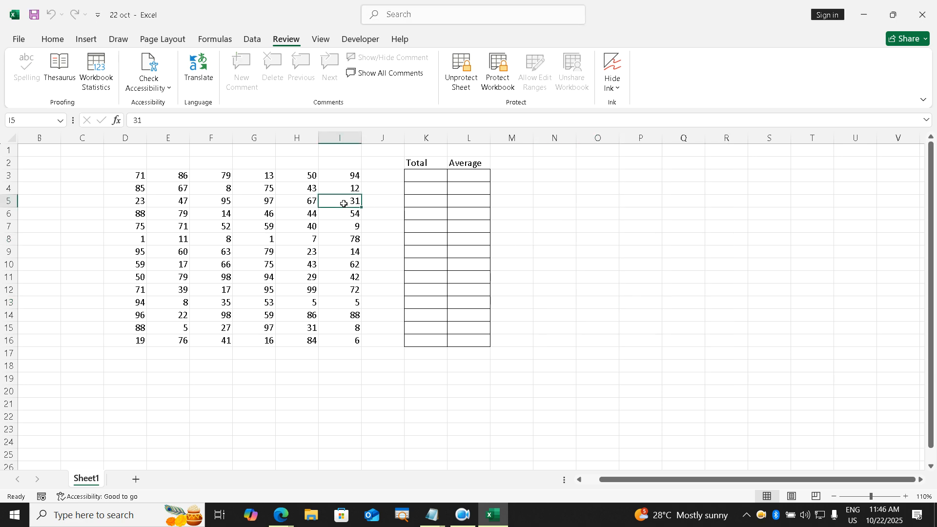
double_click(344, 204)
key(Return)
Start an entry in cell K3 and unlock the protected edit range with its range password
click(426, 175)
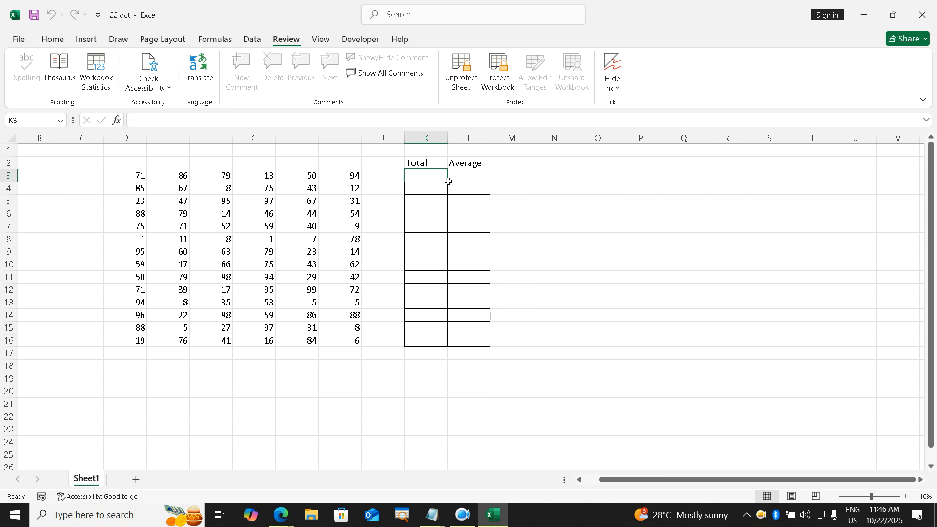
key(equal)
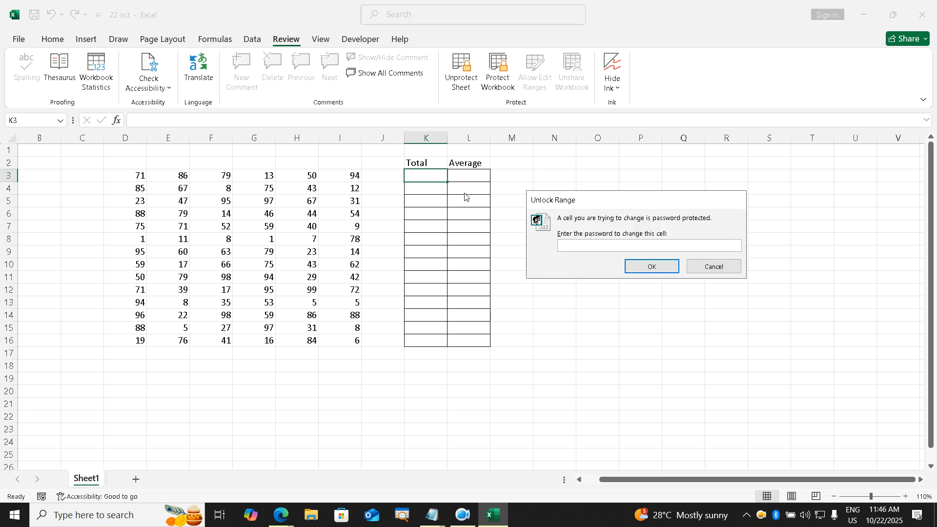
key(Escape)
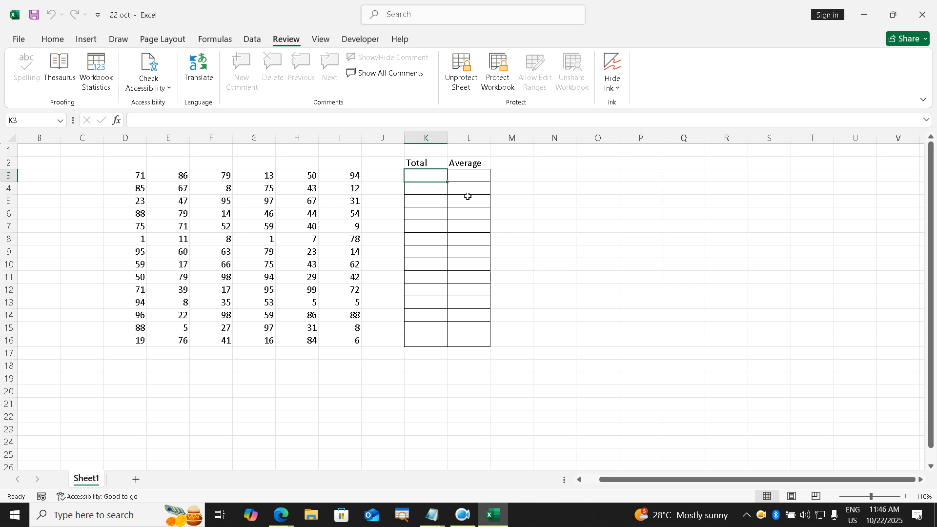
Enter =SUM(D3:I3) in K3 and fill the formula down the Total column to K16
text(=sum()
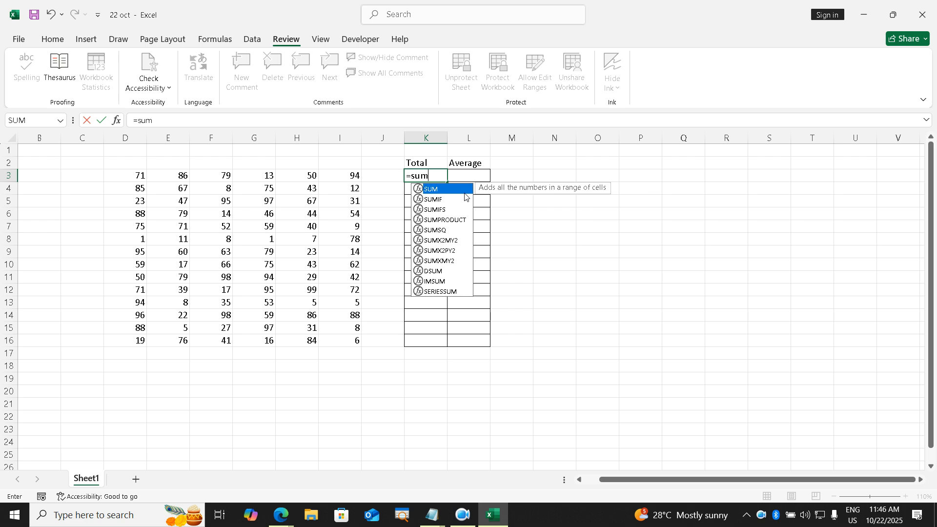
drag(137, 179, 345, 184)
key(Return)
click(437, 179)
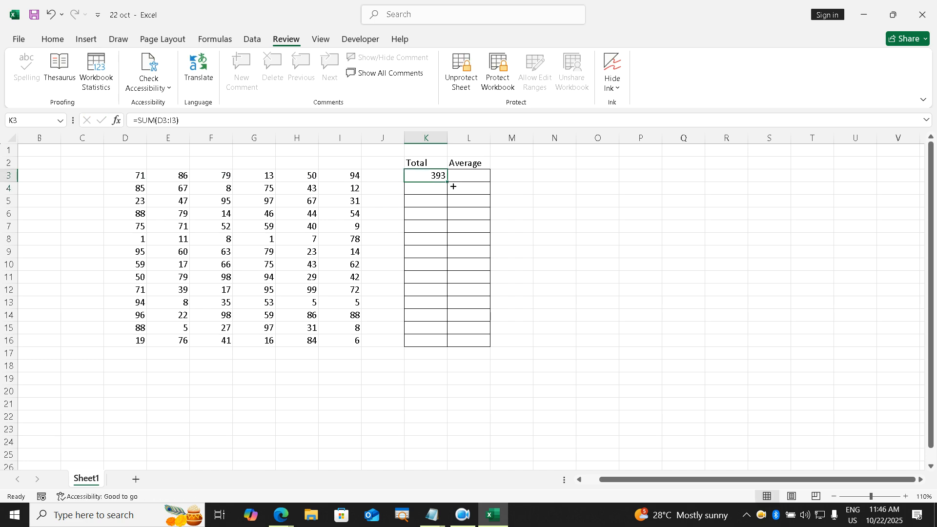
drag(453, 186, 450, 348)
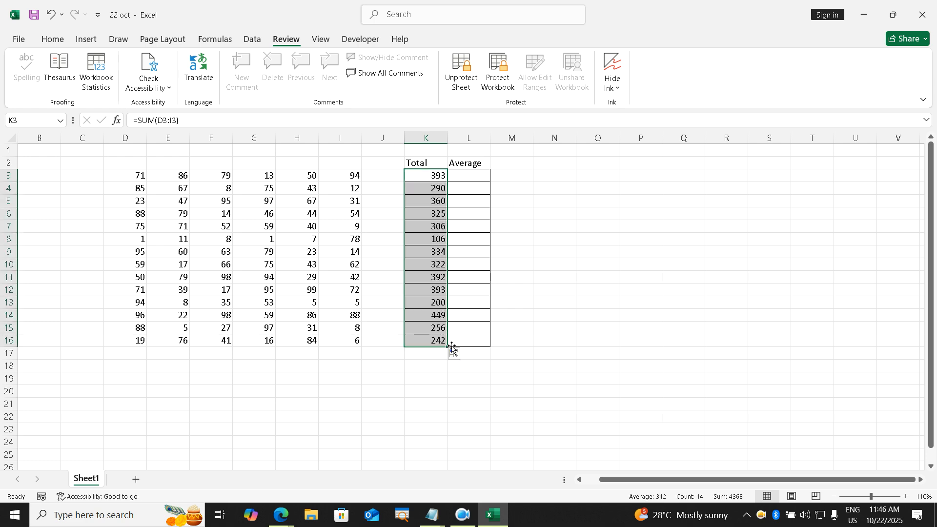
Try to delete the value in data cell I4 outside the editable range and dismiss the resulting message
click(358, 191)
key(Delete)
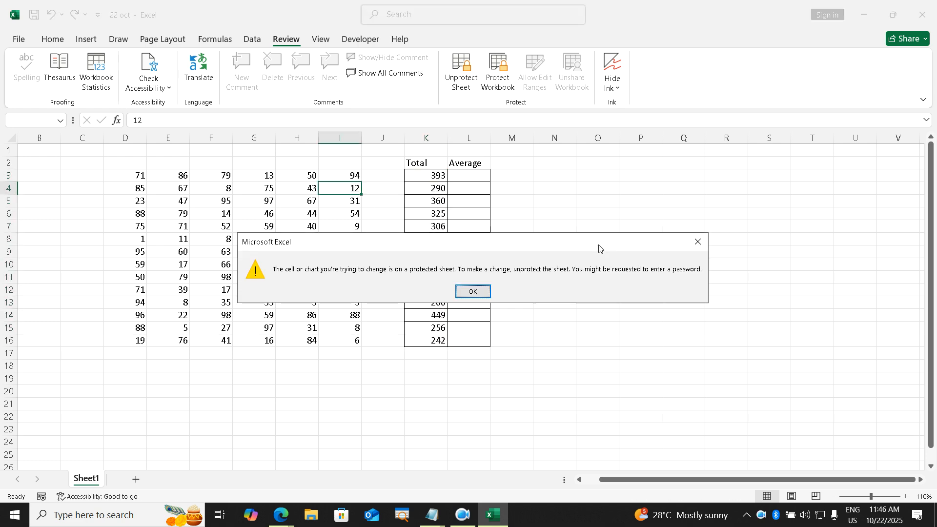
key(Return)
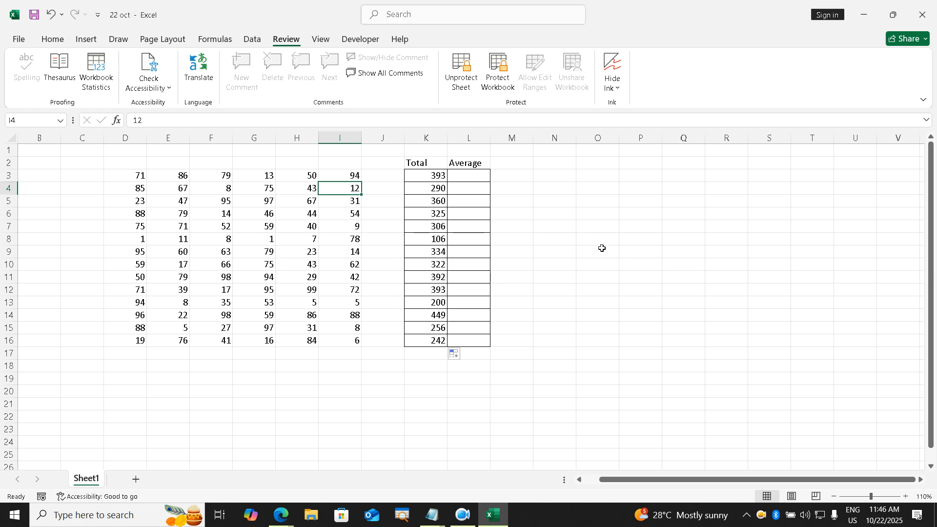
click(571, 317)
Switch to the Advanced Excel Content outline in Notepad, review the macro topics under Automate task, and minimize it
mouse_move(428, 522)
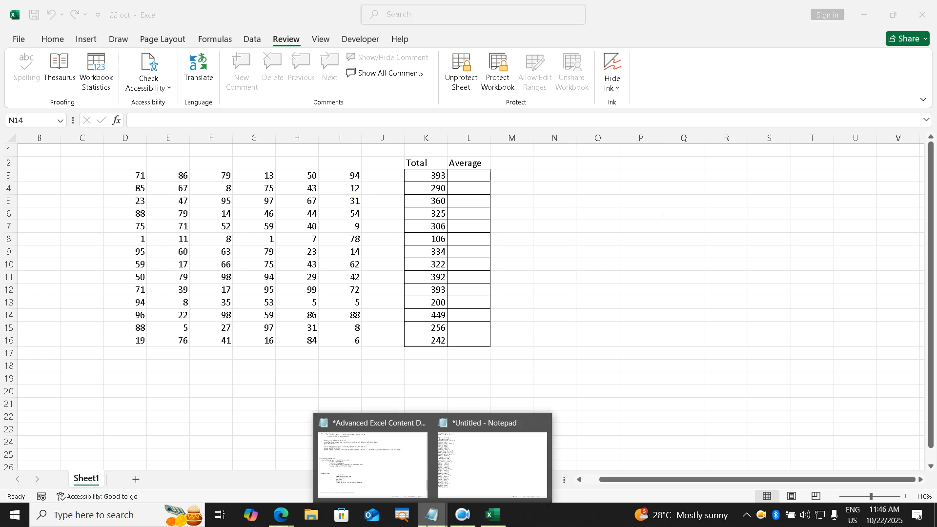
click(405, 475)
scroll(464, 361, down, 2)
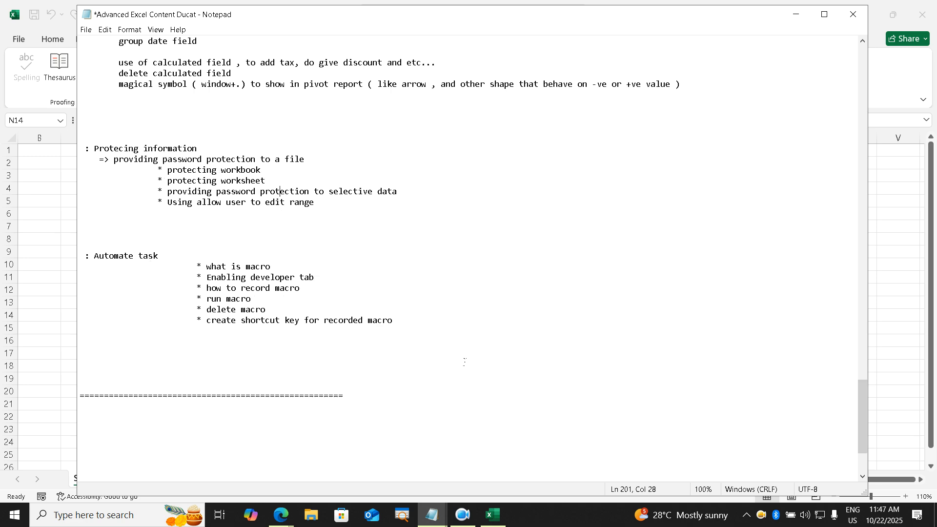
drag(197, 267, 407, 326)
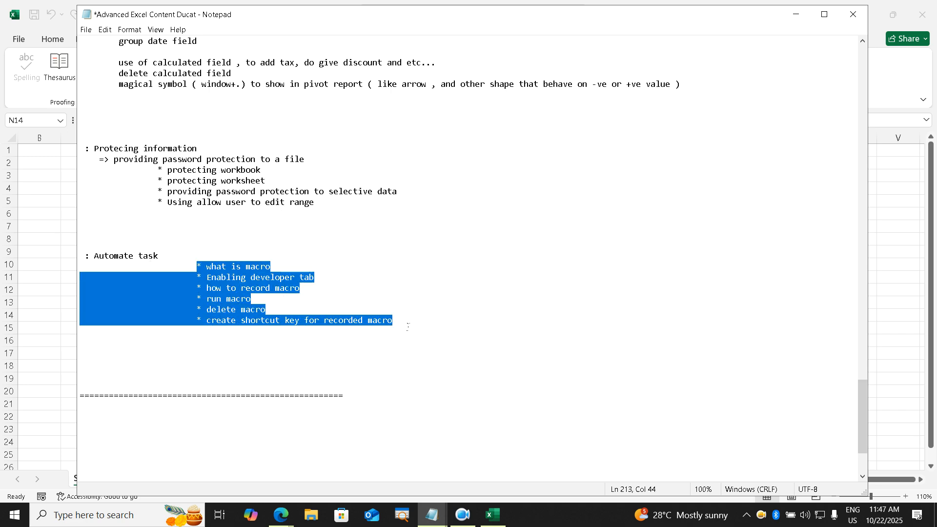
click(408, 327)
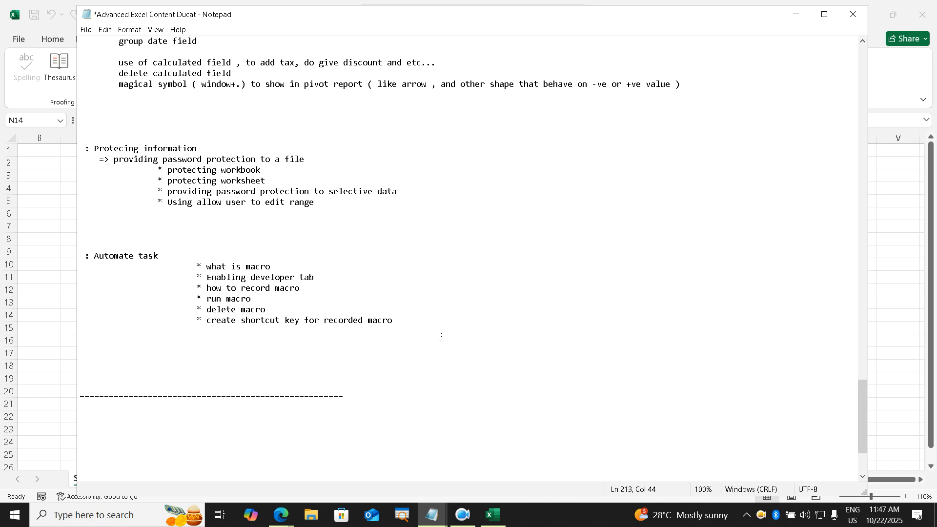
click(338, 276)
click(796, 15)
Close the 22 oct workbook and save its changes
double_click(735, 24)
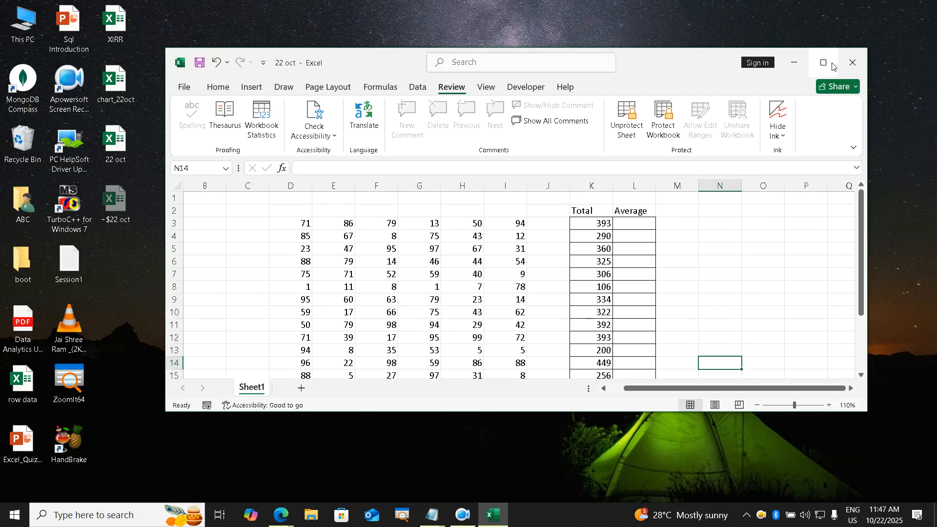
click(709, 222)
click(852, 72)
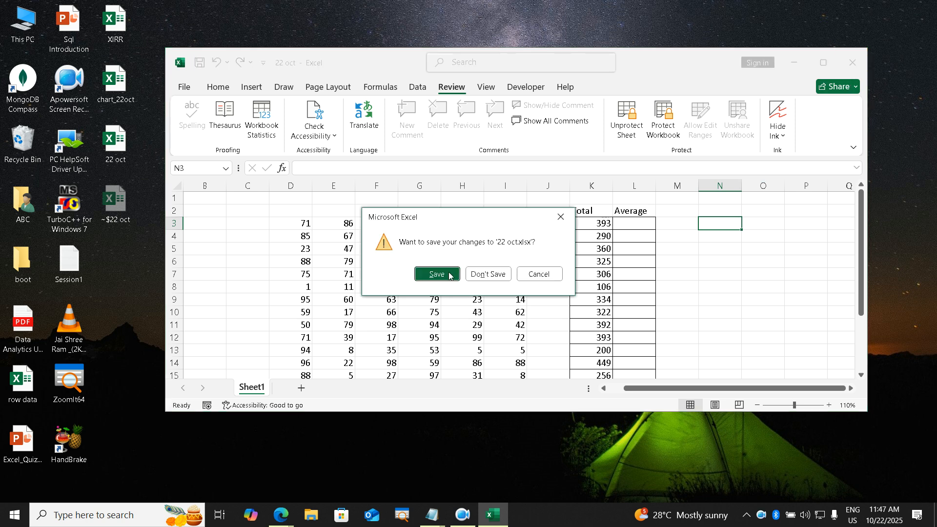
click(449, 276)
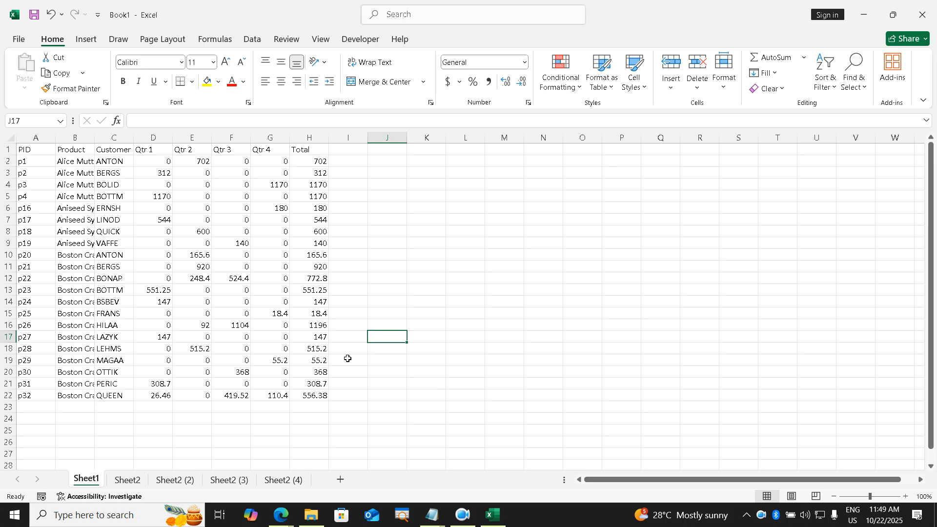
Examine the sales table on Sheet1 of Book1 and the larger tables on Sheet2 through Sheet2 (4)
click(349, 362)
click(340, 291)
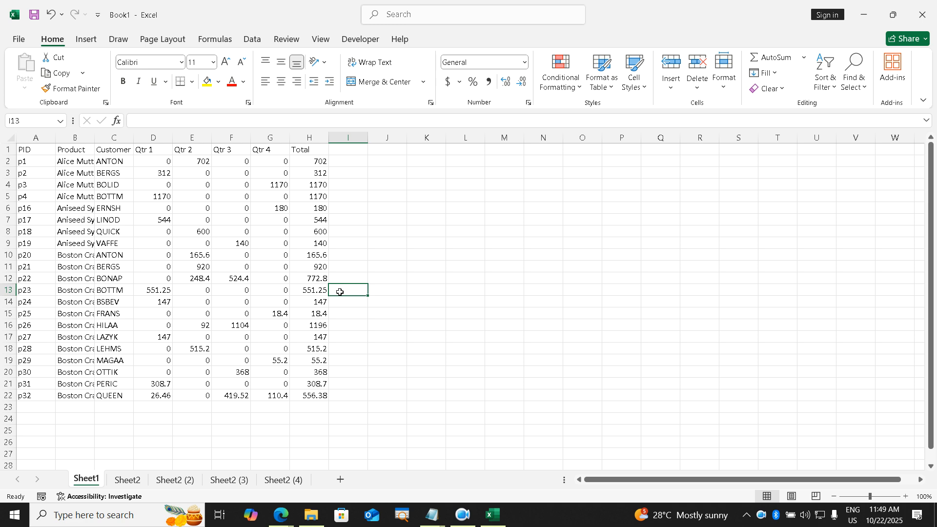
click(333, 282)
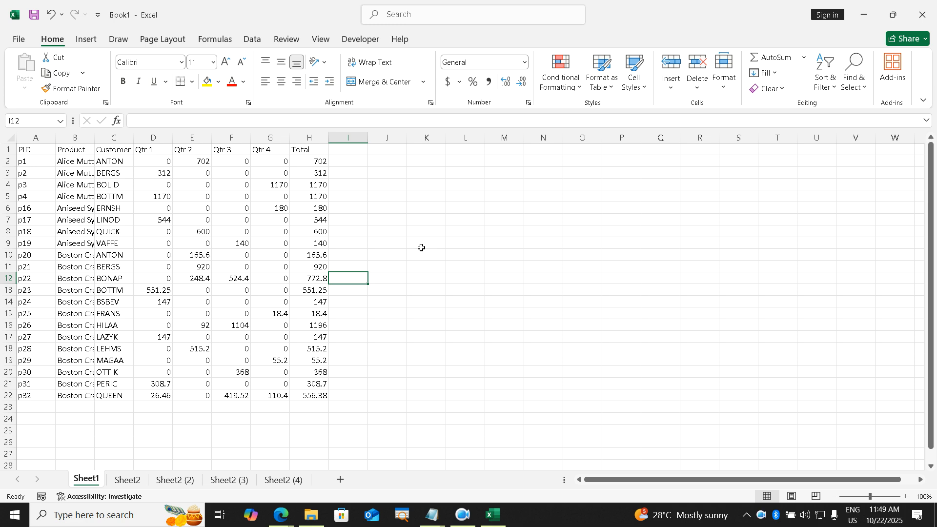
click(329, 235)
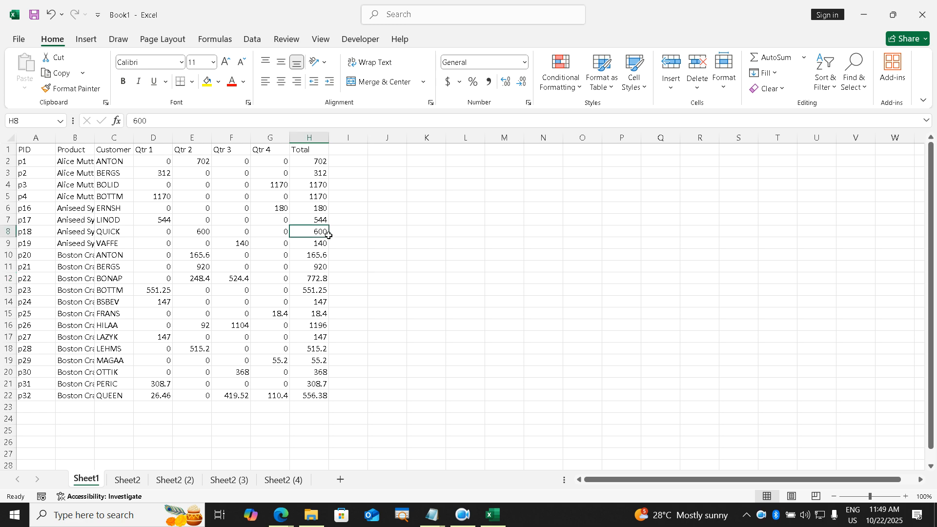
click(250, 197)
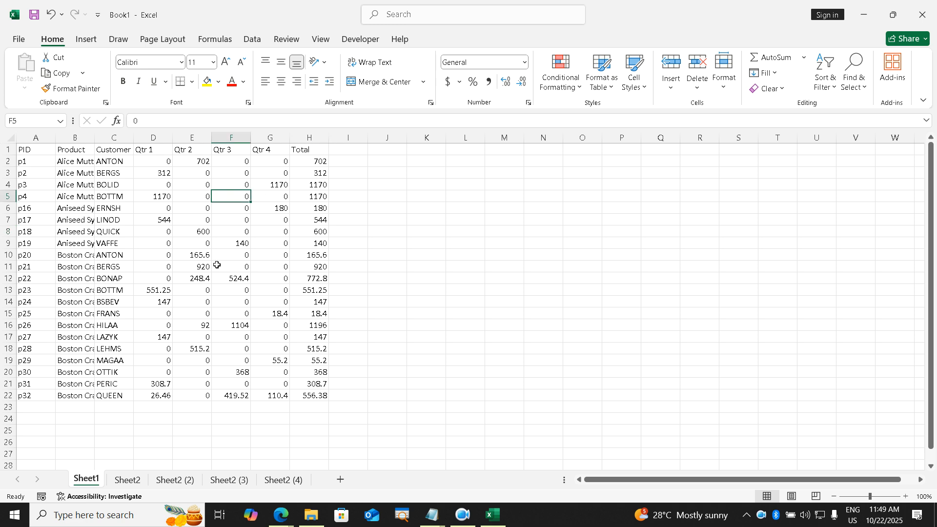
click(133, 479)
click(171, 480)
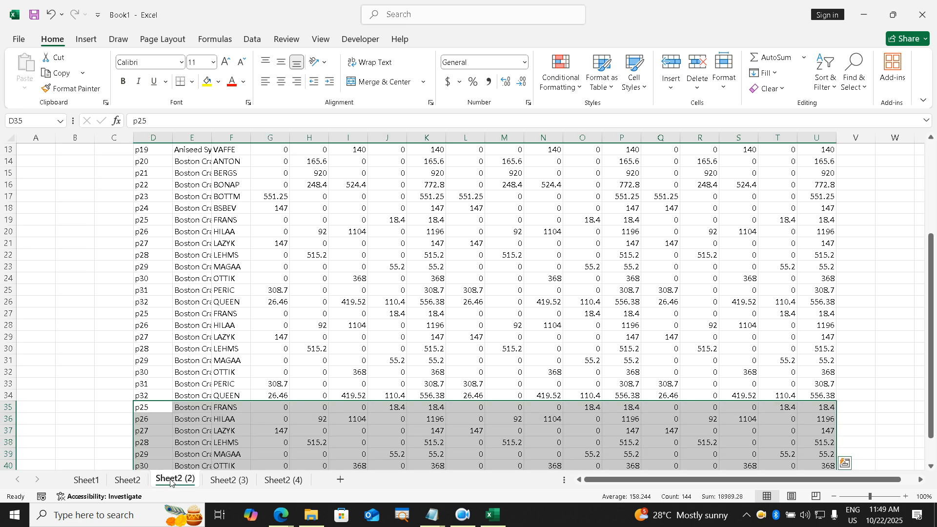
click(226, 481)
click(276, 481)
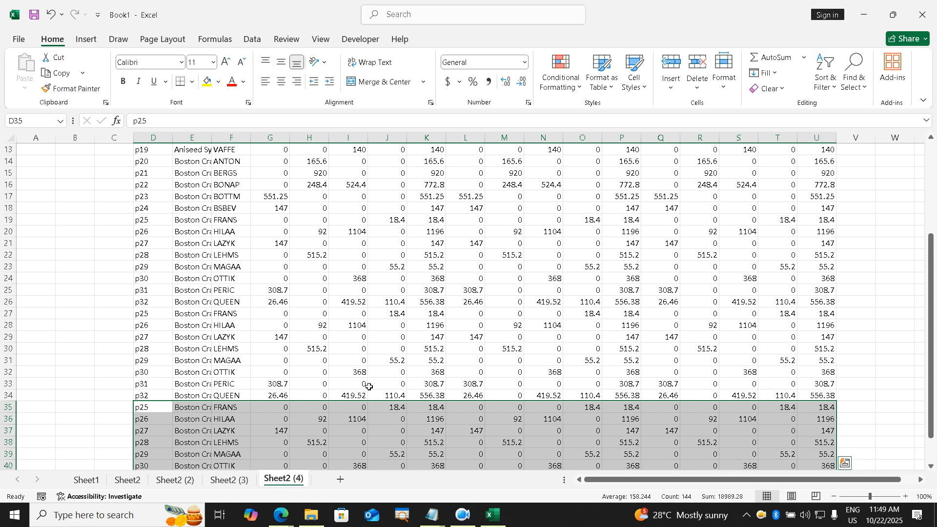
click(367, 384)
scroll(368, 386, up, 3)
scroll(369, 389, up, 2)
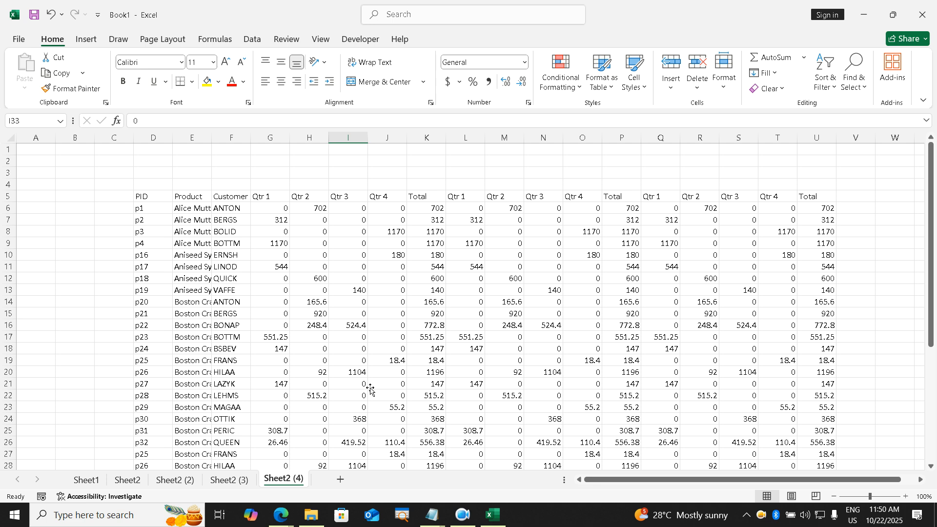
Compare the position and size of Sheet1's data with the table on Sheet2 (3), ending on Sheet1
key(ctrl+Page_Up)
key(ctrl+Page_Up)
key(ctrl+Page_Up)
key(ctrl+Page_Up)
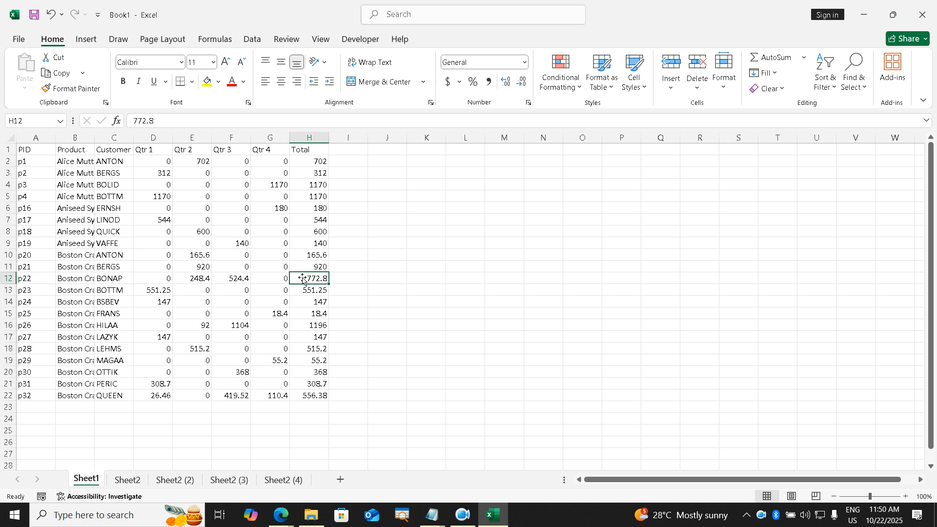
click(228, 227)
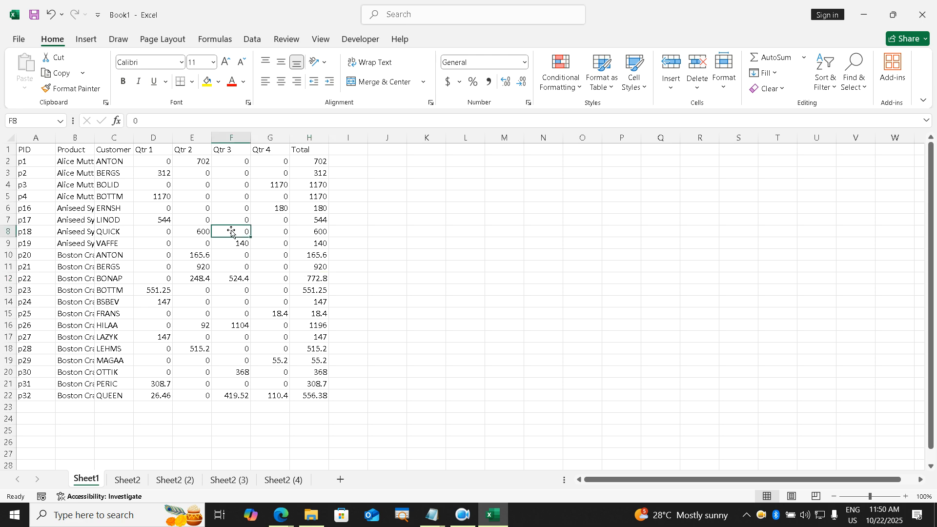
click(229, 479)
click(397, 328)
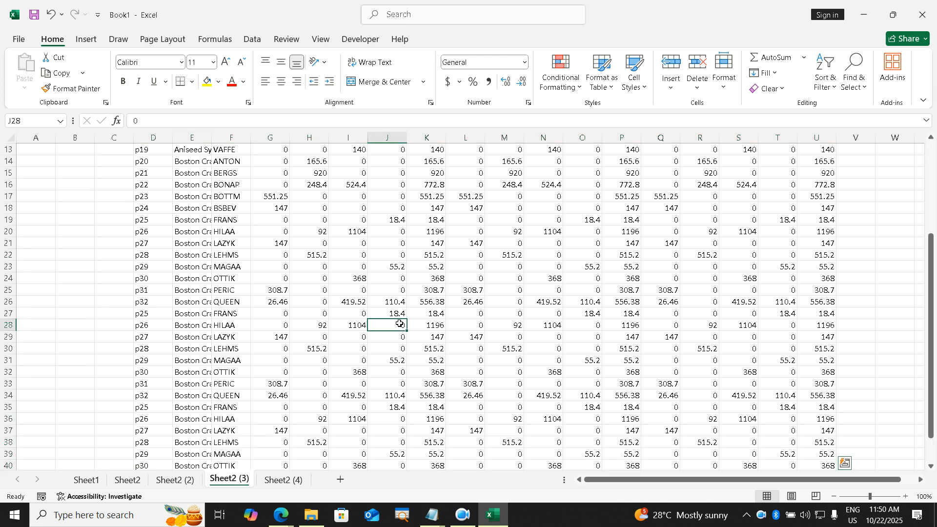
scroll(400, 326, up, 2)
scroll(400, 325, up, 2)
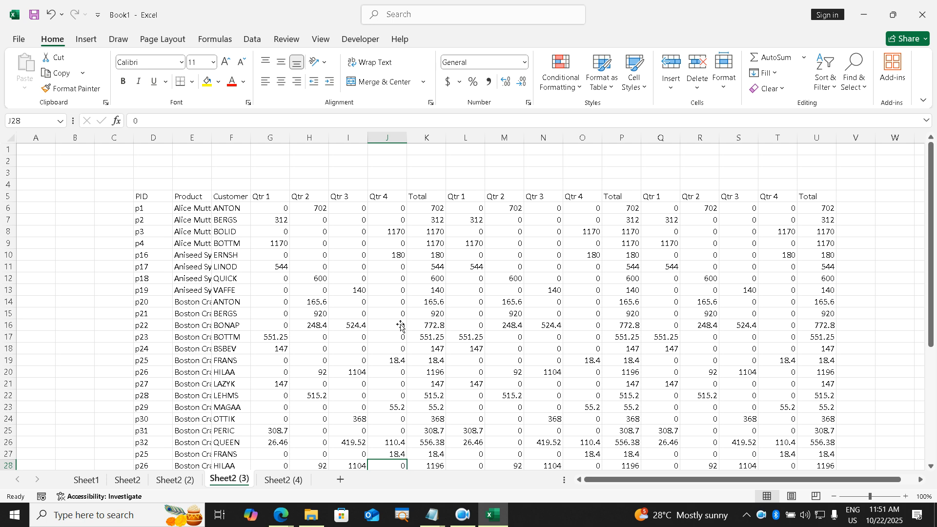
click(87, 480)
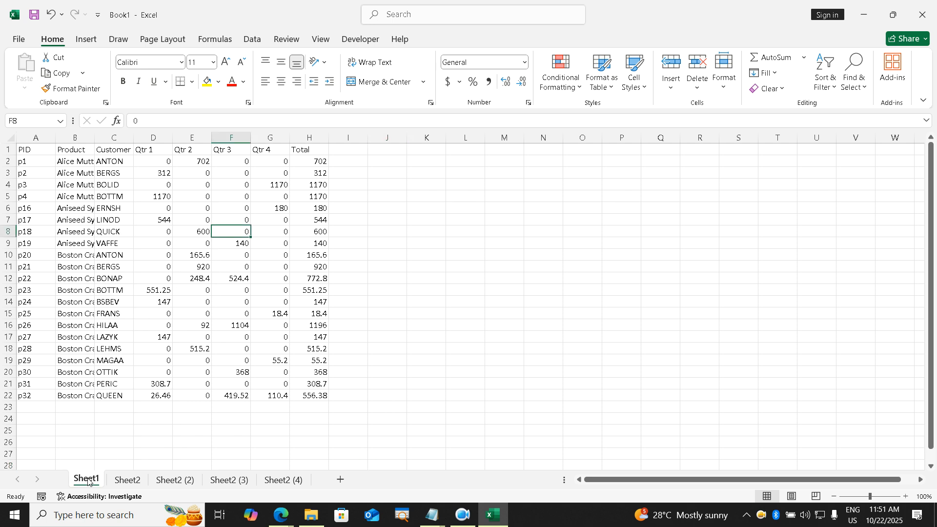
click(169, 314)
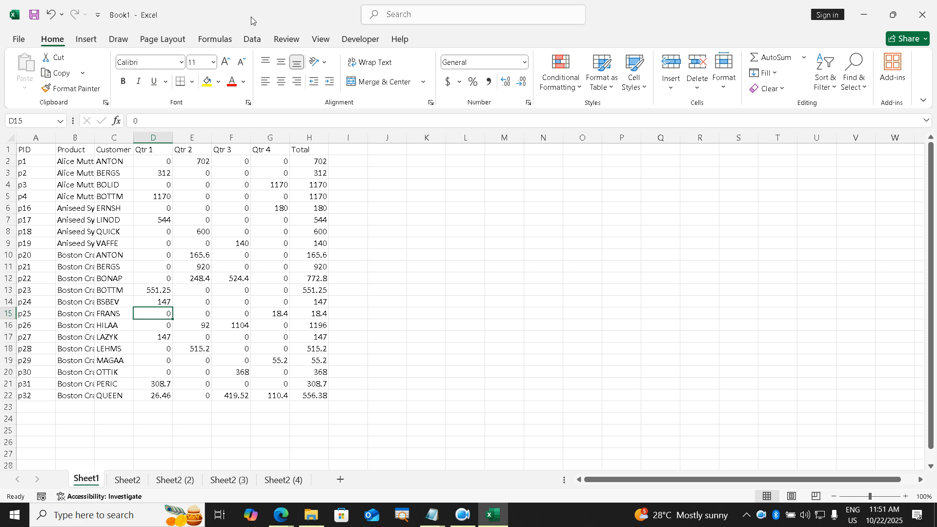
Make sure Developer is enabled among the main tabs in the ribbon customization options, and display its commands
click(20, 41)
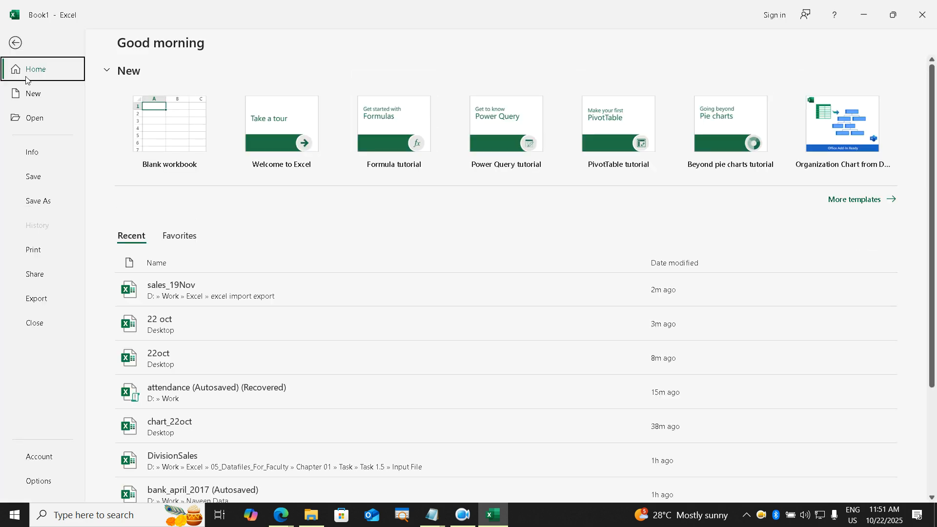
click(43, 481)
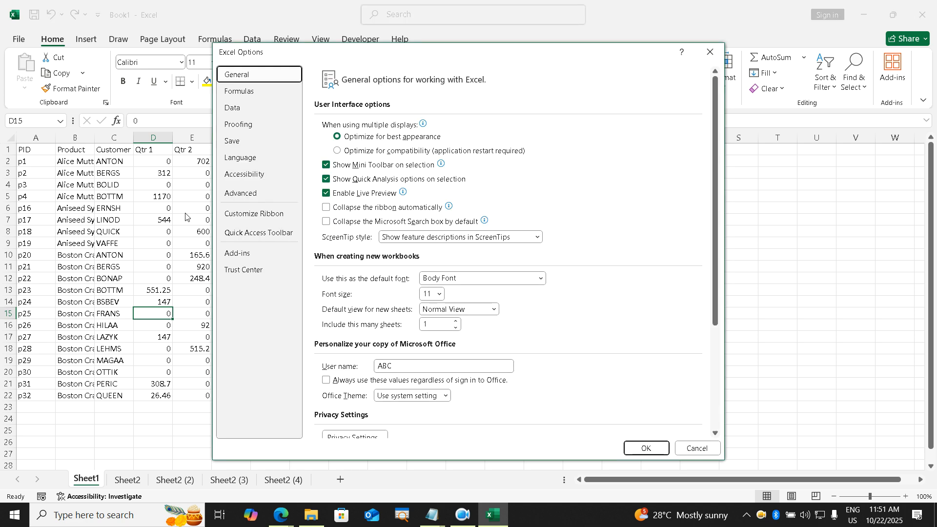
click(250, 214)
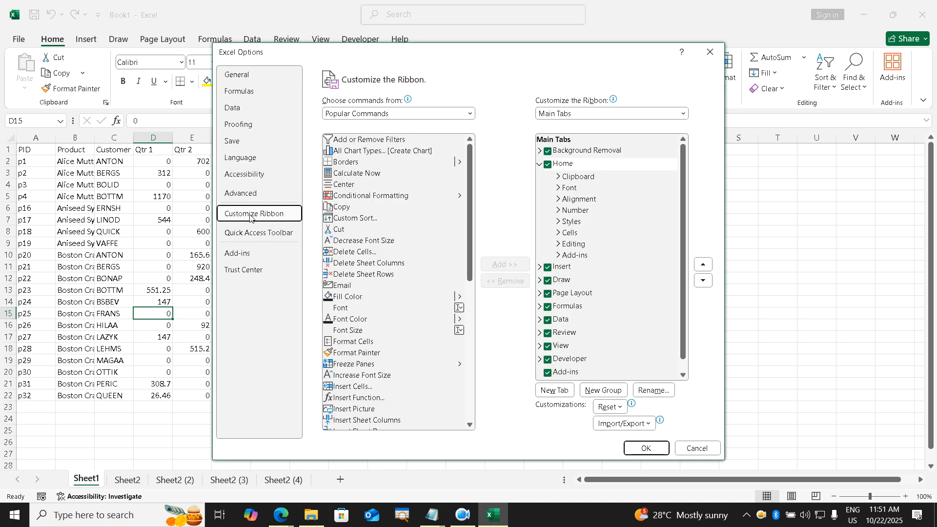
click(539, 167)
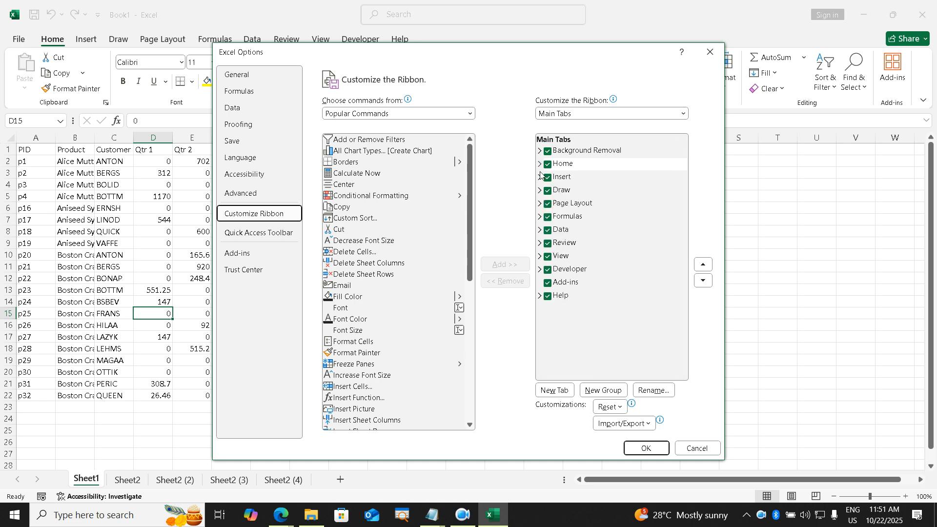
click(549, 269)
click(549, 270)
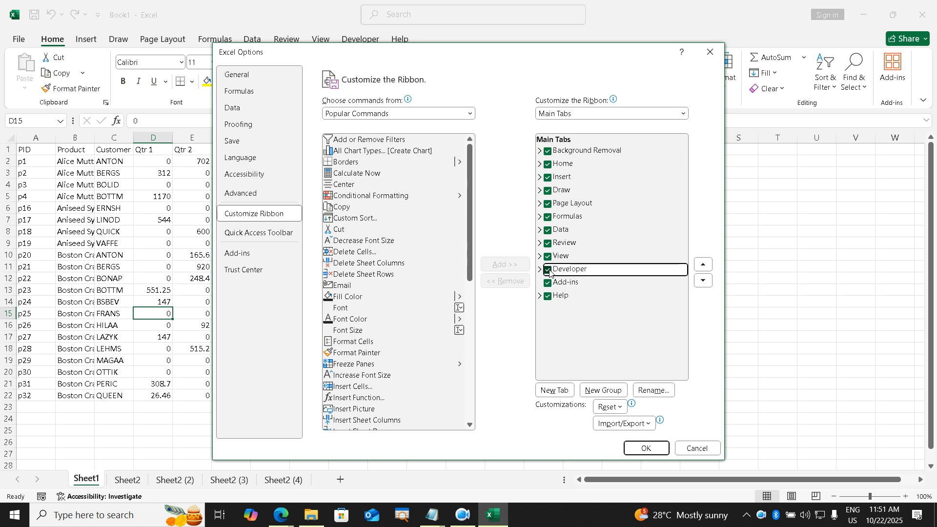
click(642, 448)
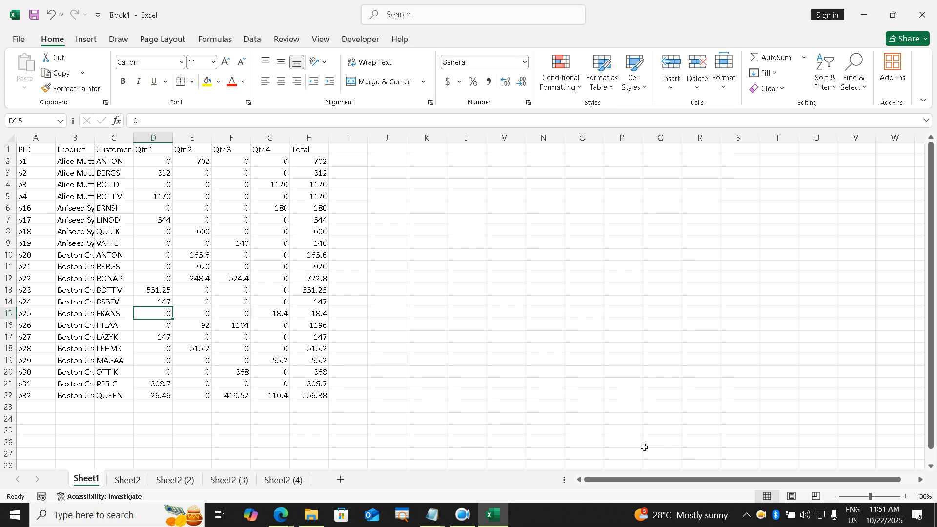
click(360, 40)
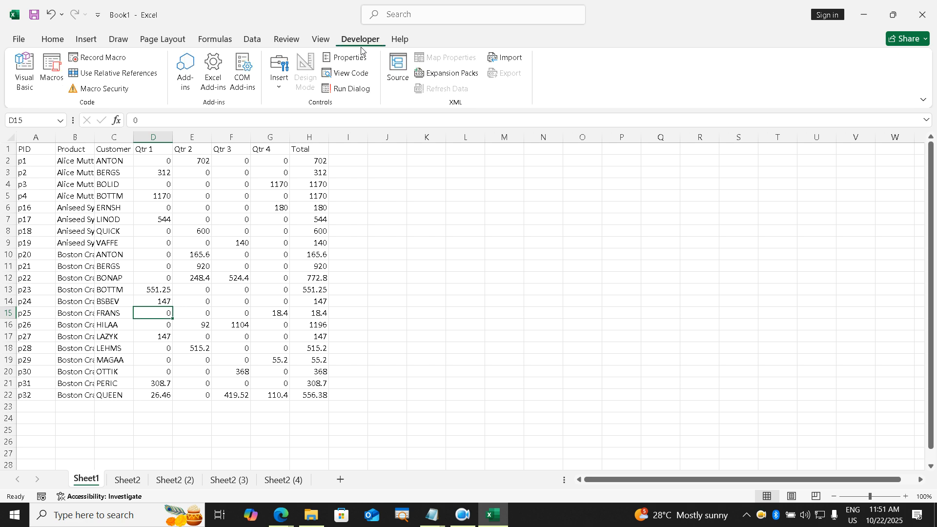
Set the macro security to enable all VBA macros and confirm the Trust Center settings
click(113, 90)
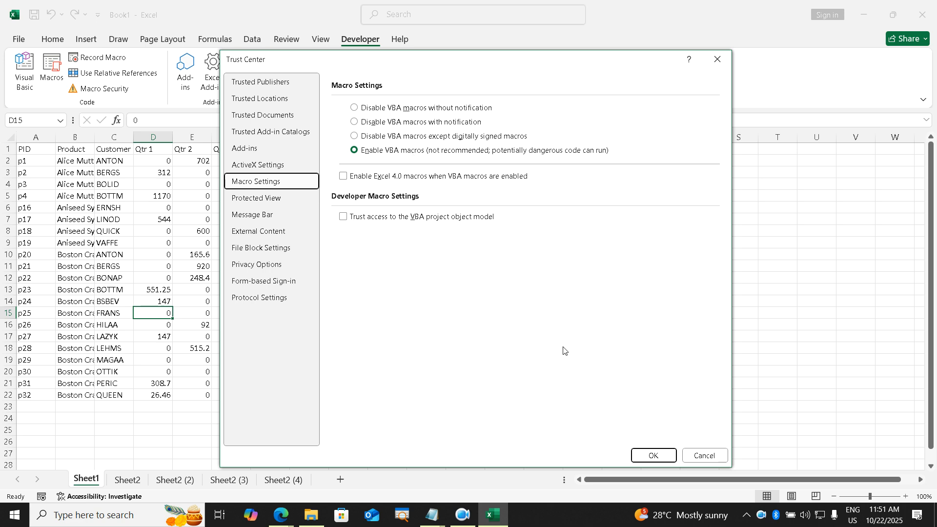
click(648, 454)
click(672, 316)
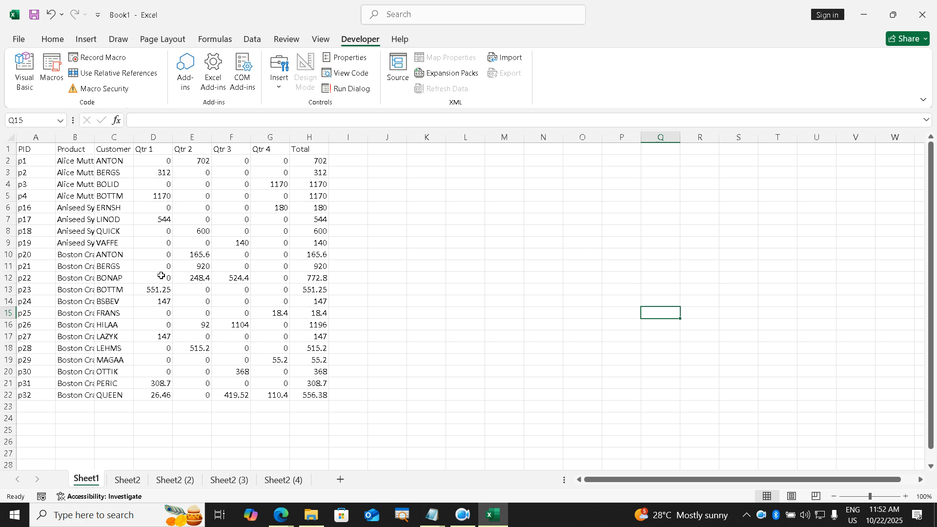
Start recording Macro1 from cell A1 with relative references, assigning shortcut letter A and storing it in this workbook
click(31, 152)
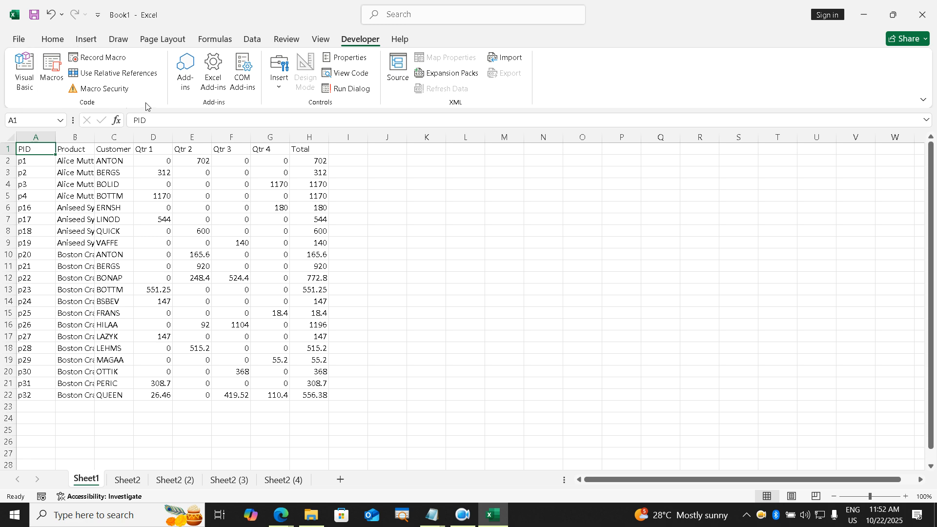
click(137, 78)
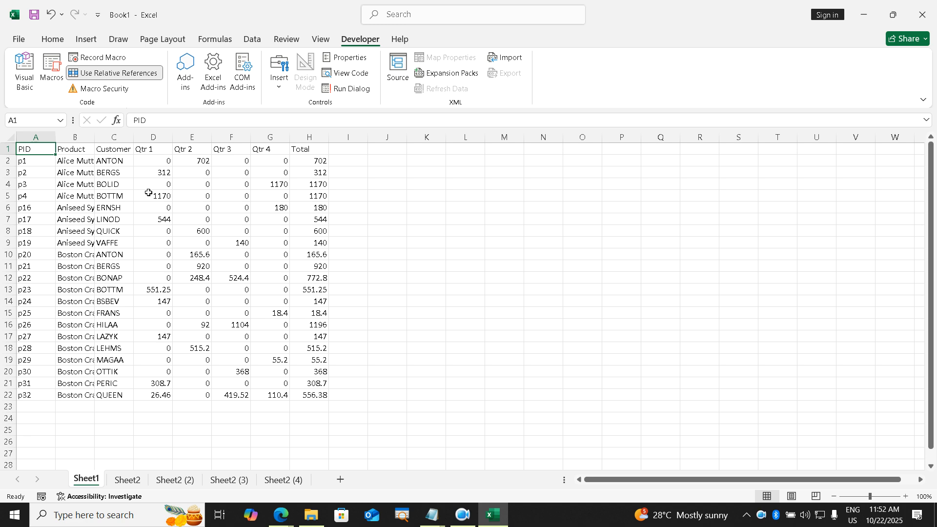
click(91, 58)
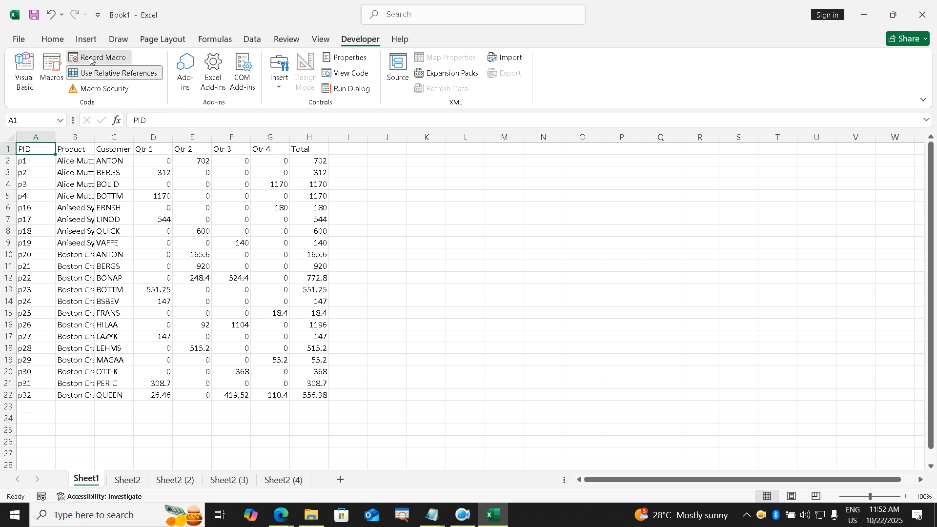
key(Tab)
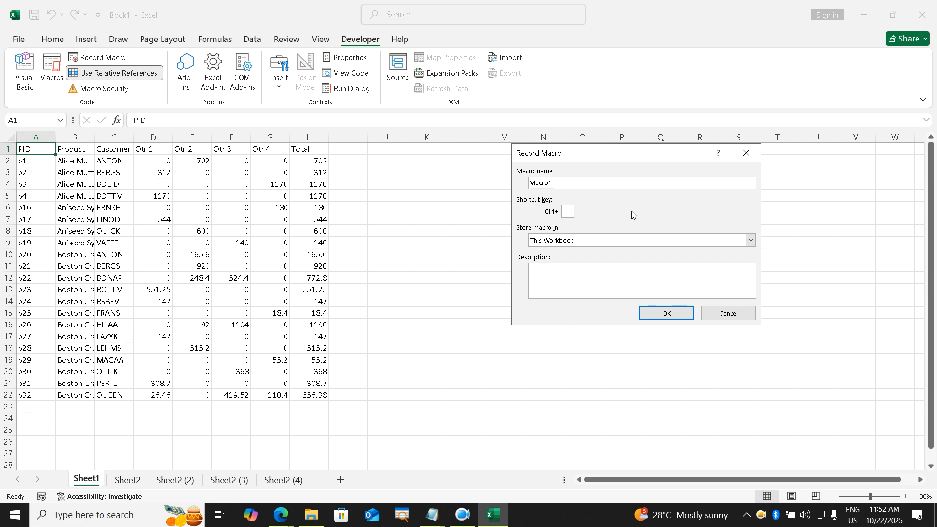
text(A)
click(660, 314)
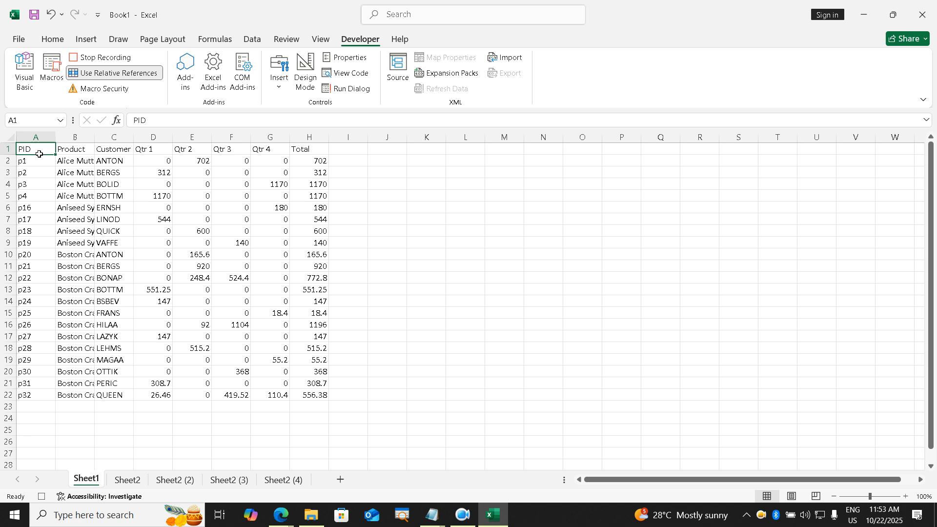
Format the header row A1:H1 with a blue fill and white, bold text at size 12
key(ctrl+shift+Right)
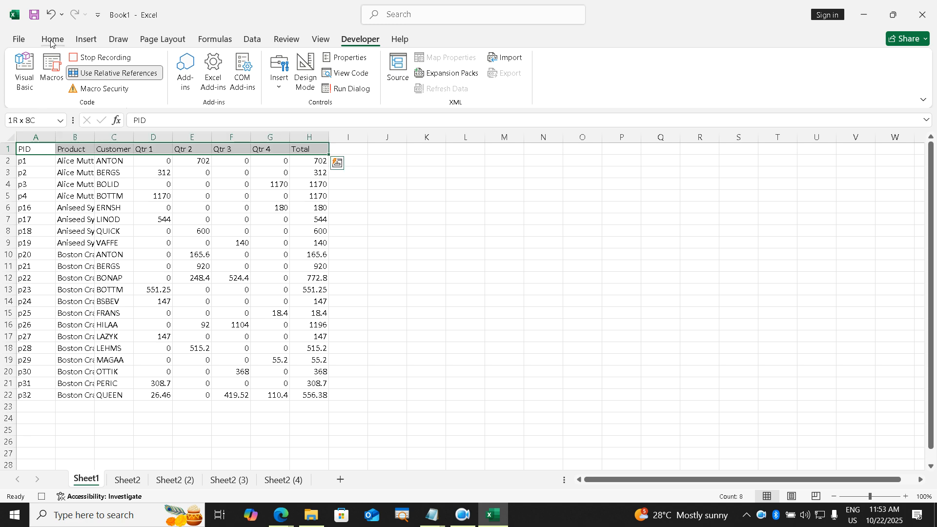
click(52, 40)
click(219, 82)
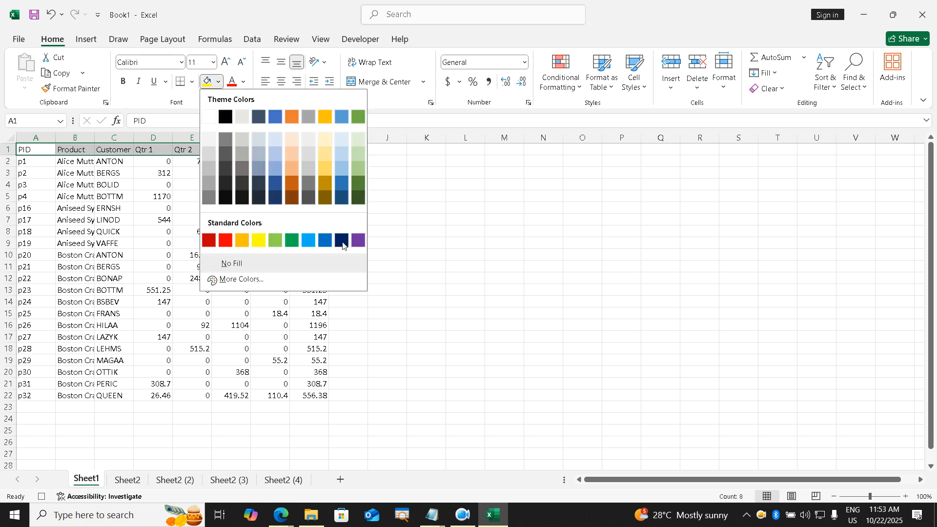
click(340, 241)
click(243, 82)
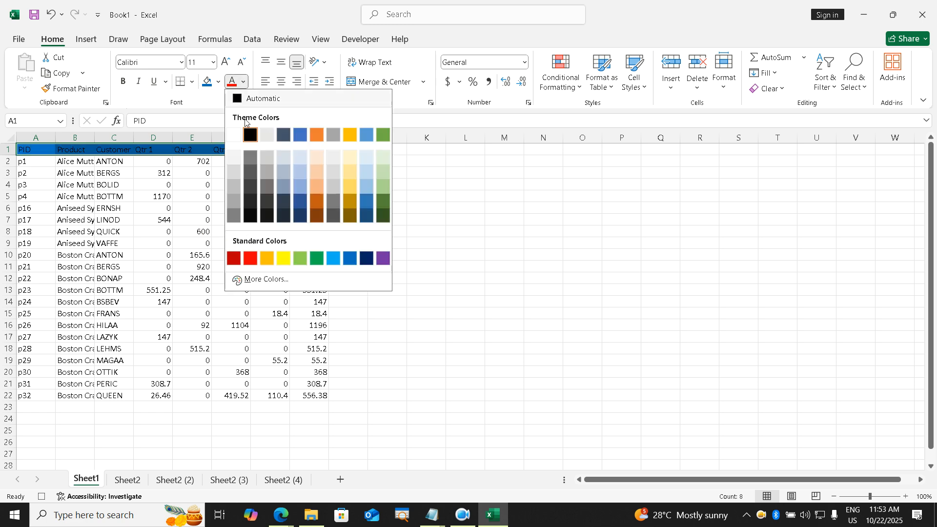
click(233, 132)
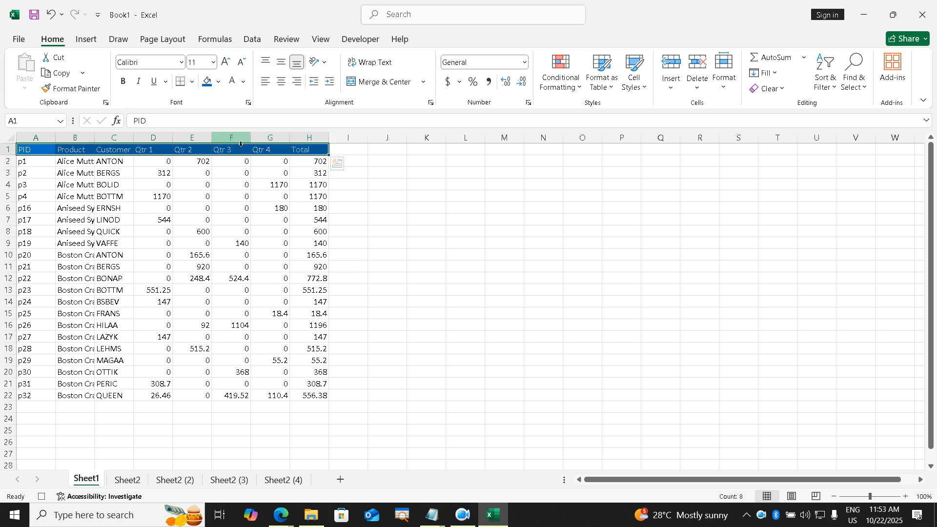
click(124, 82)
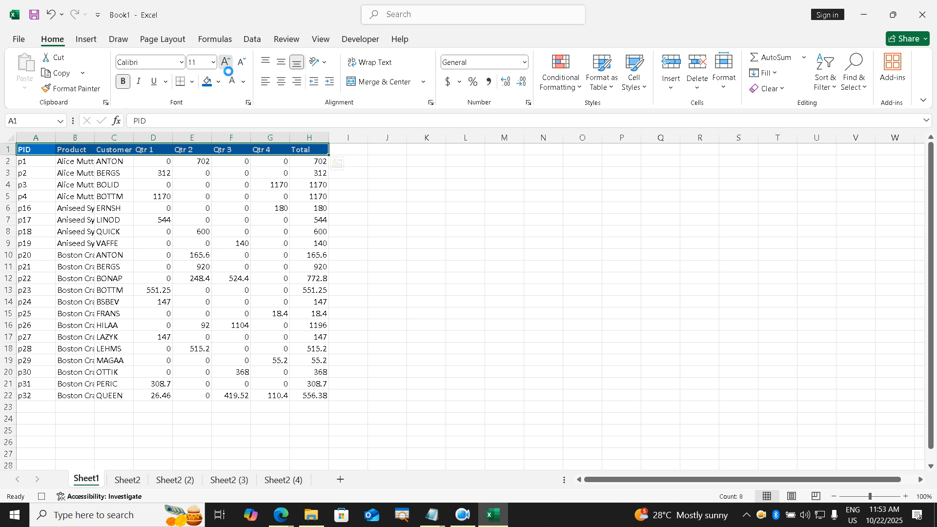
click(223, 64)
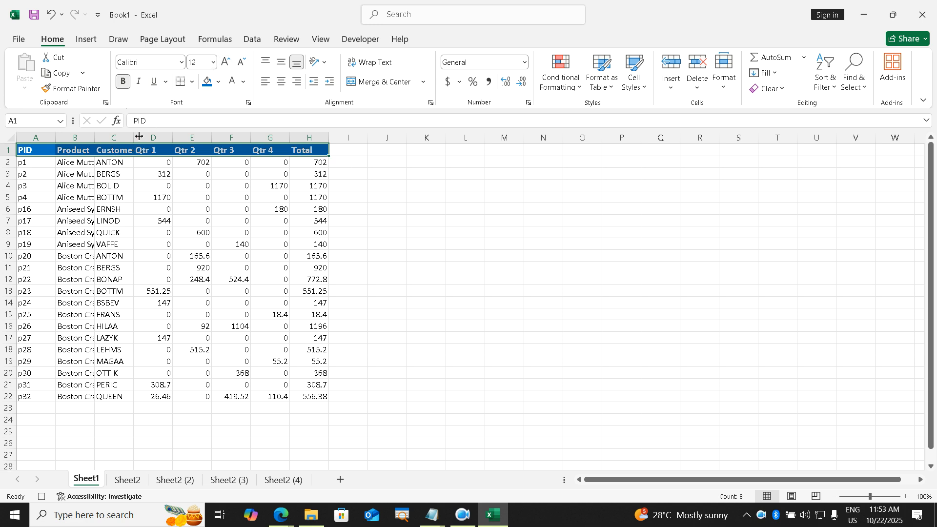
Format the PID values in A2:A22 with a red fill and white, bold text
click(41, 167)
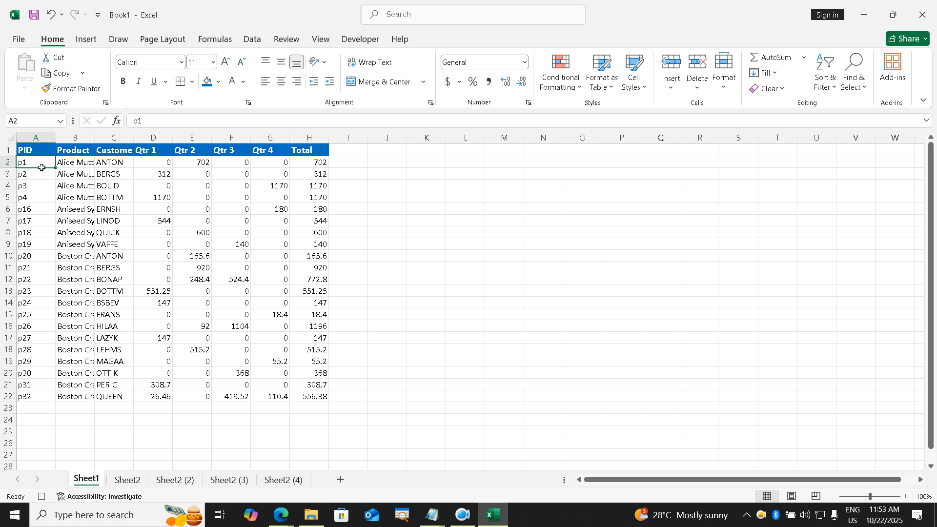
key(ctrl+shift+Down)
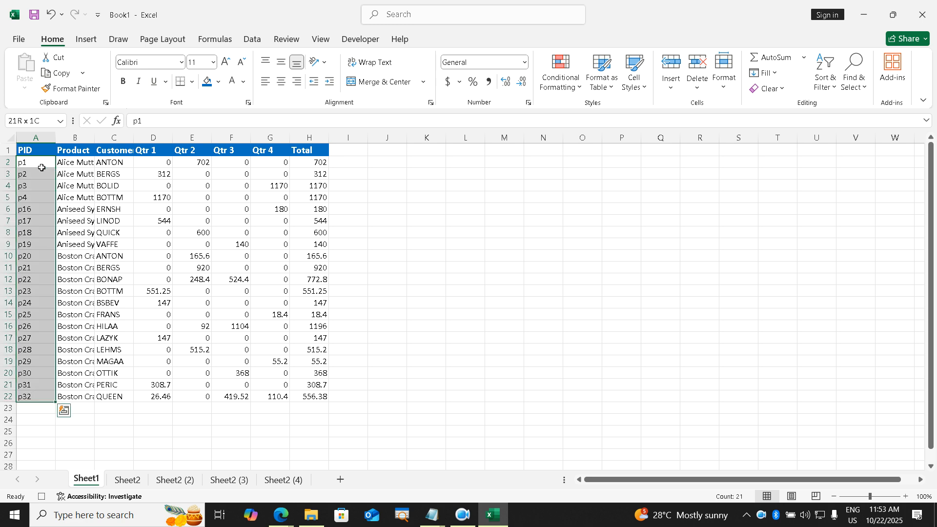
click(219, 83)
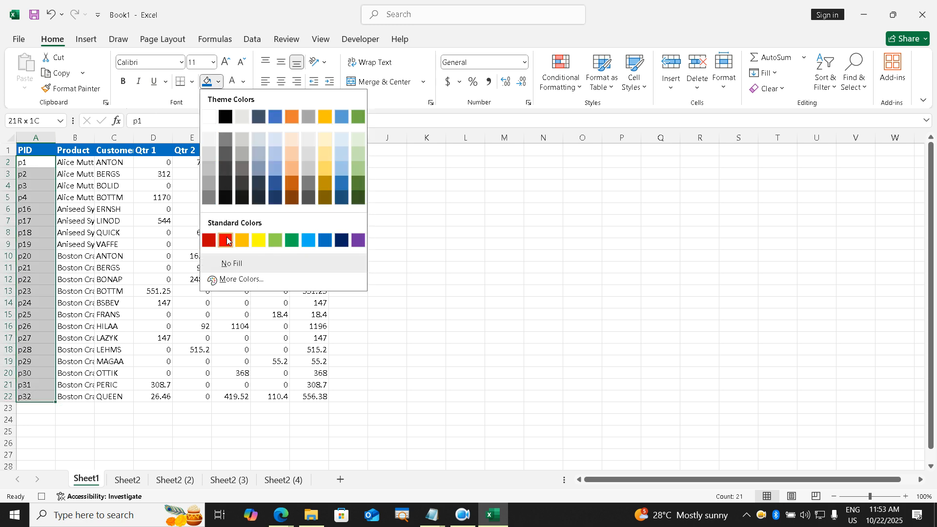
click(226, 236)
click(232, 81)
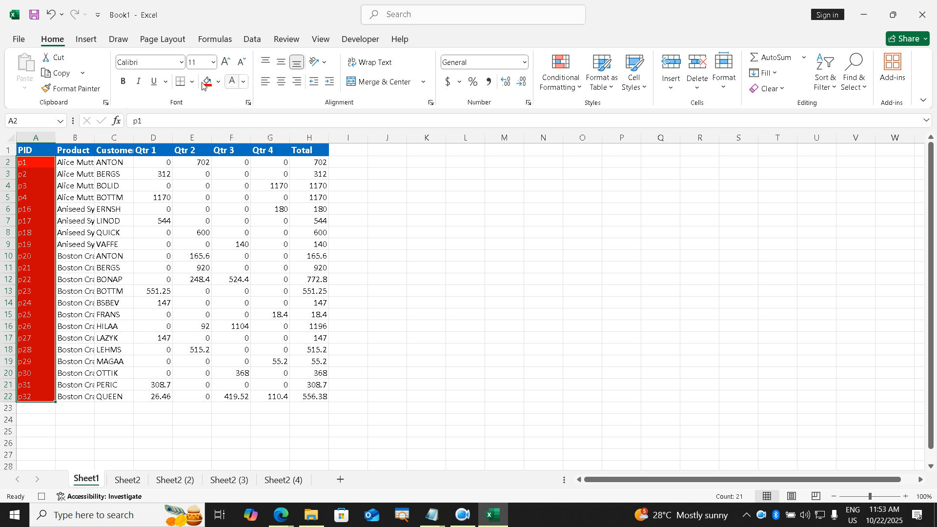
click(121, 81)
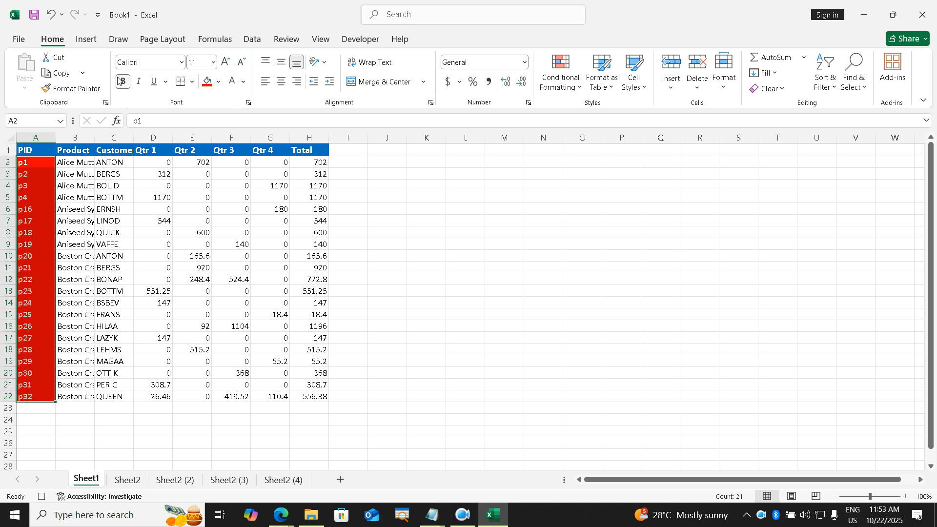
Format the Product values in B2:B22 with a green fill and white text
click(69, 166)
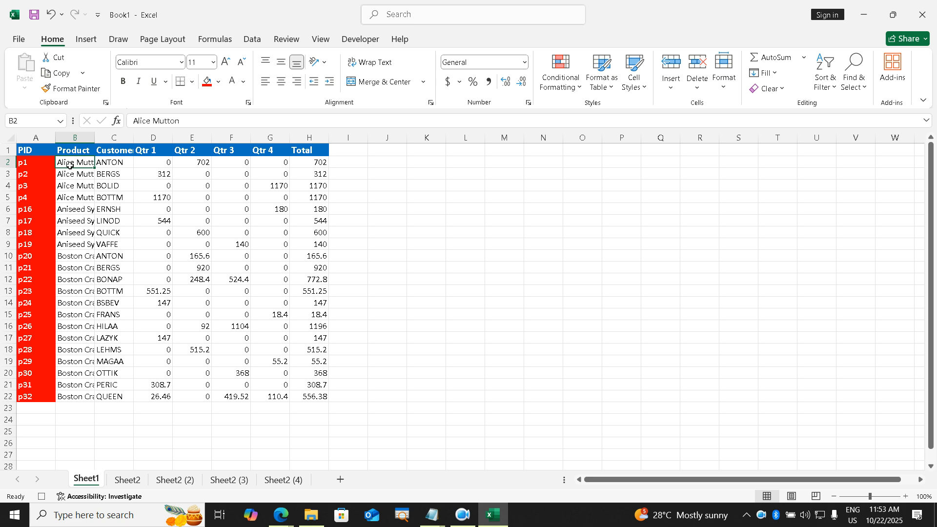
key(ctrl+shift+Down)
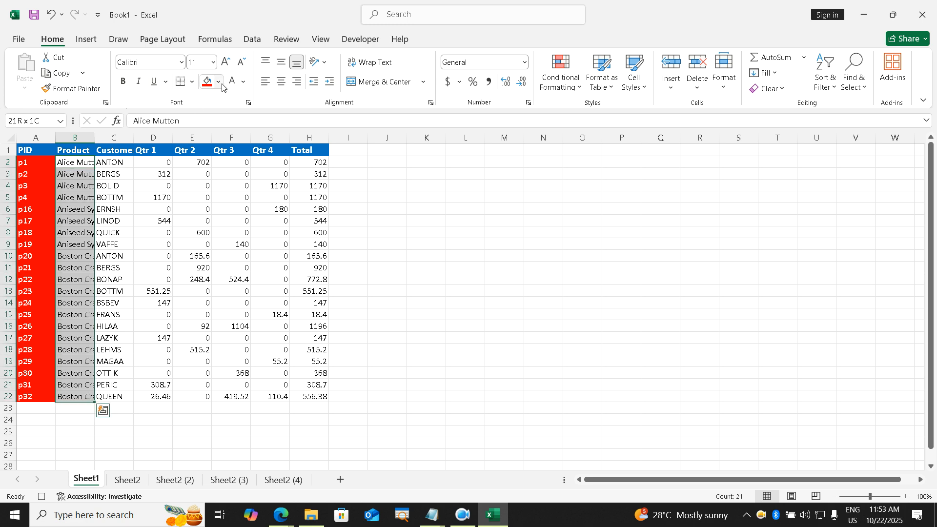
click(219, 82)
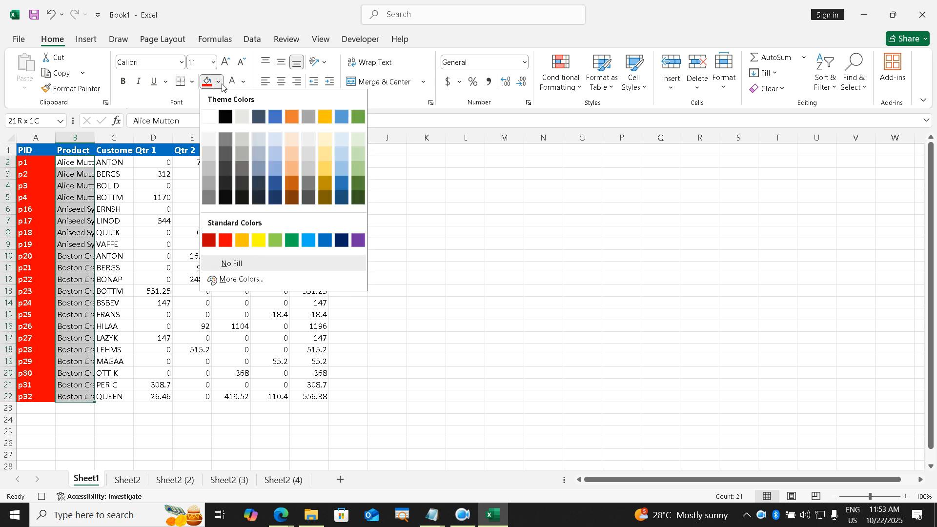
click(275, 187)
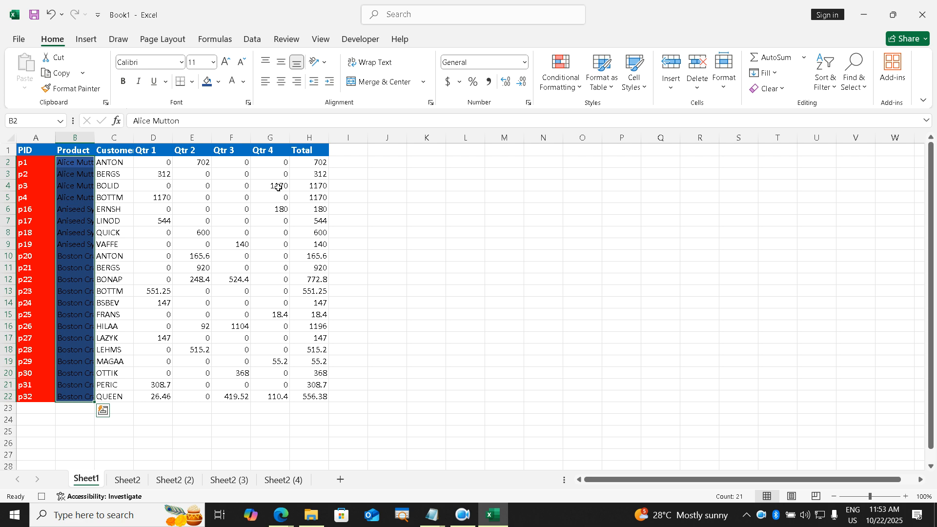
click(221, 83)
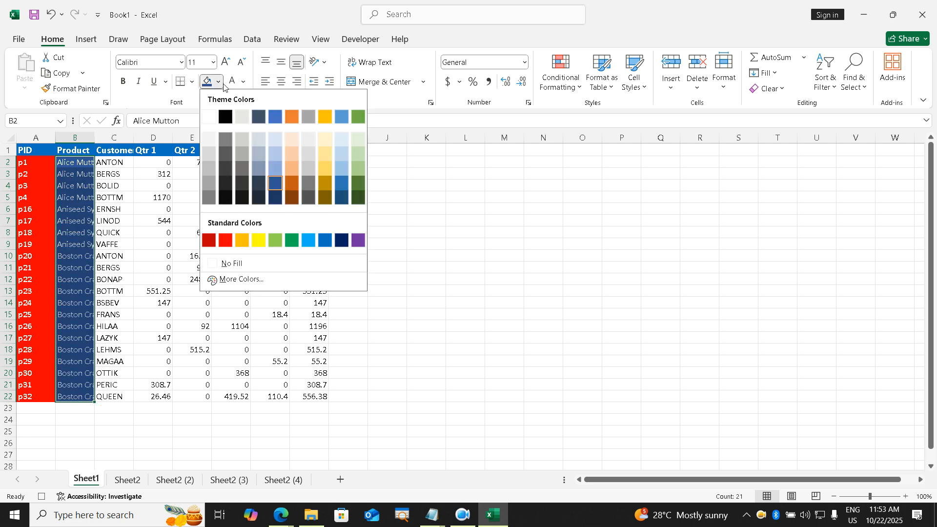
click(293, 245)
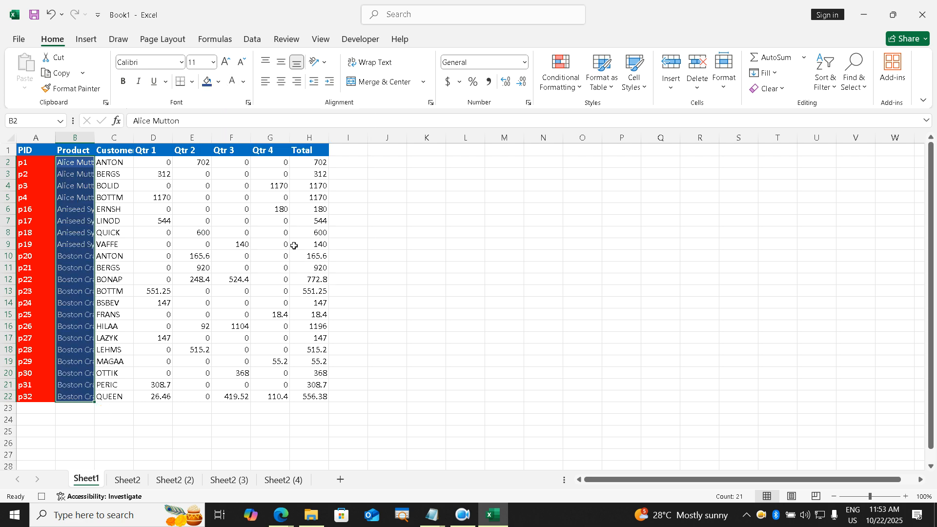
Format the Customer values in C2:C22 with an orange fill and bold text
click(123, 166)
key(ctrl+shift+Down)
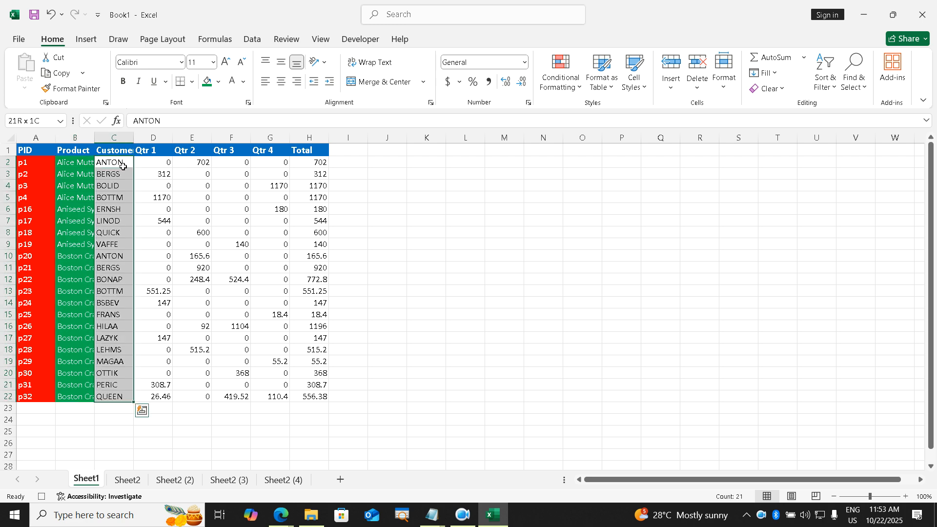
click(219, 82)
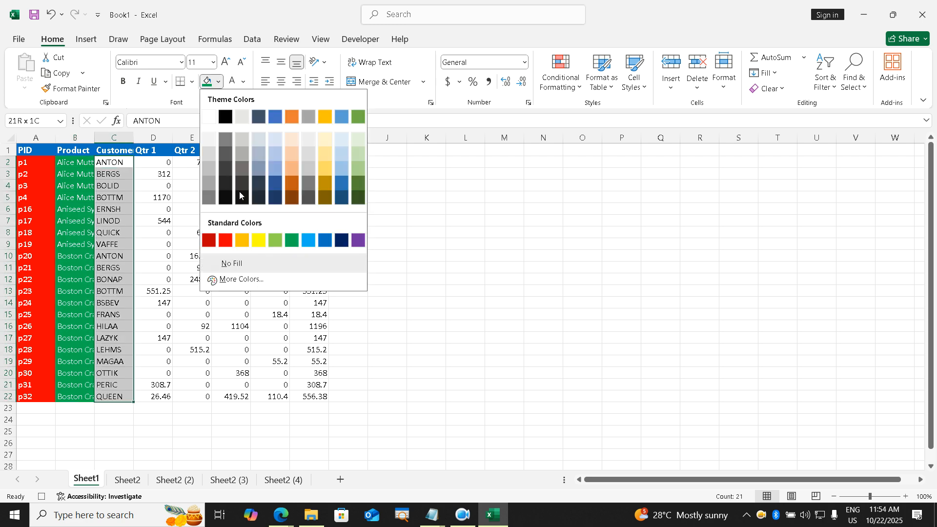
click(247, 238)
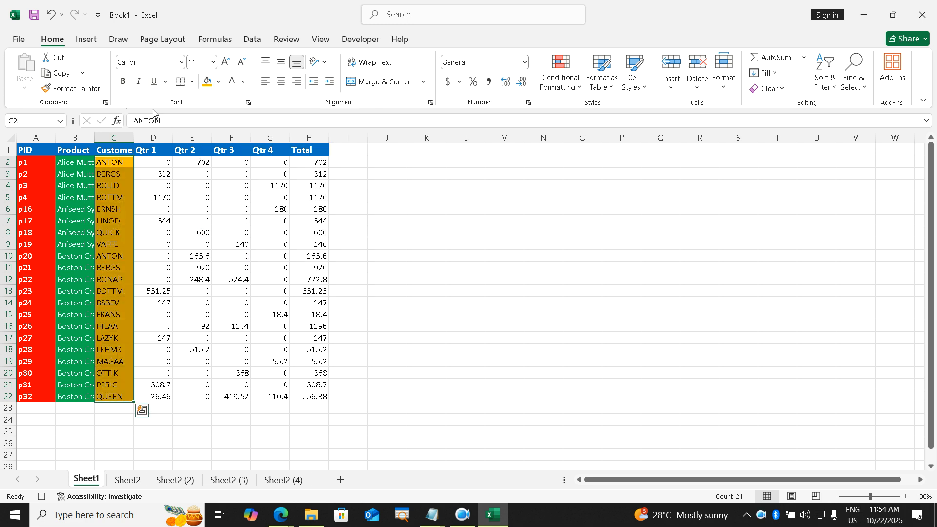
click(124, 83)
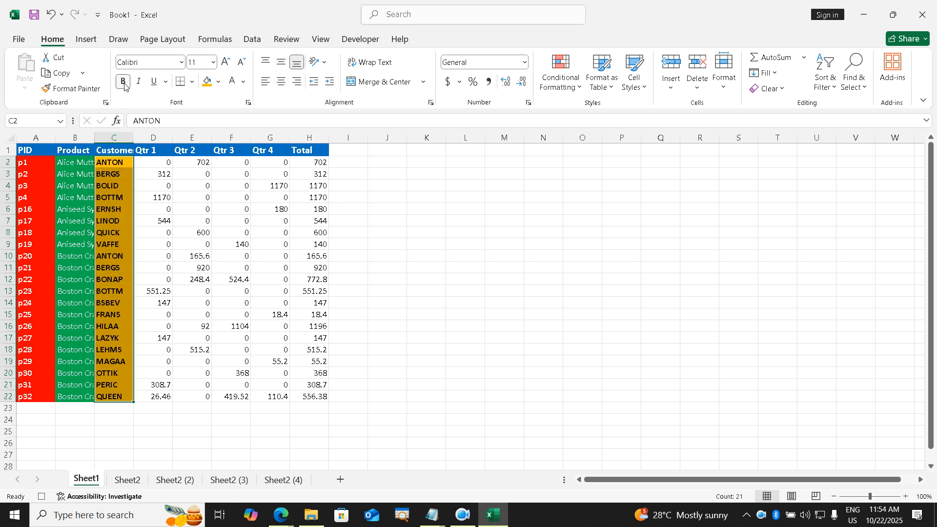
Reduce the quarterly and total figures in D2:H22 to font size 9 and make them bold and italic
click(158, 166)
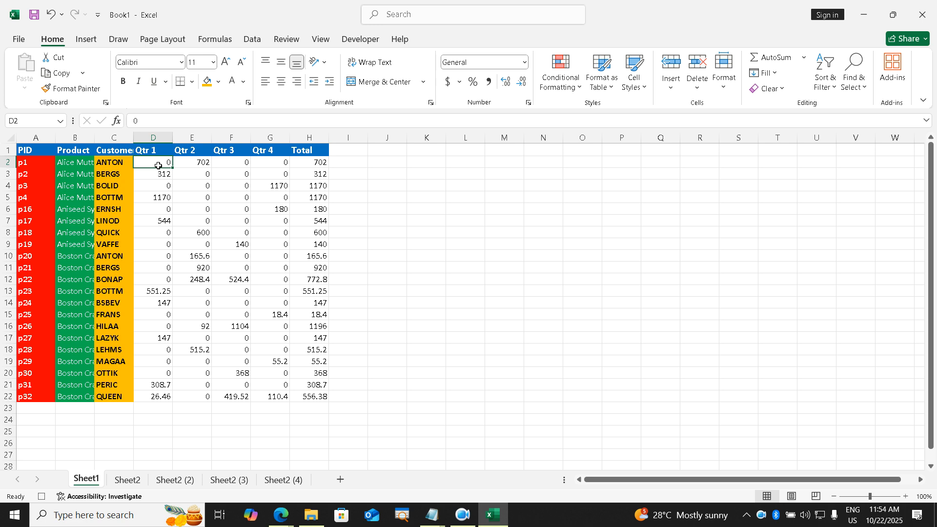
key(ctrl+shift+Right)
key(ctrl+shift+Down)
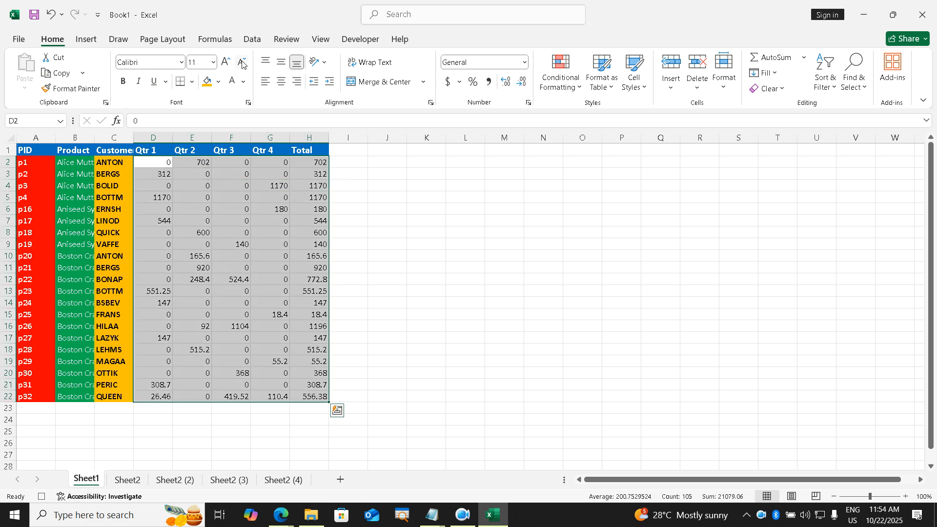
click(243, 64)
click(243, 64)
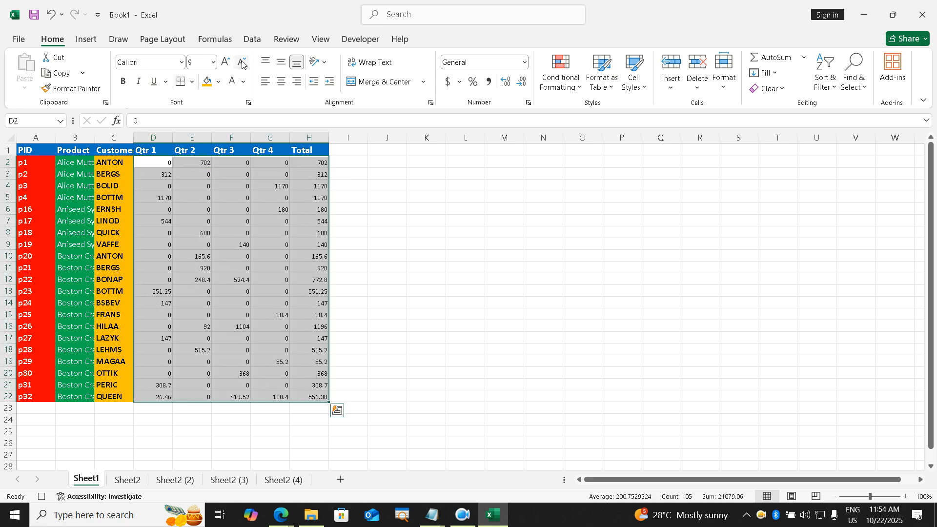
click(138, 82)
click(125, 83)
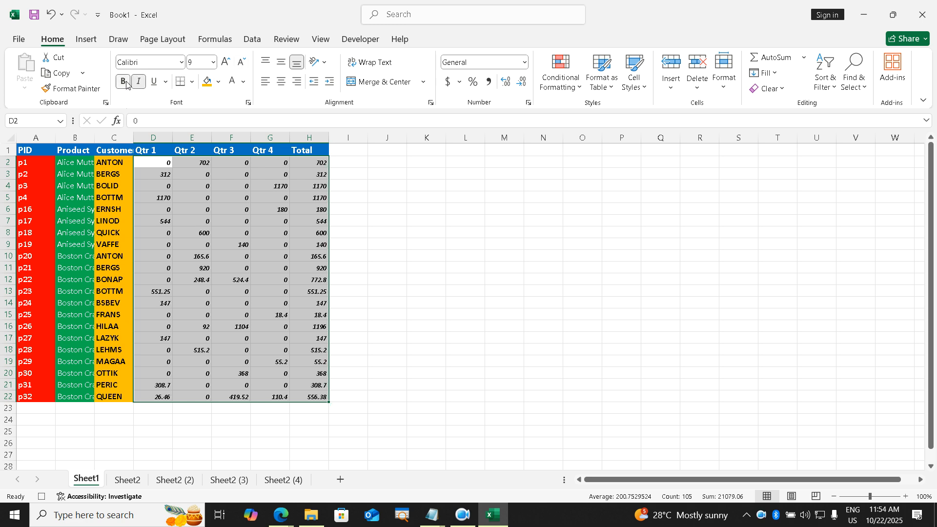
Apply all borders to the whole sales table in A1:H22
click(36, 152)
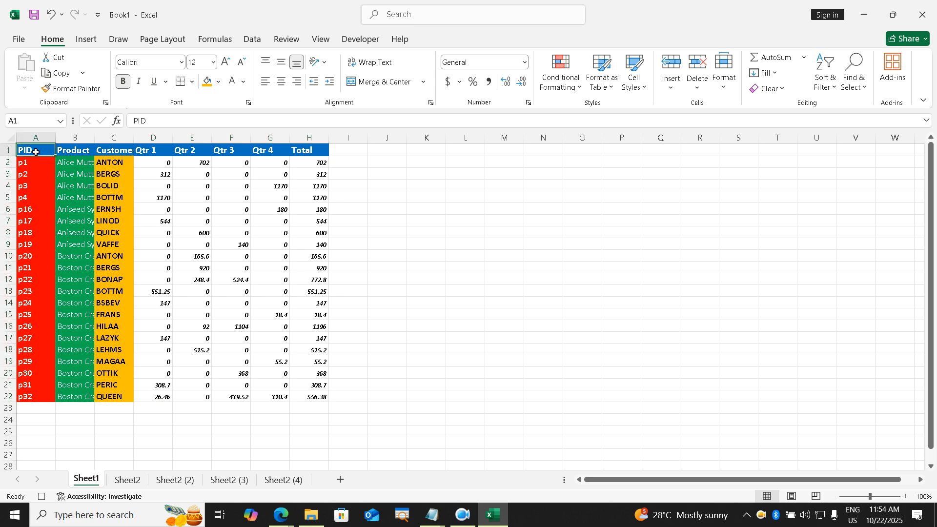
key(ctrl+shift+Right)
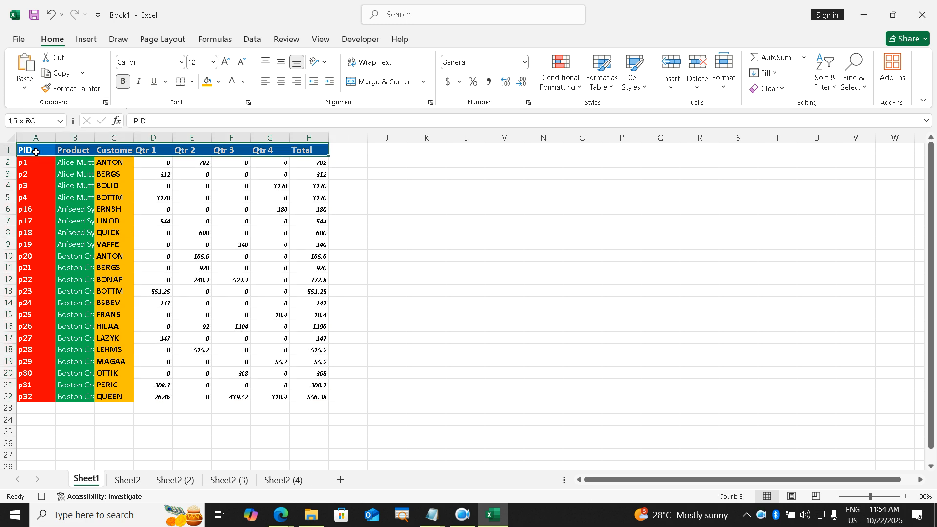
key(ctrl+shift+Down)
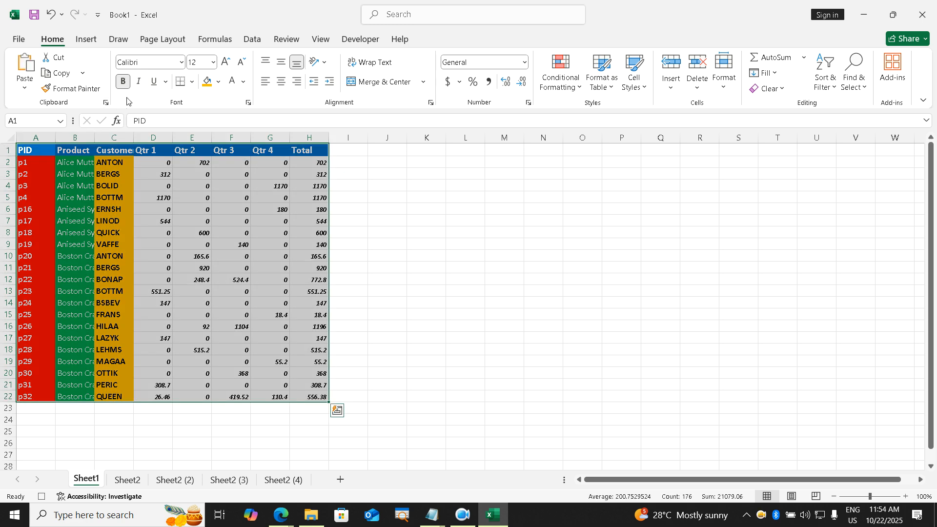
click(192, 81)
click(202, 207)
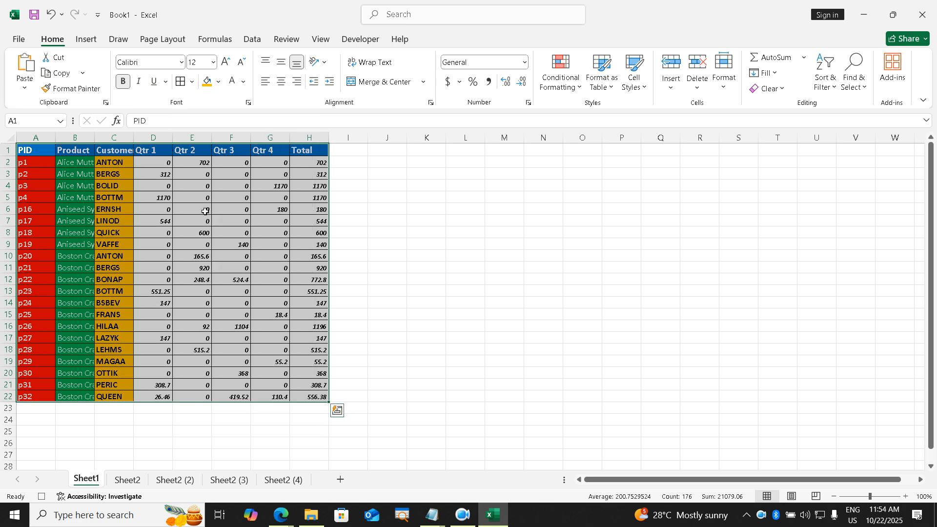
AutoFit the column widths of the sales table and centre its contents horizontally and vertically
click(724, 78)
click(745, 178)
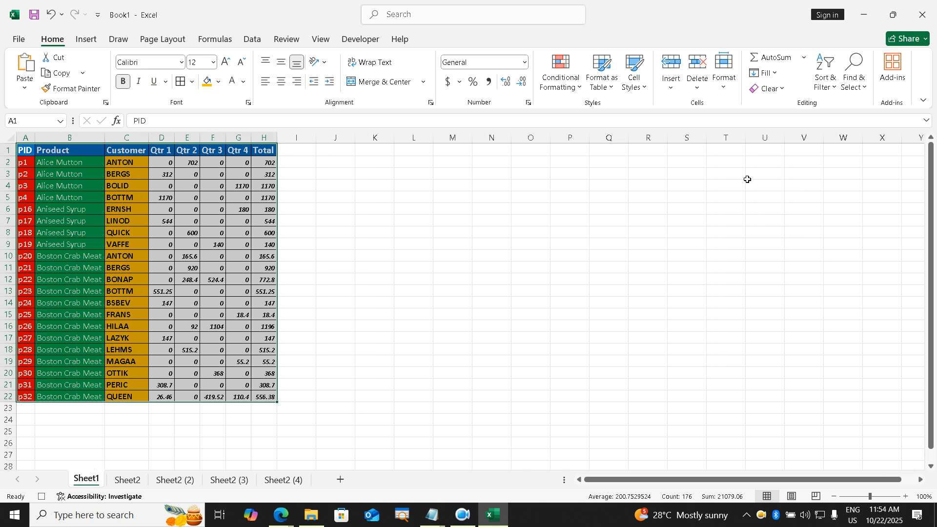
click(281, 81)
click(281, 66)
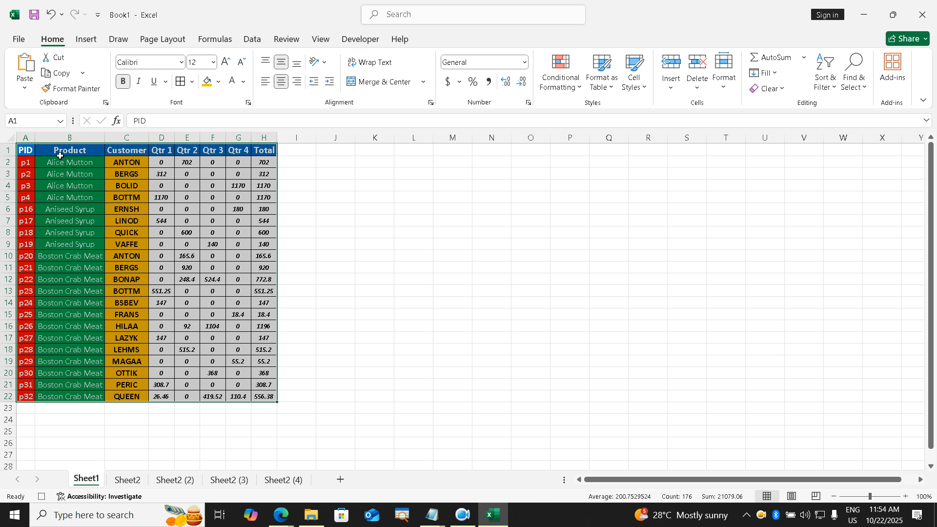
click(32, 155)
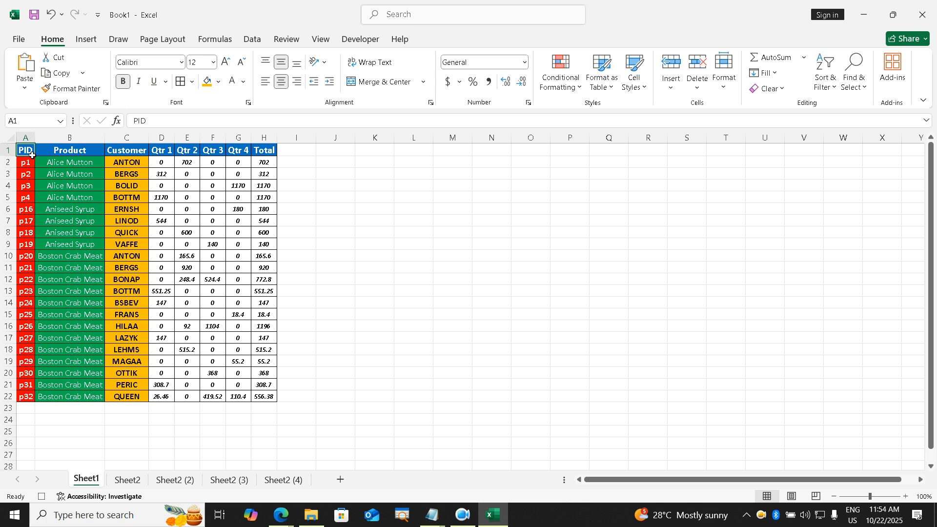
Apply the dollar Accounting number format to the quarterly and total figures in D2:H22
click(165, 167)
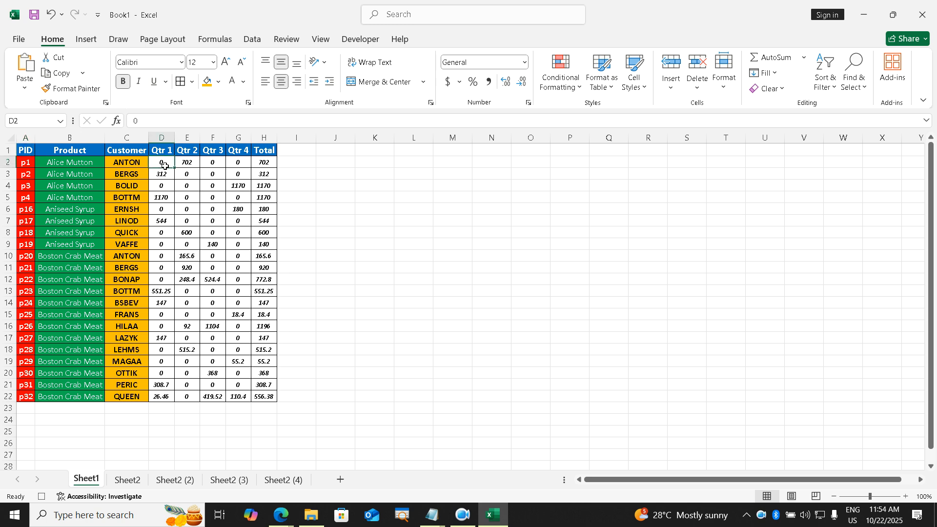
key(ctrl+shift+Right)
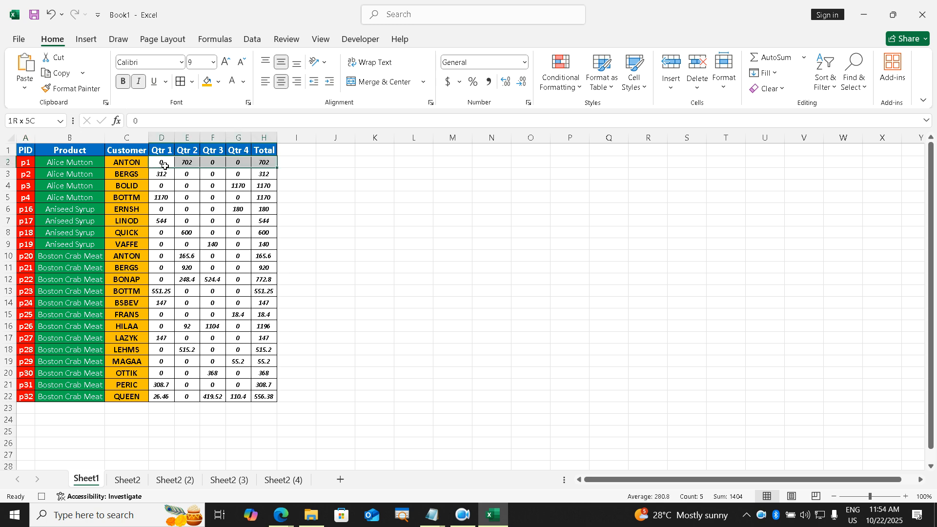
key(ctrl+shift+Down)
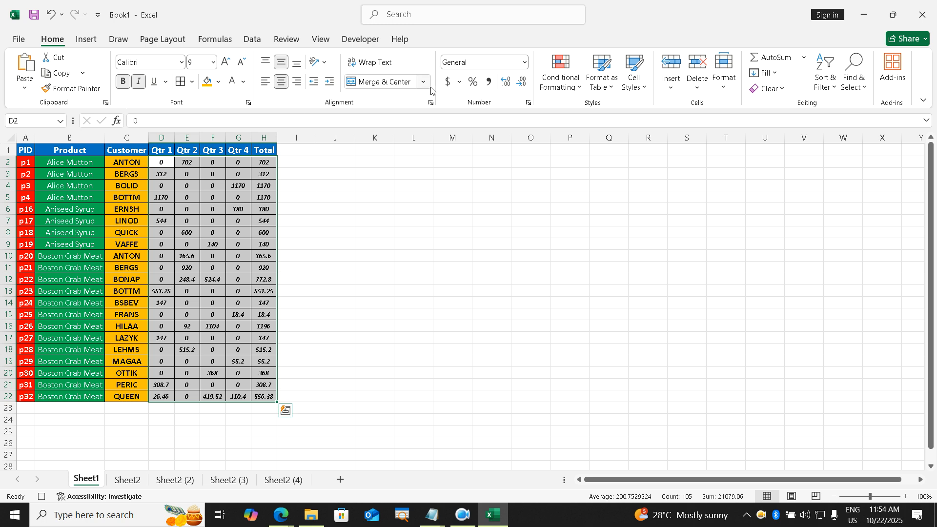
click(446, 84)
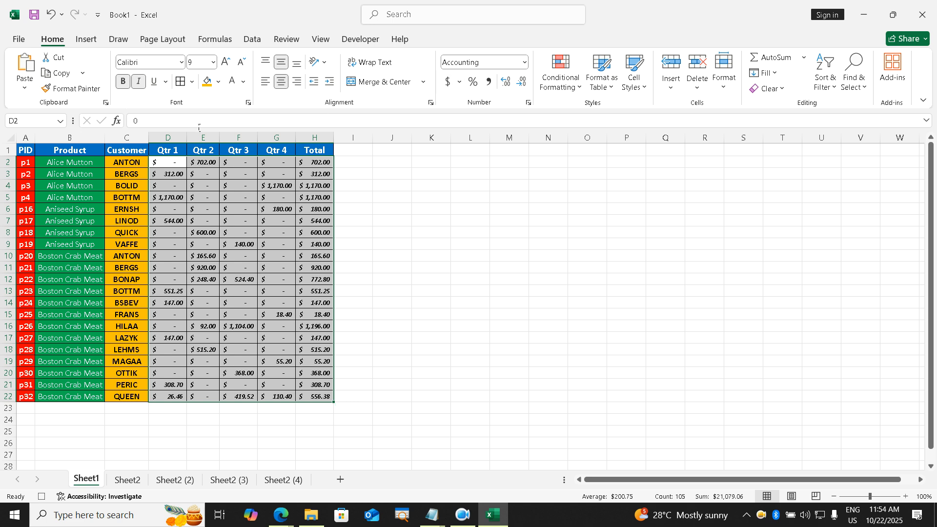
Return to cell A1 and stop recording the macro
click(35, 153)
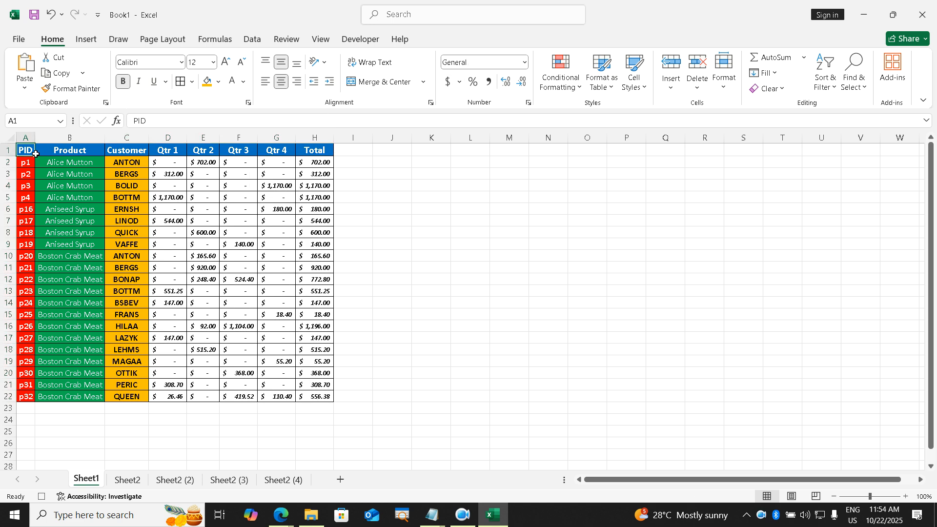
click(350, 41)
click(101, 58)
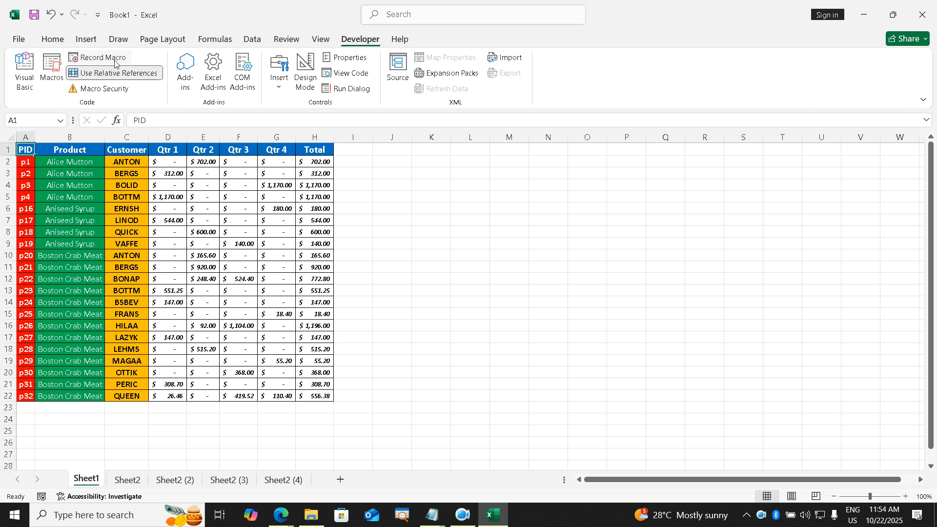
click(377, 229)
click(251, 220)
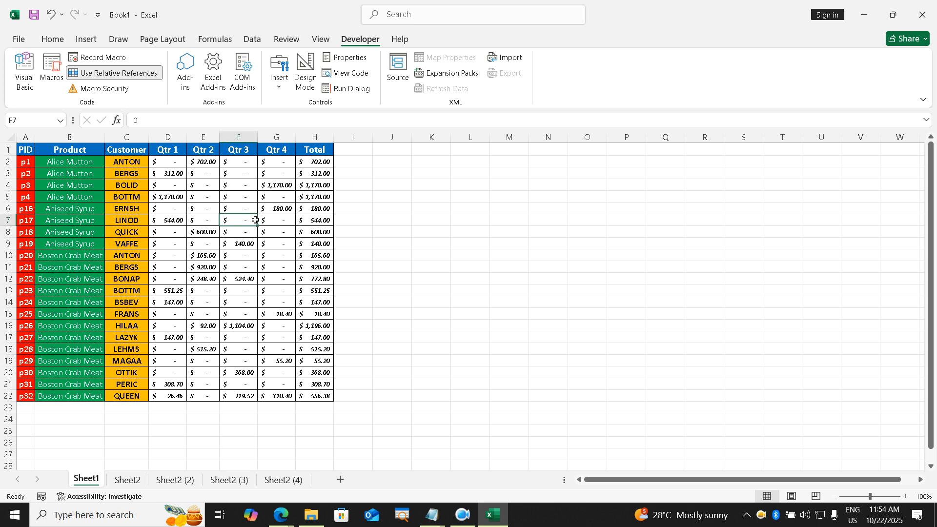
Move Sheet2 between Sheet2 (3) and Sheet2 (4) and select its PID header cell D5
click(142, 482)
click(299, 254)
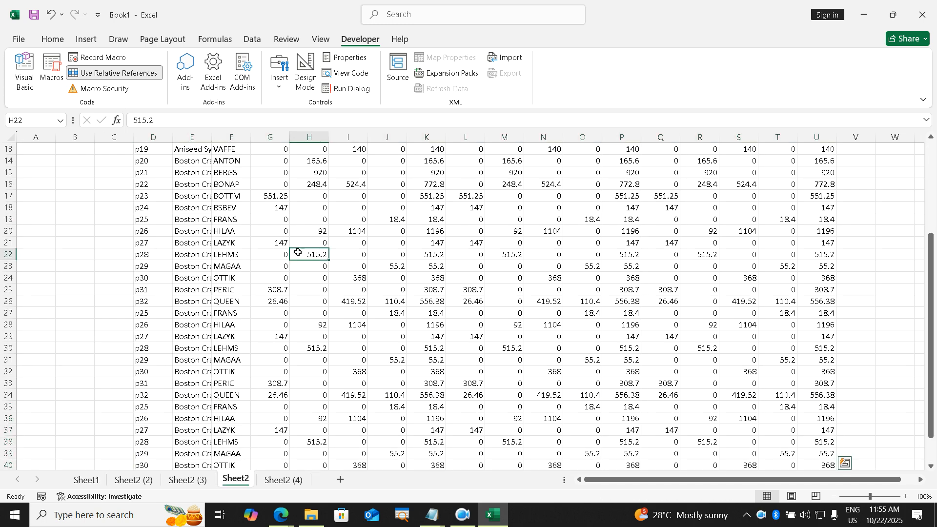
scroll(299, 255, up, 4)
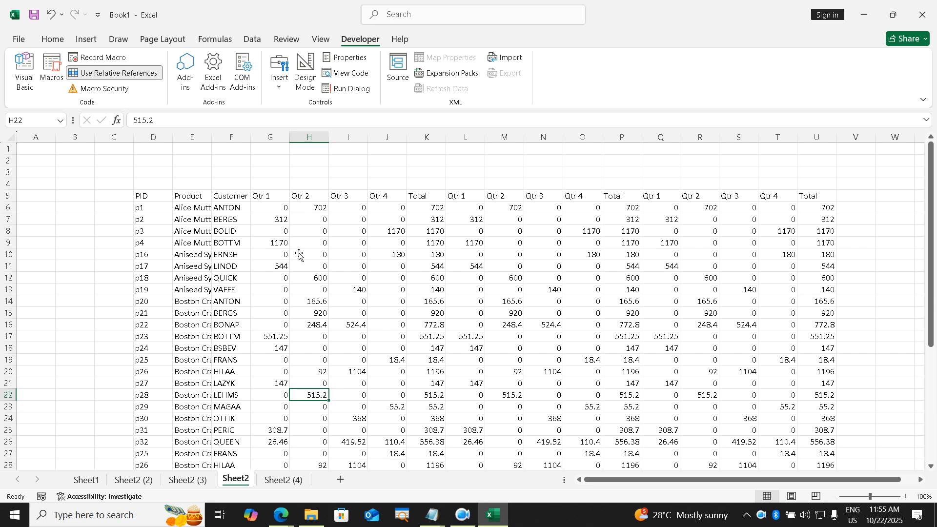
click(340, 254)
scroll(340, 254, down, 1)
scroll(340, 254, up, 1)
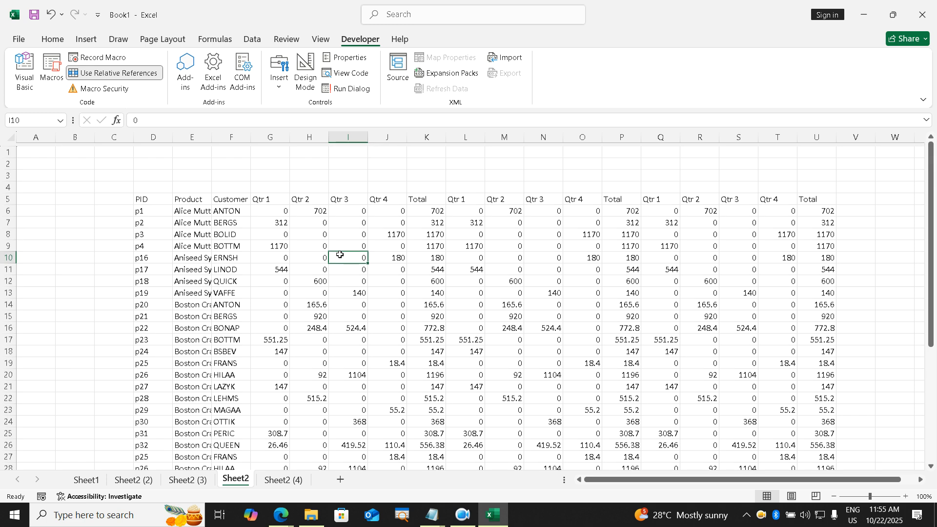
click(163, 201)
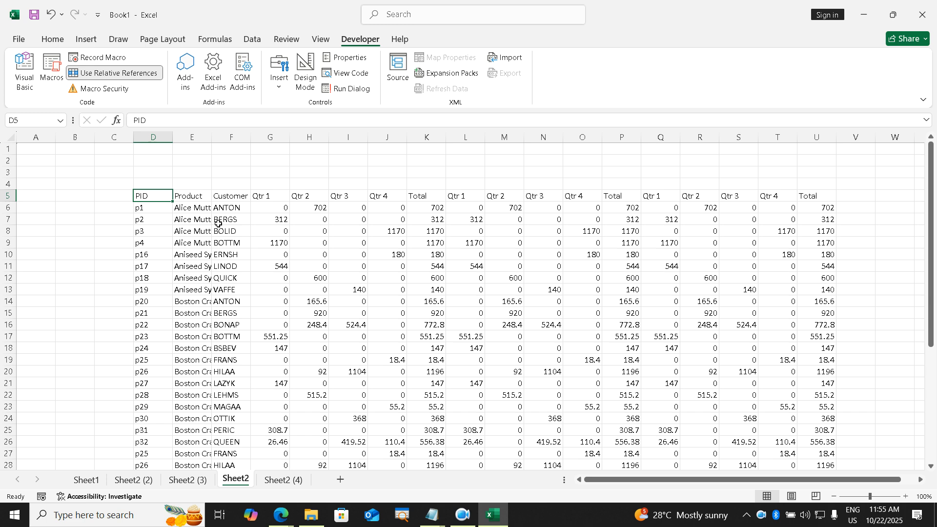
click(80, 478)
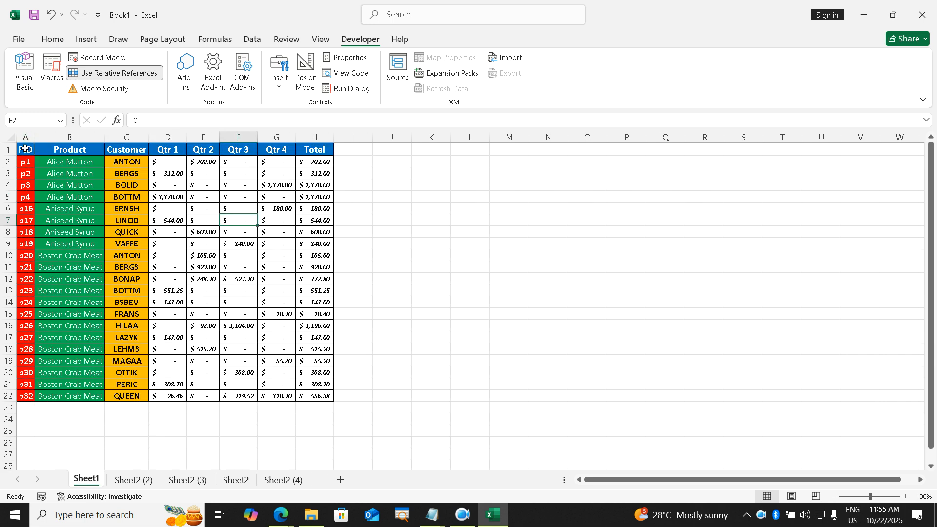
drag(26, 149, 315, 397)
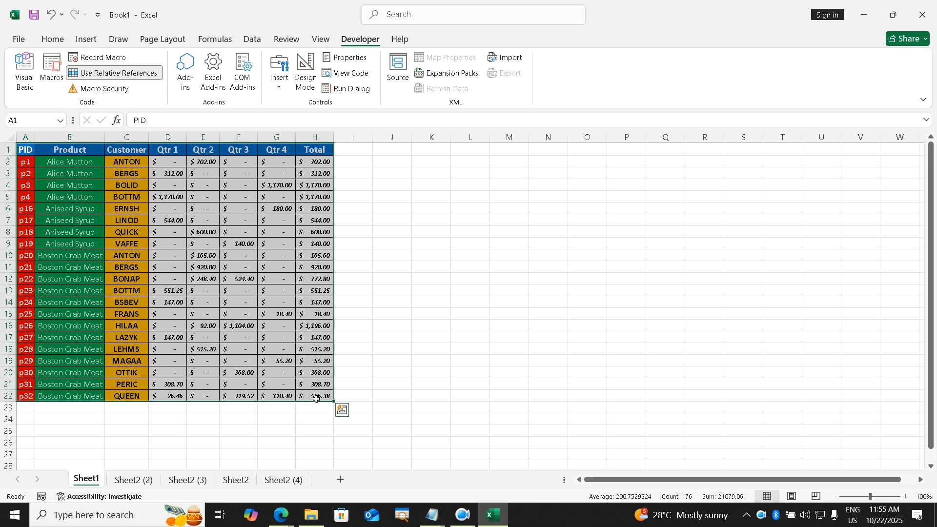
click(53, 39)
click(65, 89)
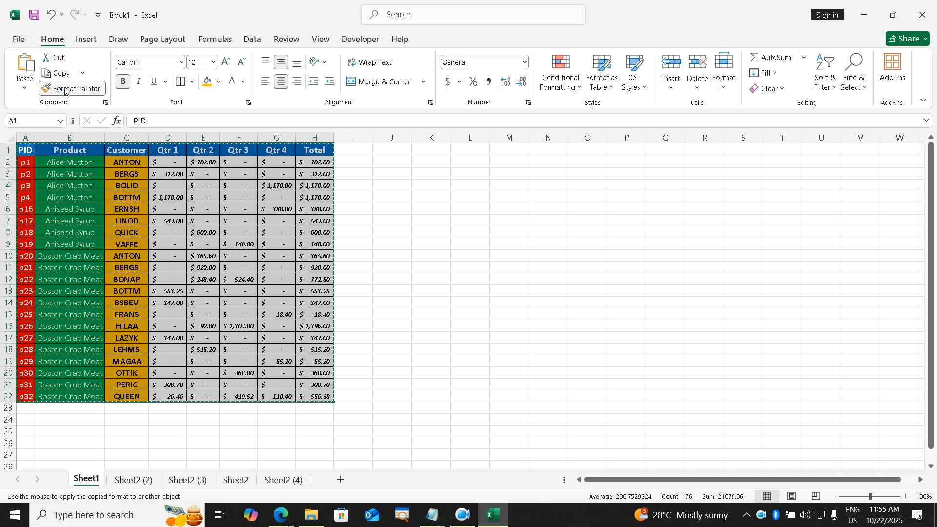
click(65, 89)
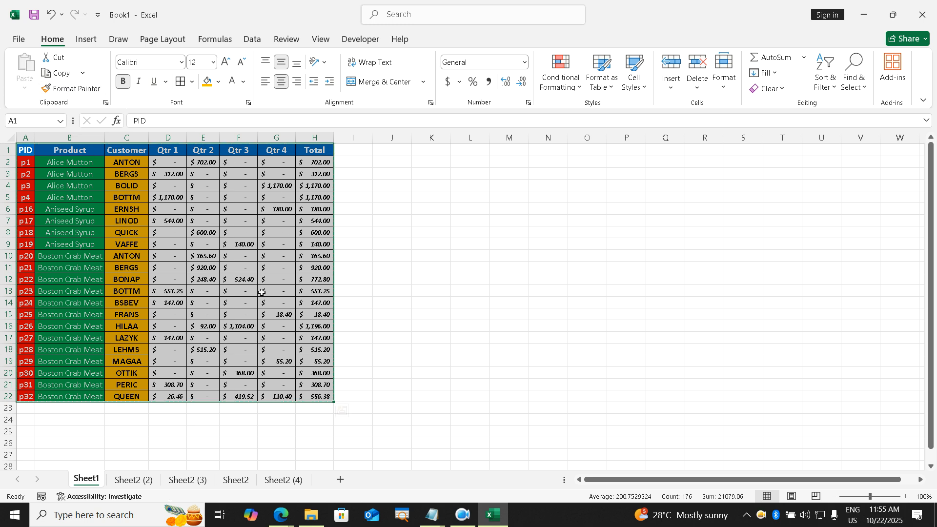
click(145, 481)
scroll(181, 289, up, 4)
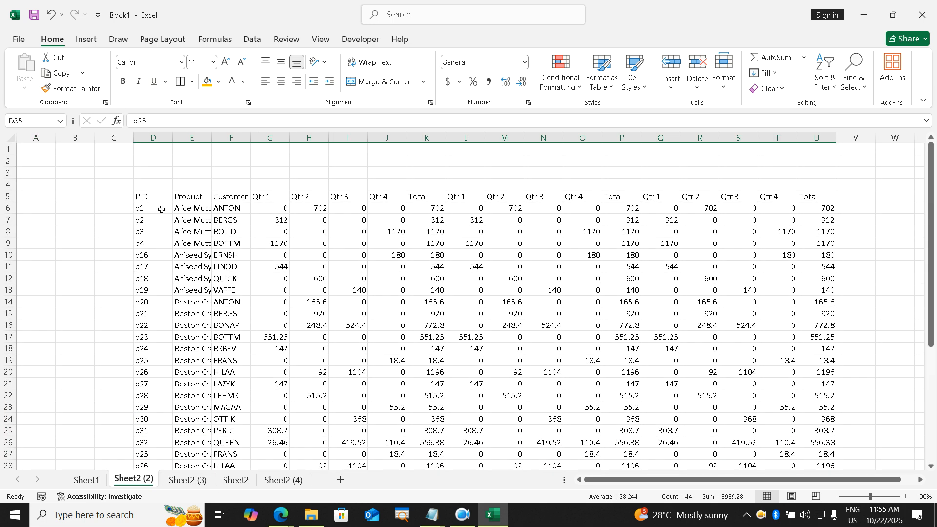
click(152, 197)
drag(191, 206, 298, 245)
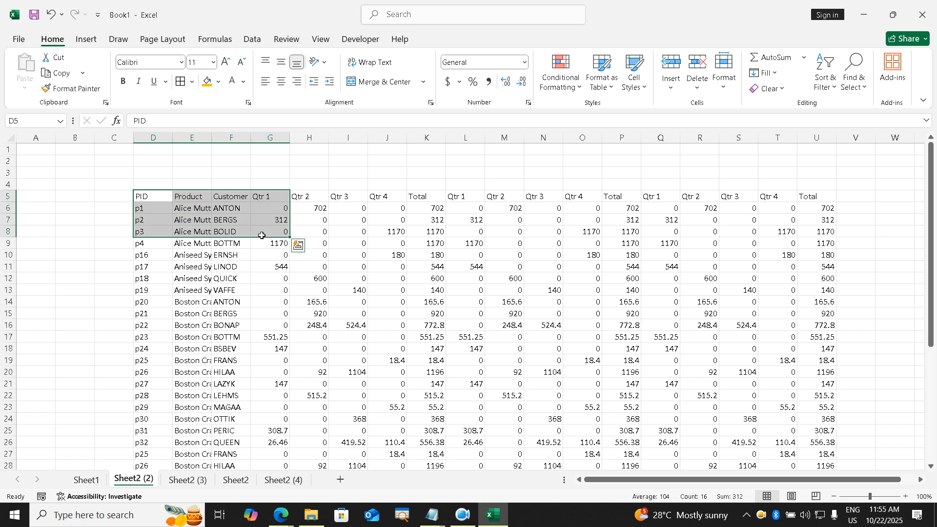
click(243, 279)
Try copying the Sheet1 table's formatting onto D5:T13 of Sheet2 (2) with Format Painter, and undo it
click(87, 480)
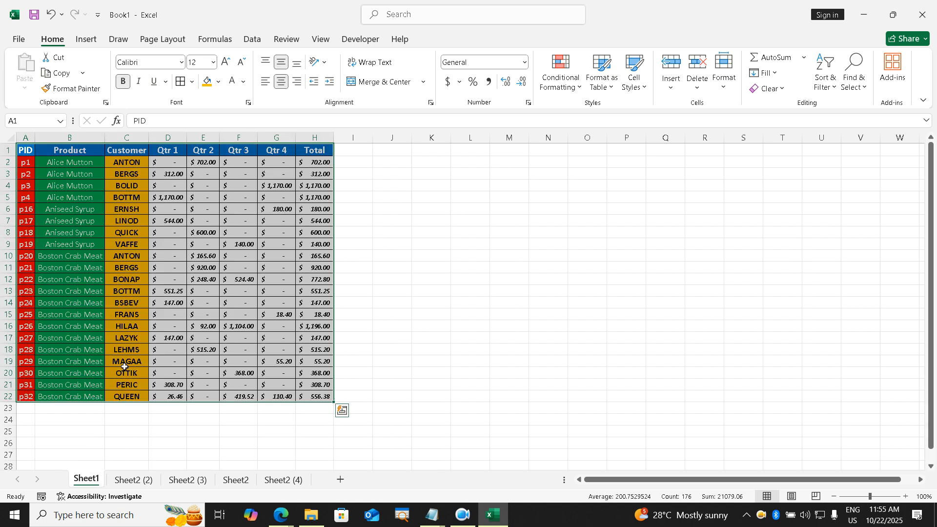
click(77, 88)
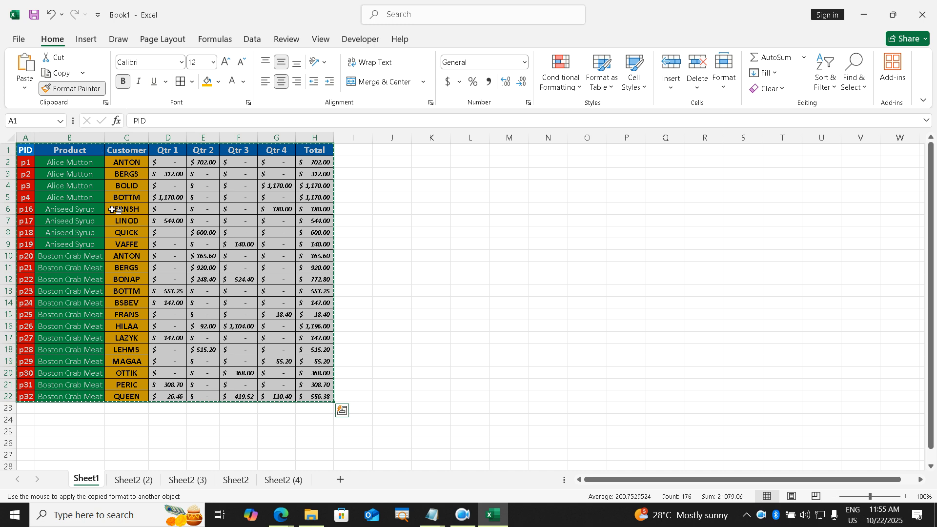
click(139, 480)
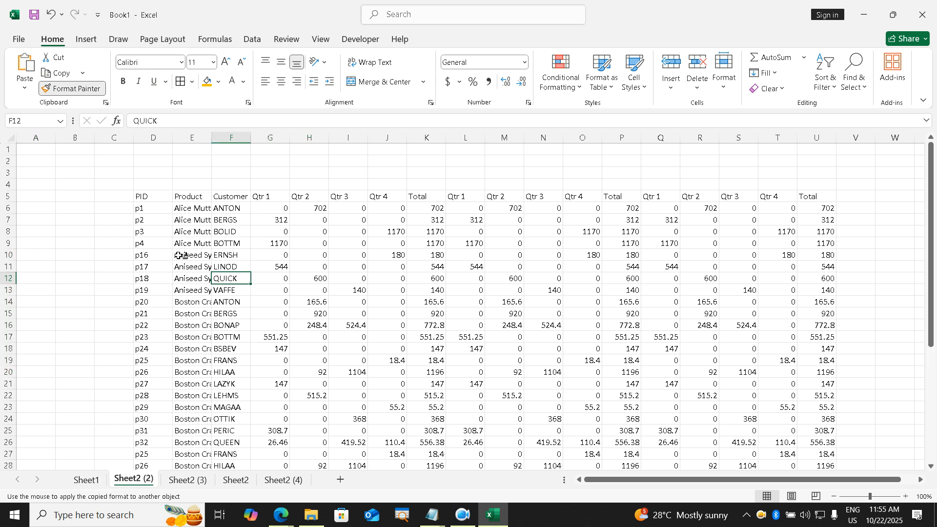
click(152, 200)
mouse_move(152, 200)
mouse_down()
mouse_move(576, 246)
mouse_move(777, 292)
mouse_up()
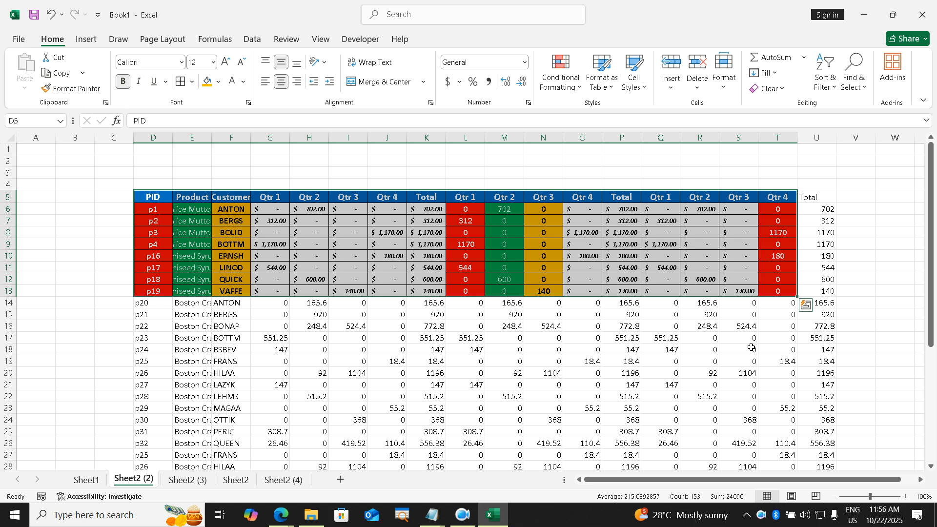
key(ctrl+z)
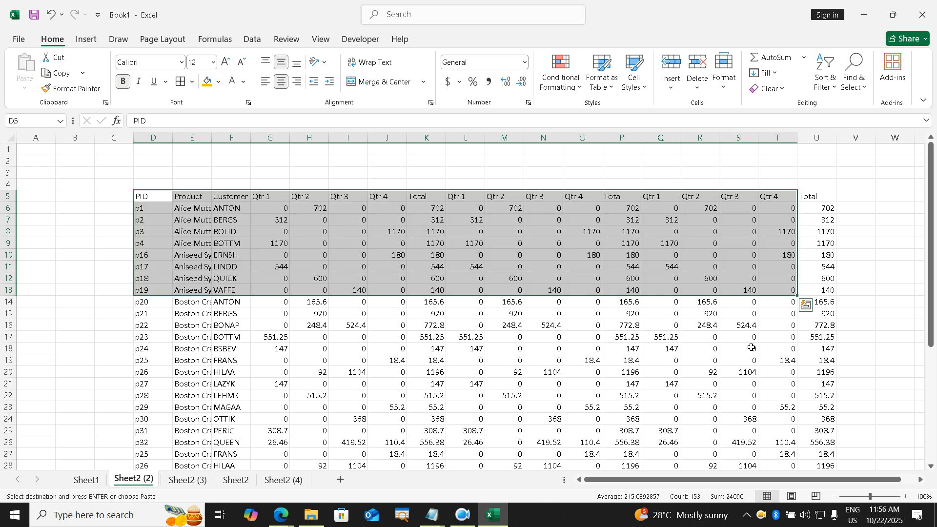
double_click(660, 350)
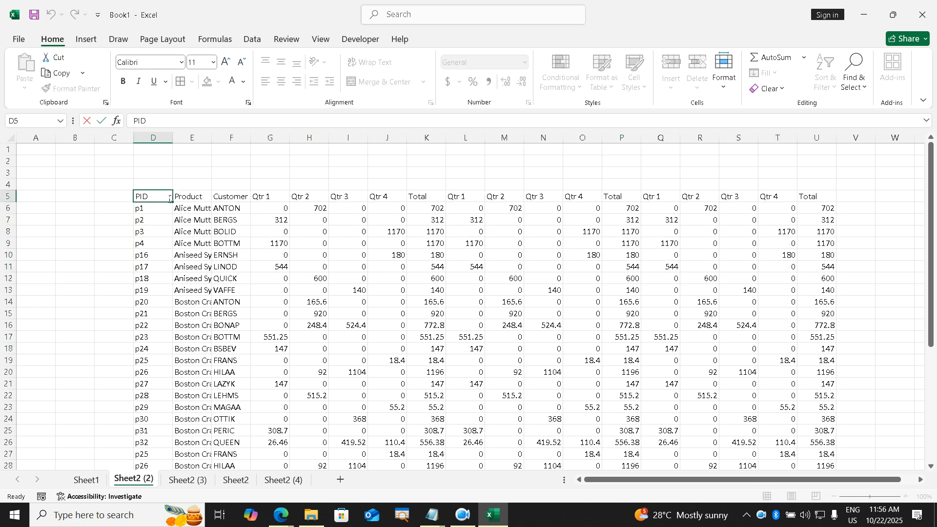
click(188, 221)
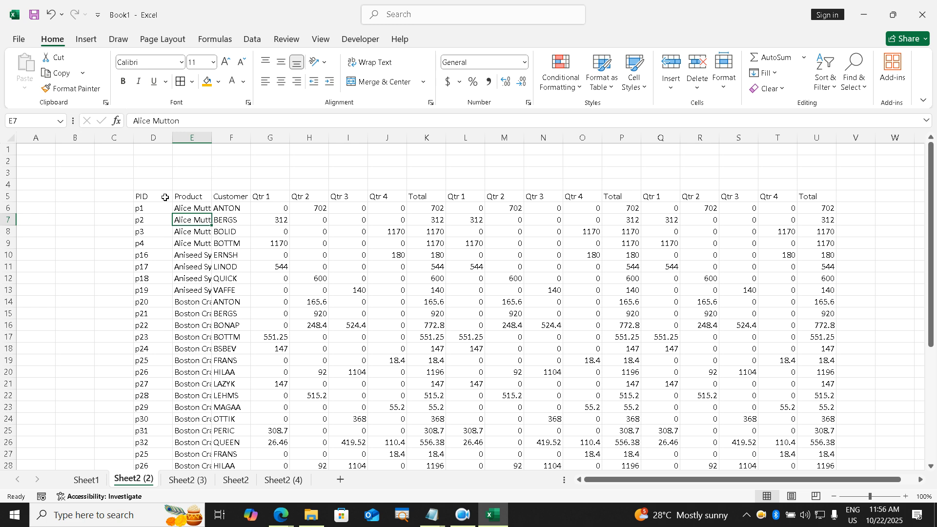
Run the recorded formatting macro on Sheet2 (2) starting from the PID header in D5, and check the formatted table
click(165, 197)
key(ctrl+q)
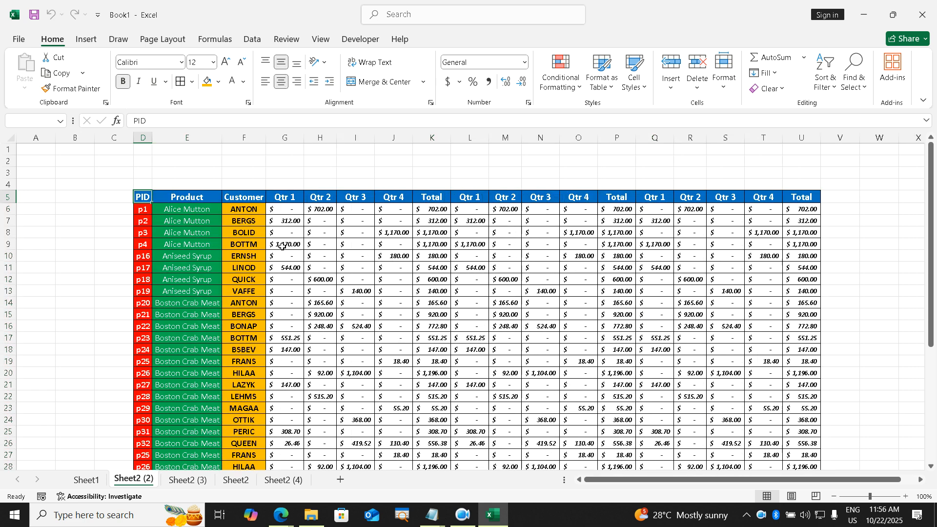
scroll(282, 247, down, 15)
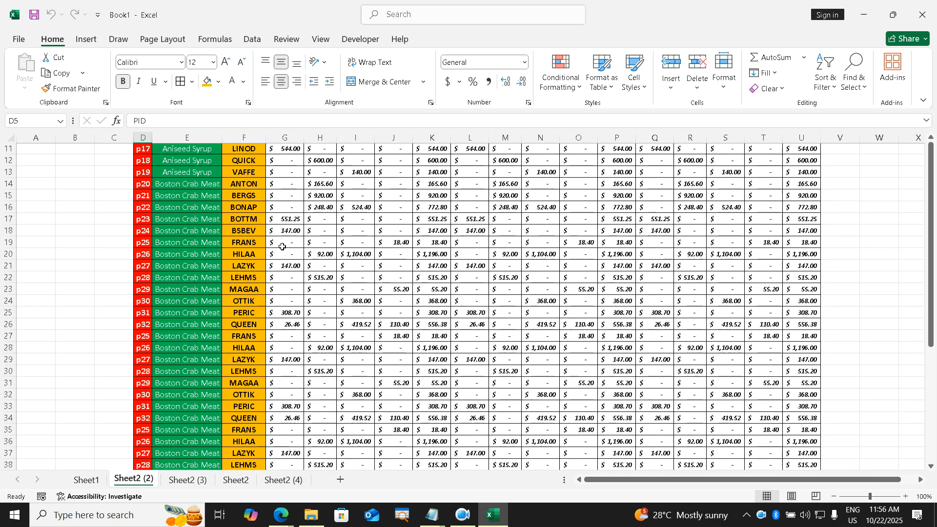
scroll(282, 246, up, 15)
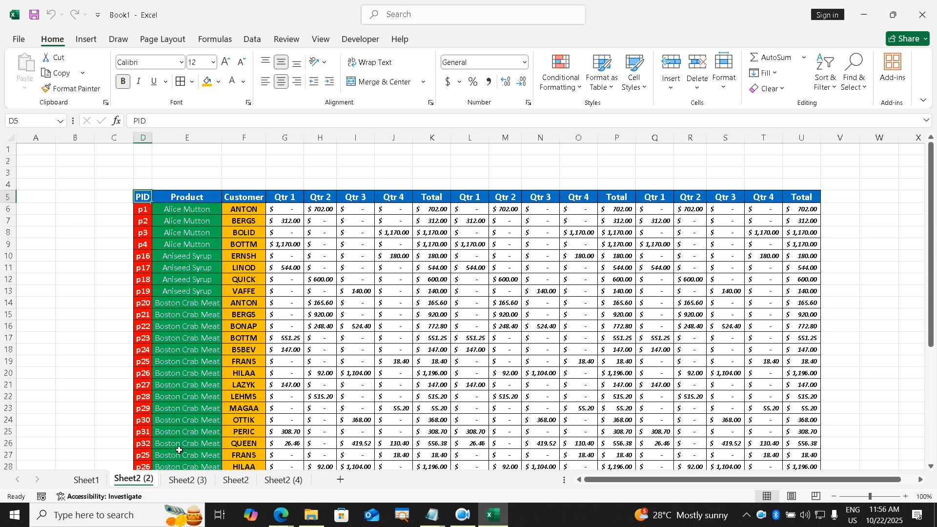
Run the recorded formatting macro on the Sheet2 (3) table starting from its PID header in D5
click(187, 480)
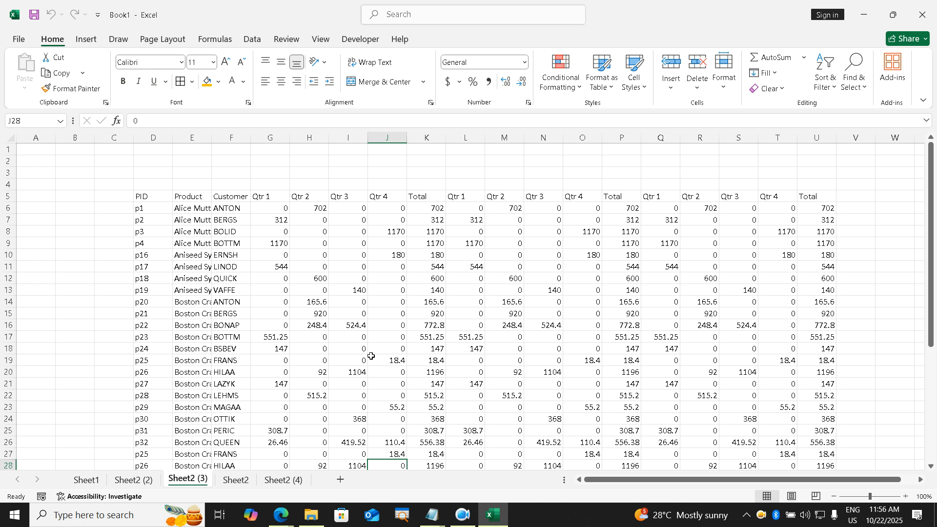
click(153, 201)
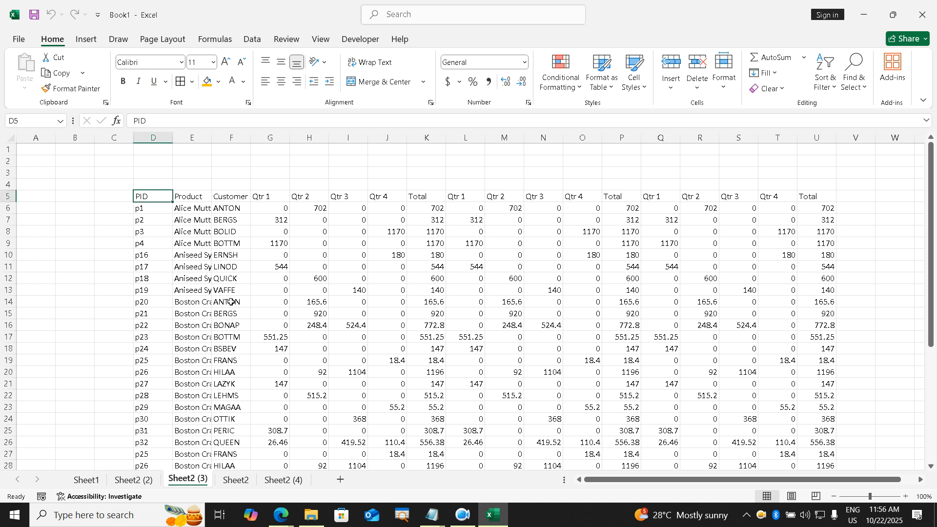
key(ctrl+q)
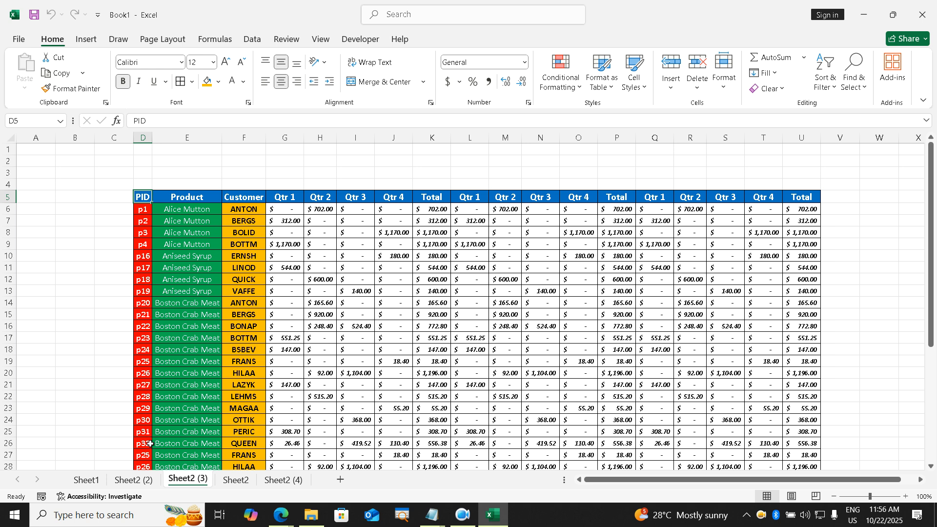
From Sheet2 (2), check the shortcut assigned to Macro1 in its macro options, and close without changing anything
click(141, 480)
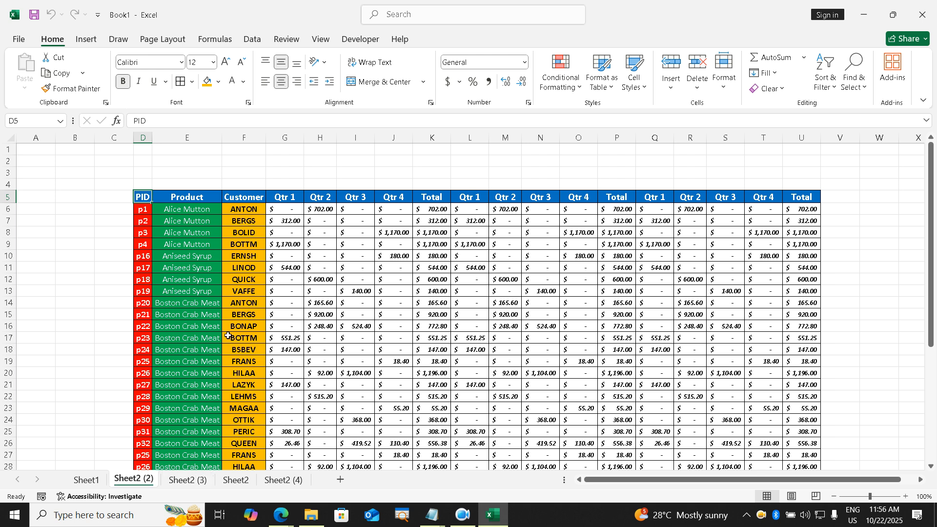
click(359, 40)
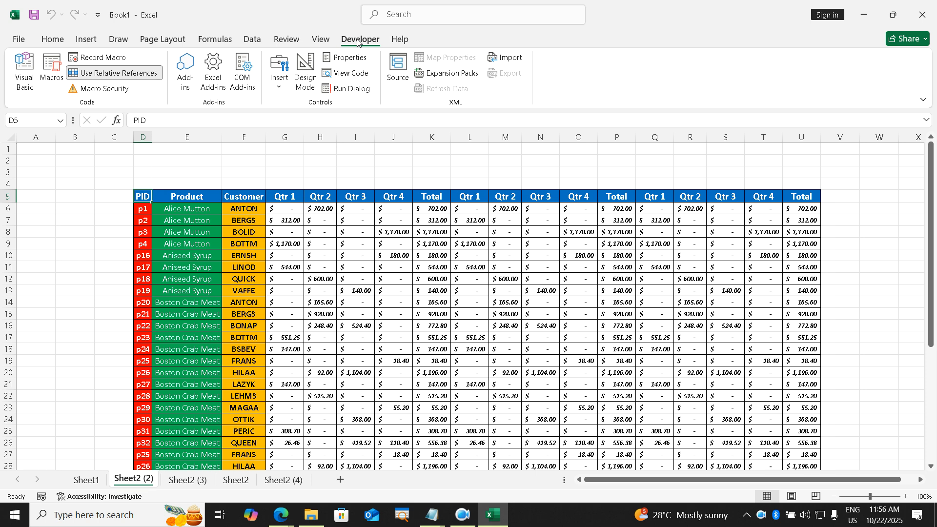
click(256, 270)
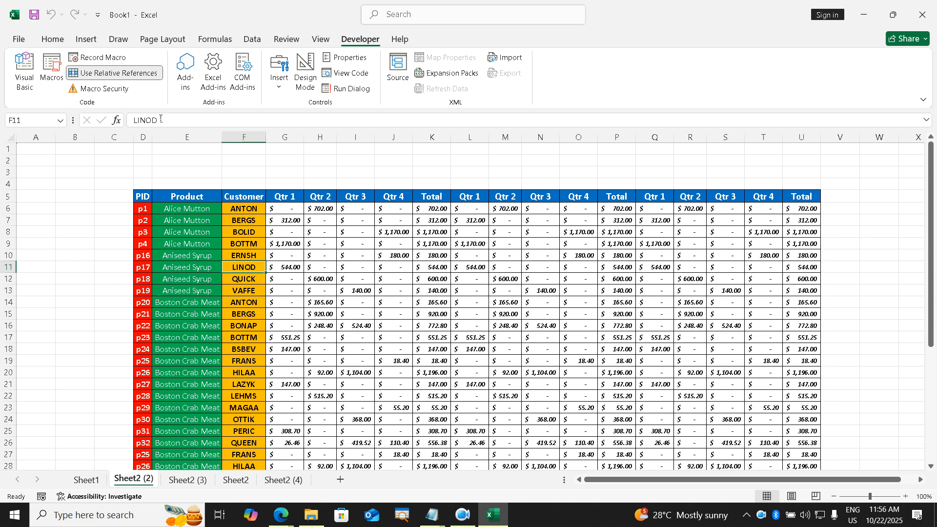
click(52, 71)
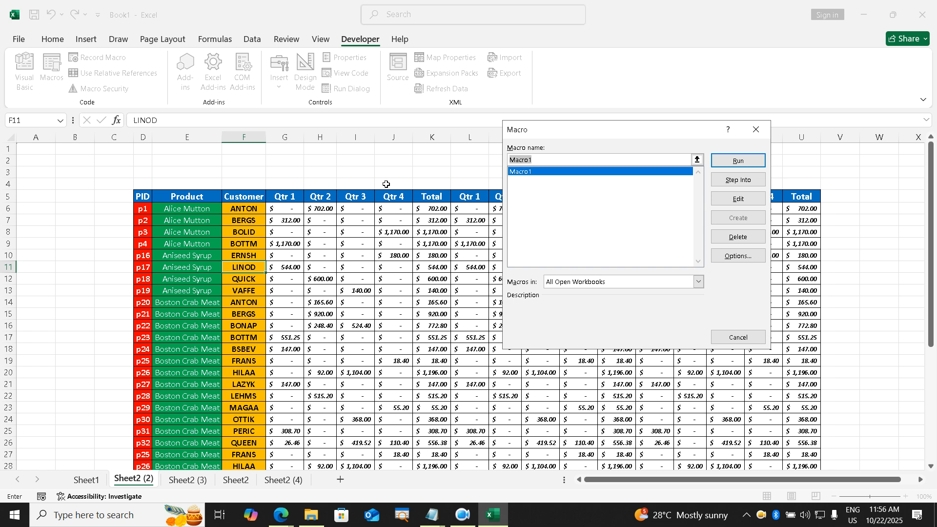
click(738, 257)
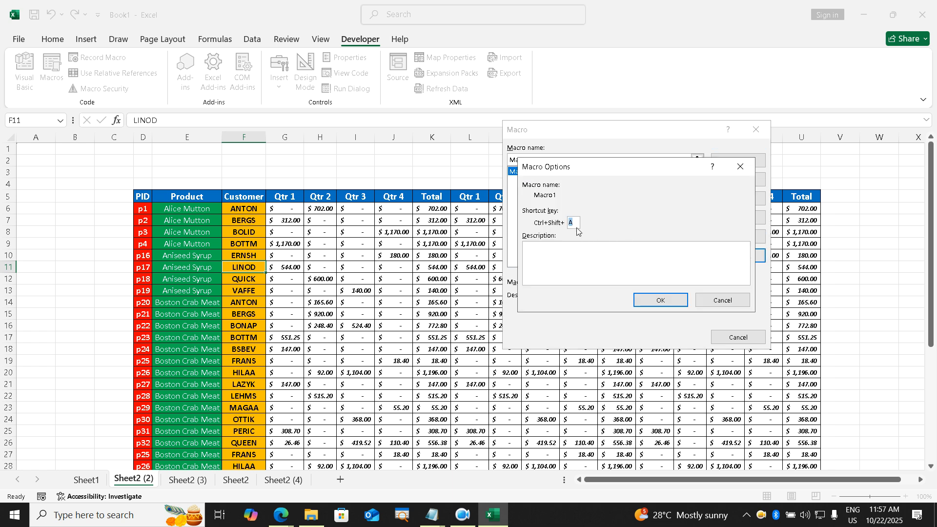
click(739, 167)
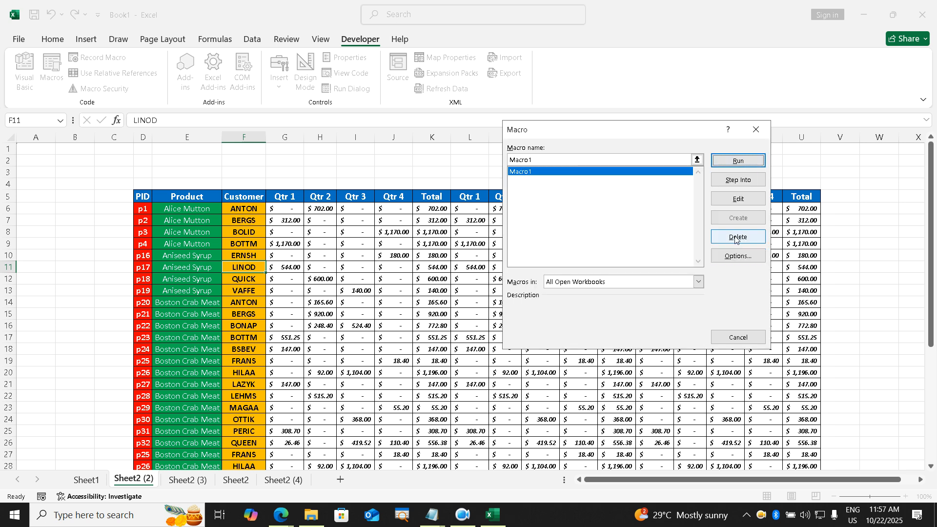
click(756, 130)
click(550, 285)
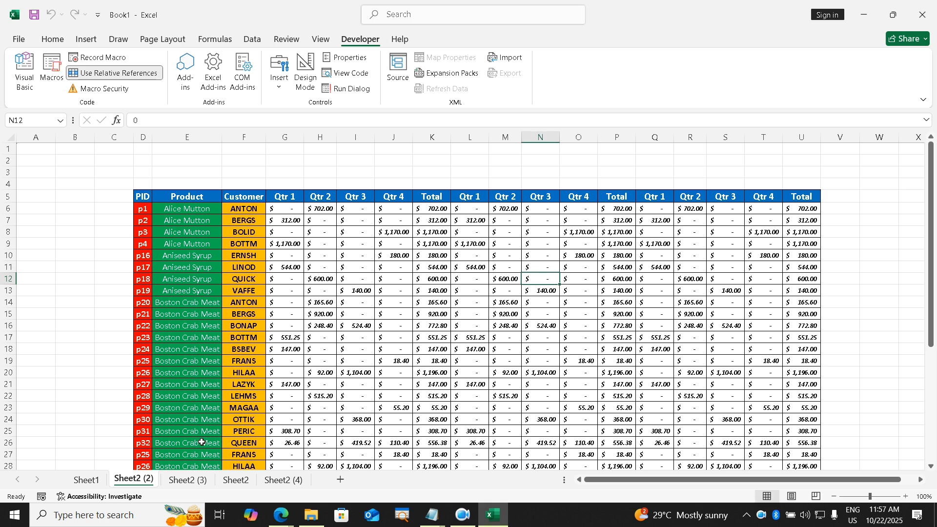
Return to Sheet1 and review the formatted quarterly and total figures in D2:H21
click(95, 476)
click(186, 271)
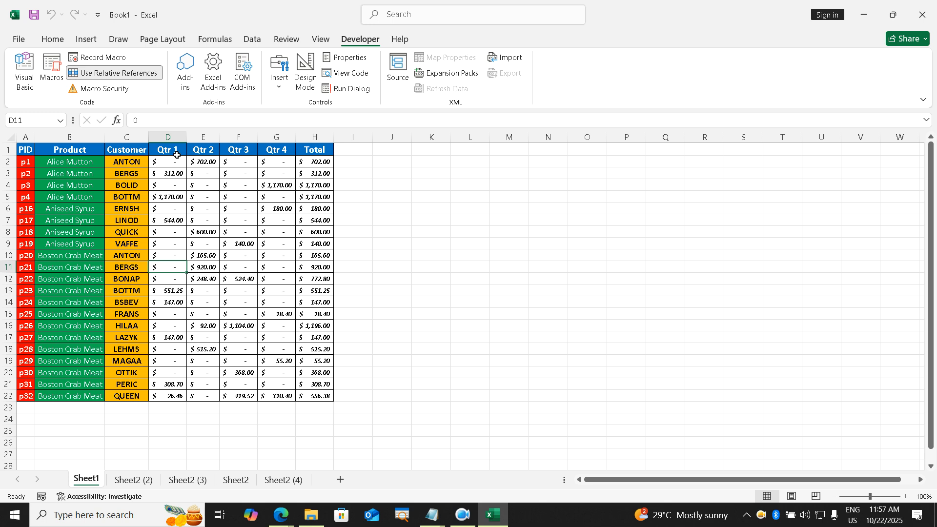
drag(177, 163, 307, 387)
click(304, 342)
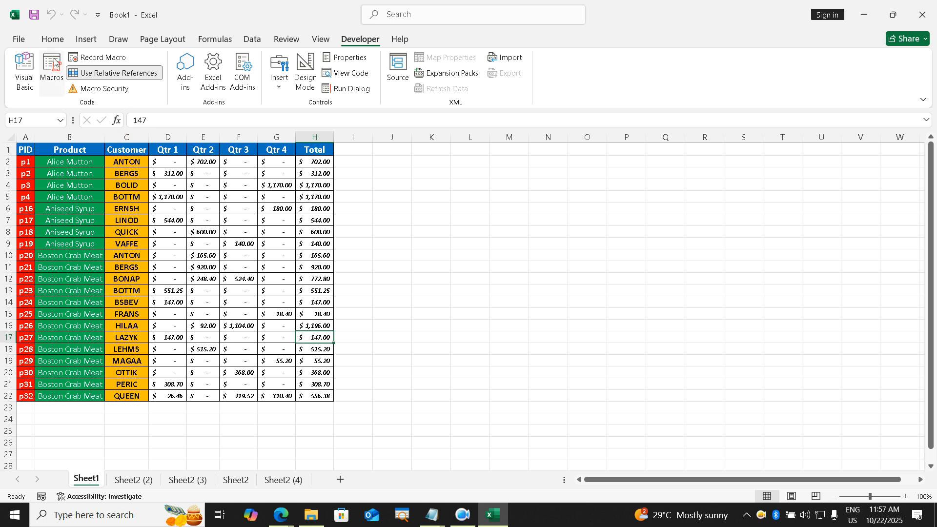
Open Macro1's VBA code for editing, examine the recorded fill, font, relative offset and border statements, and close the editor
click(58, 74)
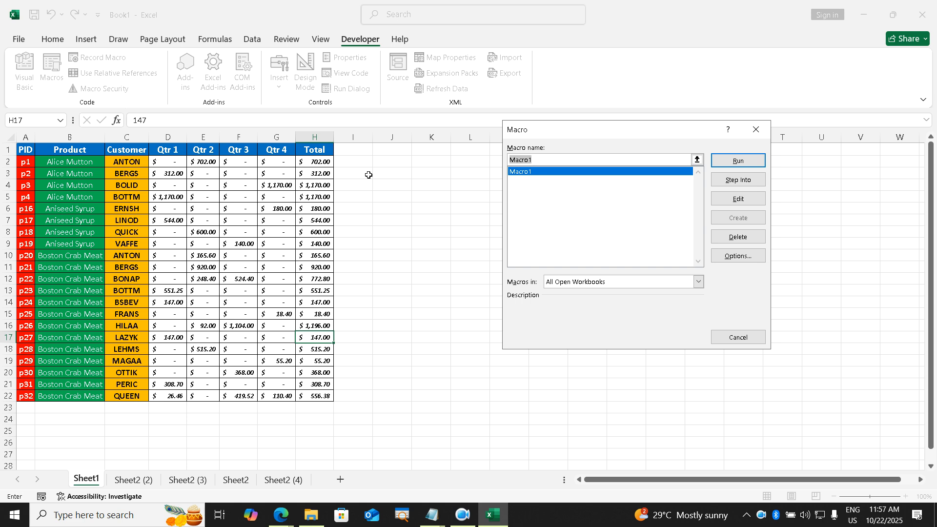
click(737, 198)
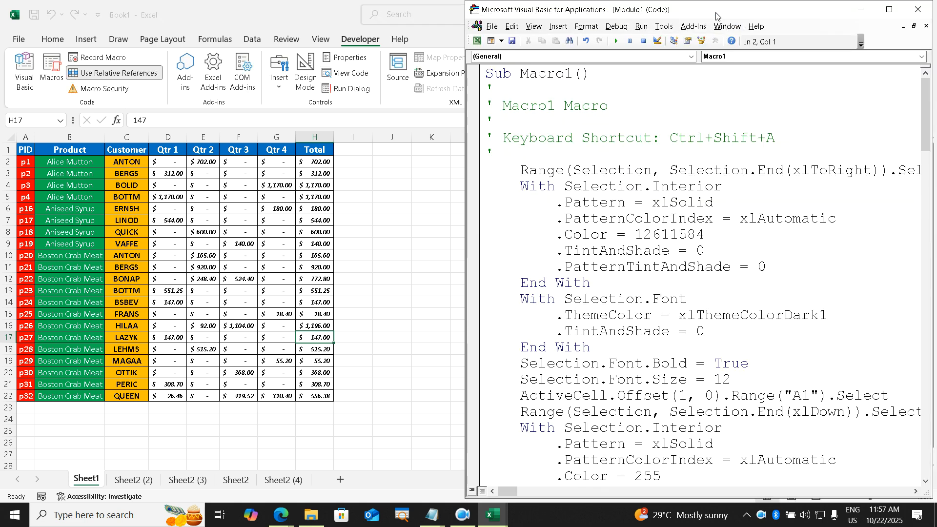
double_click(716, 16)
scroll(478, 268, down, 4)
scroll(478, 269, down, 3)
scroll(478, 269, down, 7)
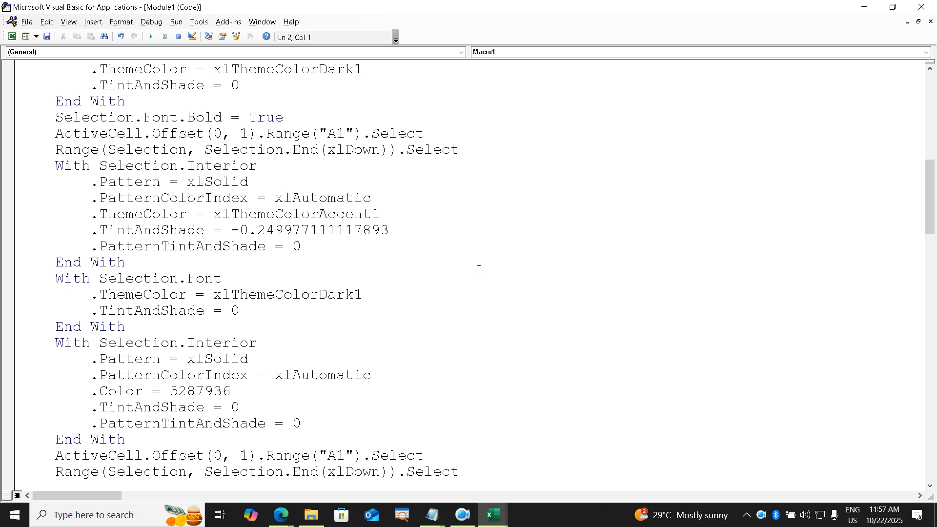
scroll(479, 269, down, 8)
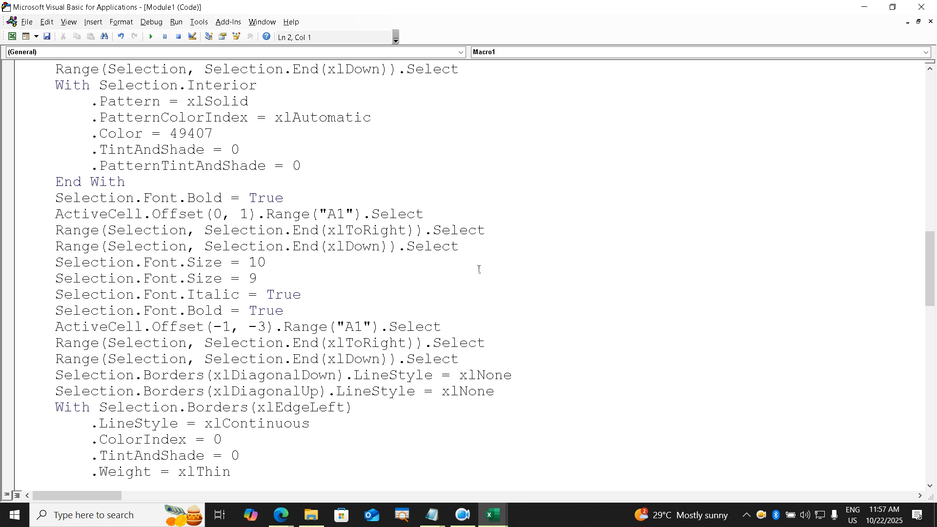
scroll(479, 269, up, 15)
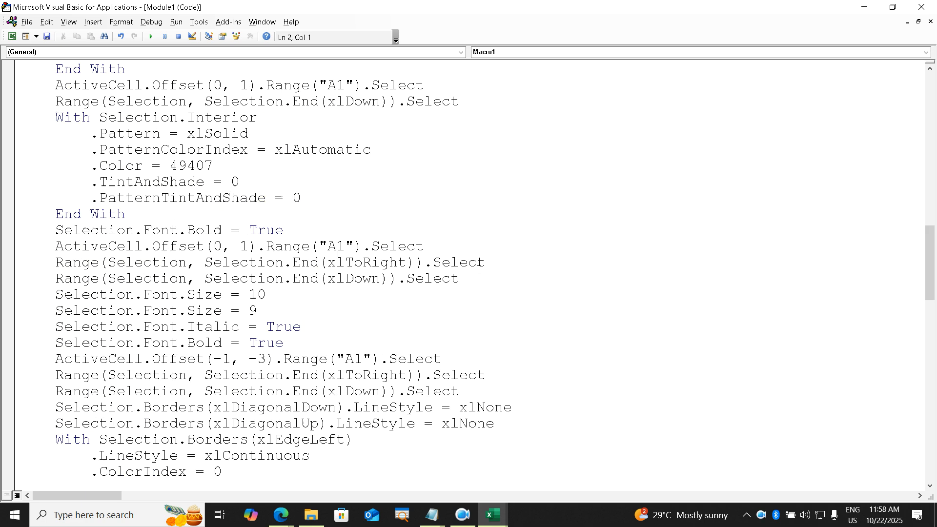
scroll(479, 269, up, 3)
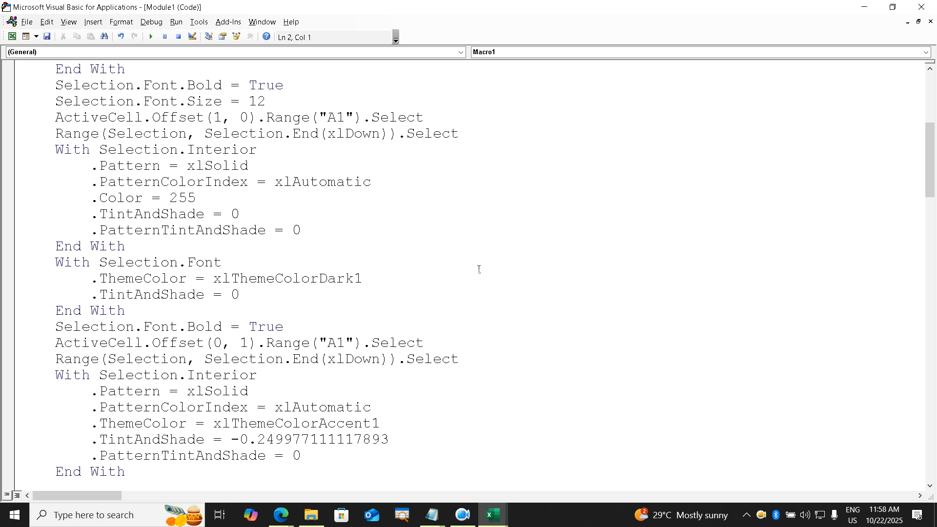
scroll(479, 269, up, 1)
scroll(479, 269, down, 5)
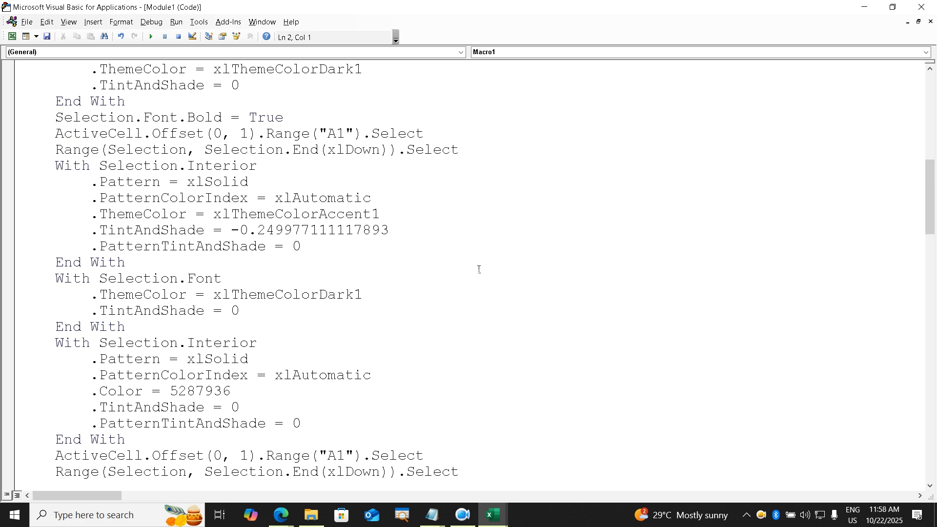
scroll(479, 269, down, 11)
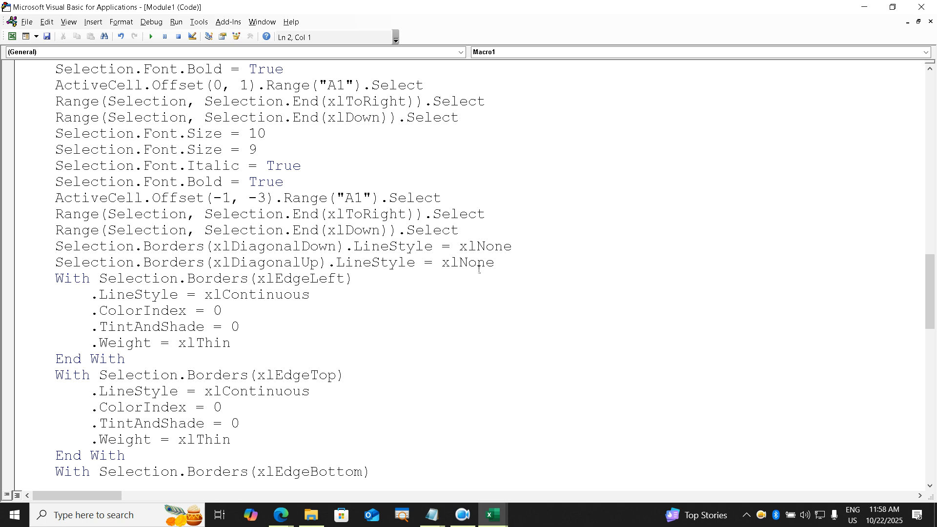
scroll(478, 269, up, 15)
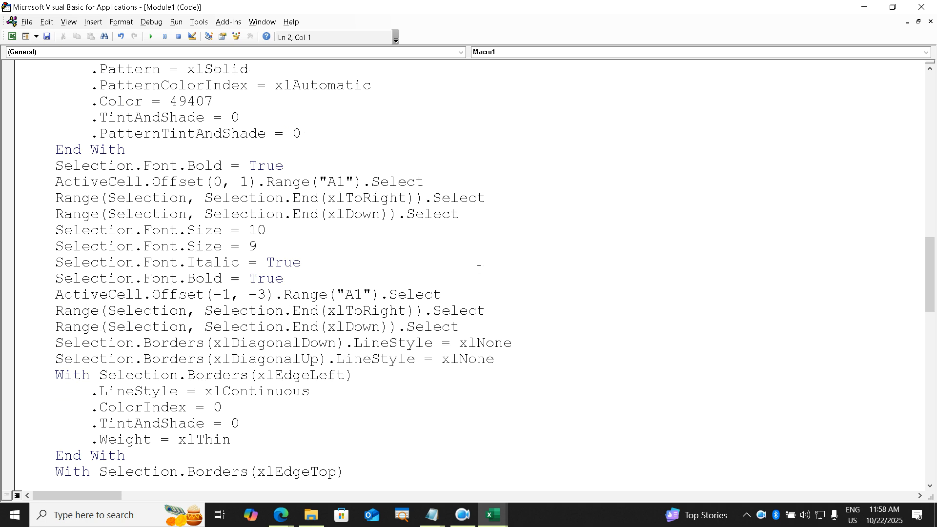
scroll(478, 269, up, 7)
scroll(479, 269, down, 10)
scroll(479, 268, down, 20)
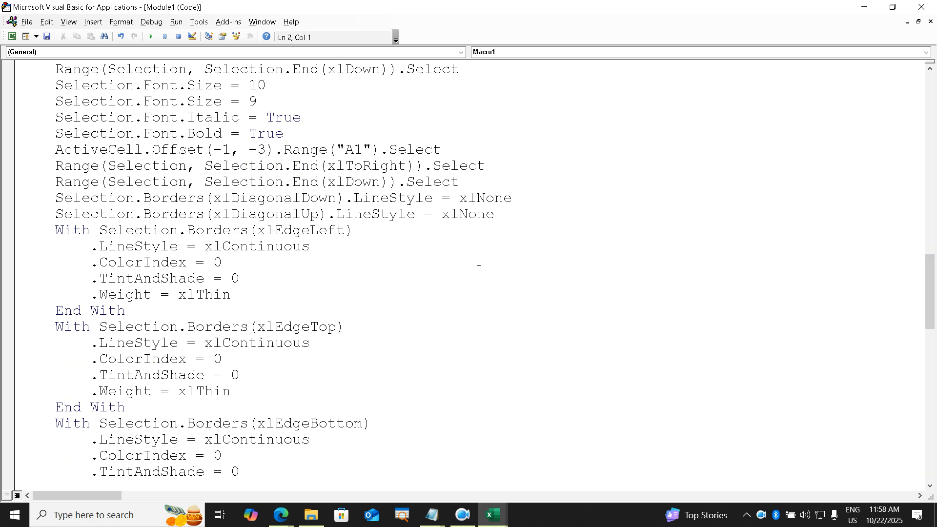
scroll(479, 269, up, 20)
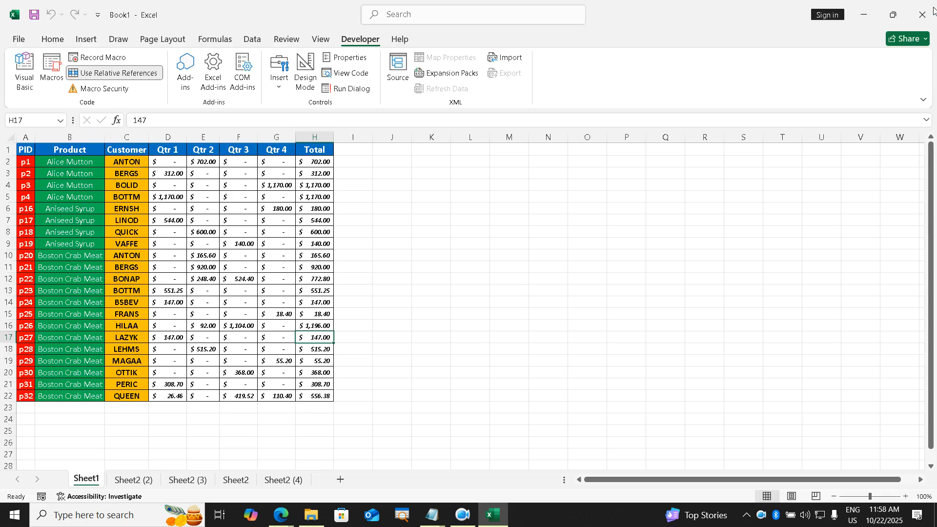
click(922, 7)
click(709, 215)
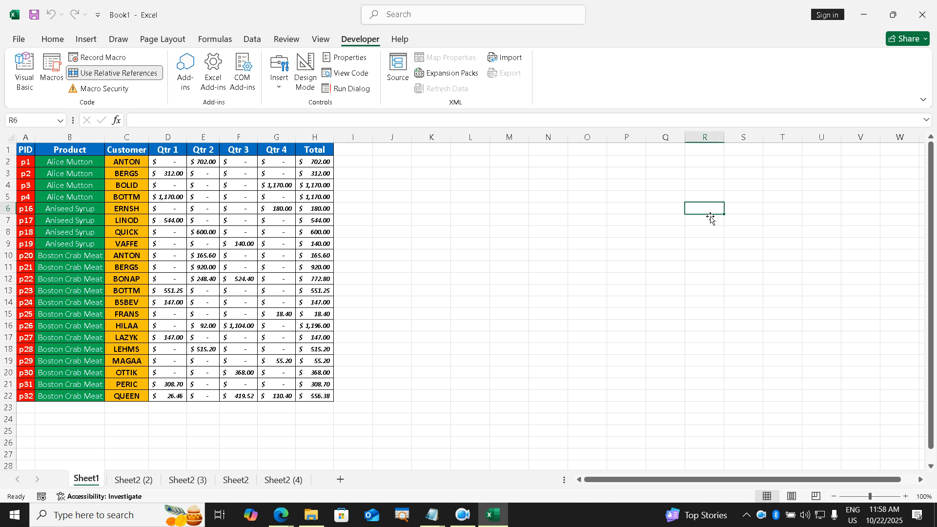